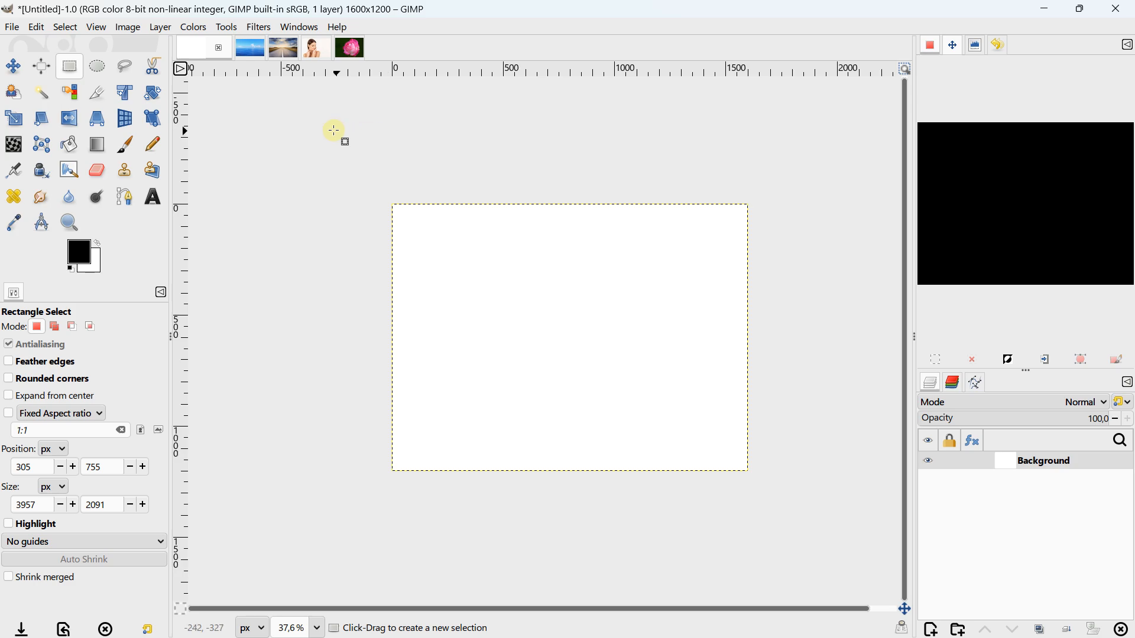
Step: Look through the open Ocean, Road, Woman and Flower images and return to the Ocean image
{"action": "left_click", "coordinate": [244, 52]}
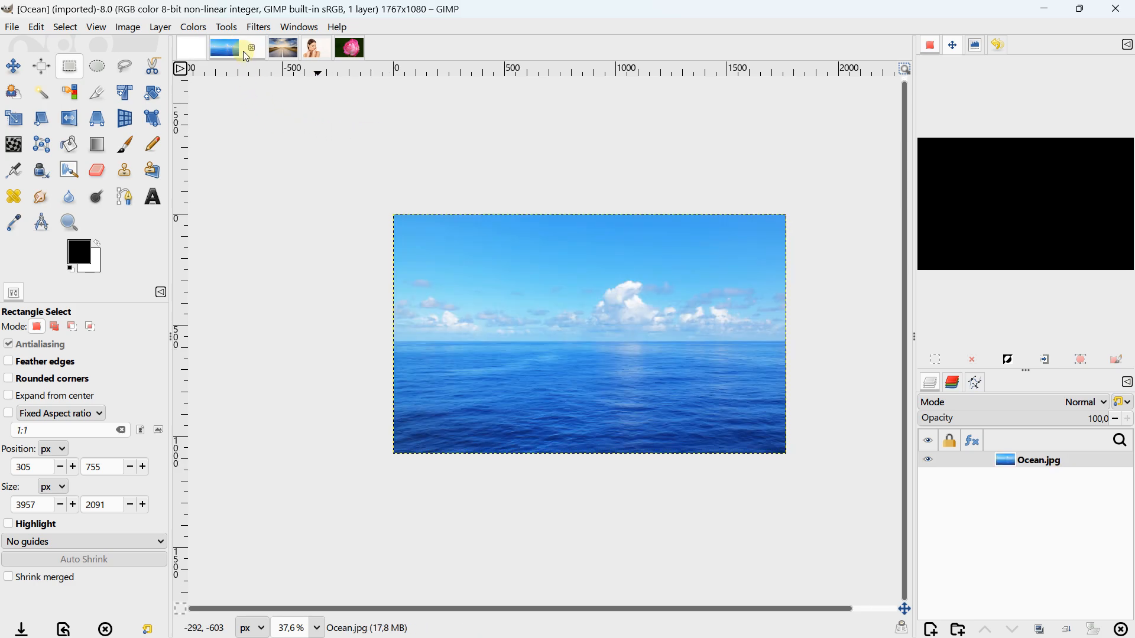
{"action": "left_click", "coordinate": [282, 50]}
{"action": "left_click", "coordinate": [314, 55]}
{"action": "left_click", "coordinate": [345, 58]}
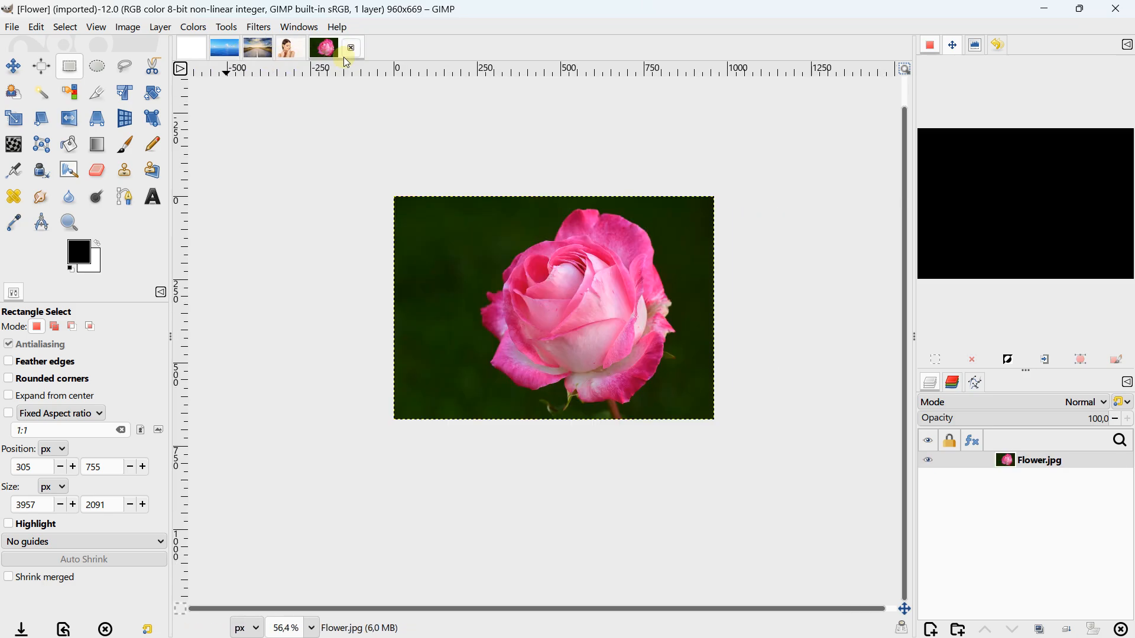
{"action": "left_click", "coordinate": [222, 57]}
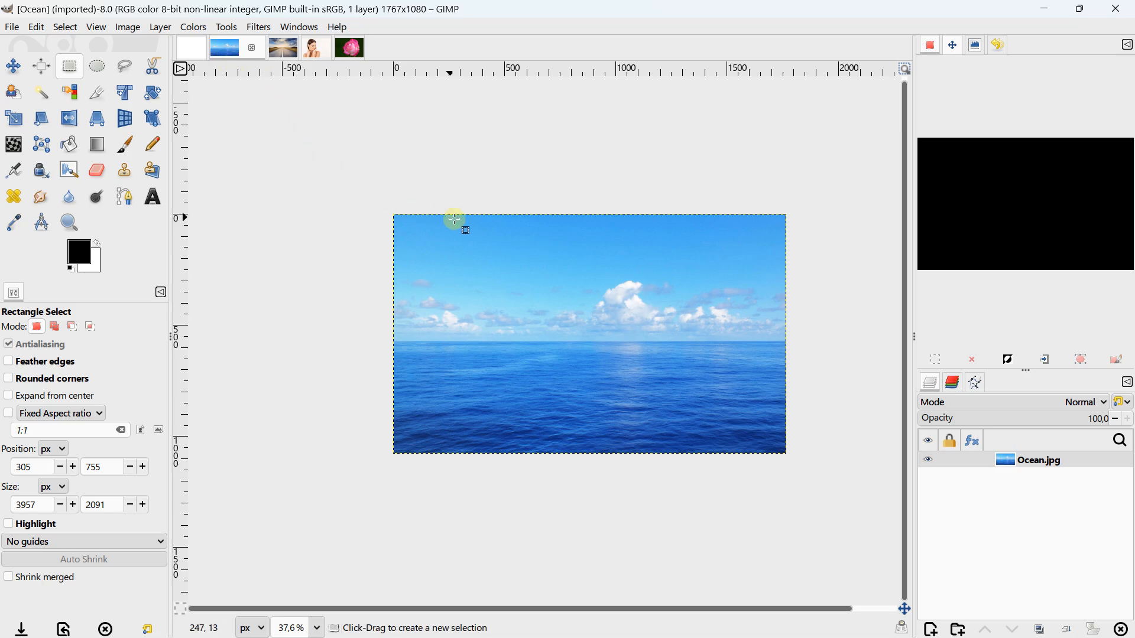
{"action": "left_click_drag", "start_coordinate": [474, 226], "coordinate": [423, 195]}
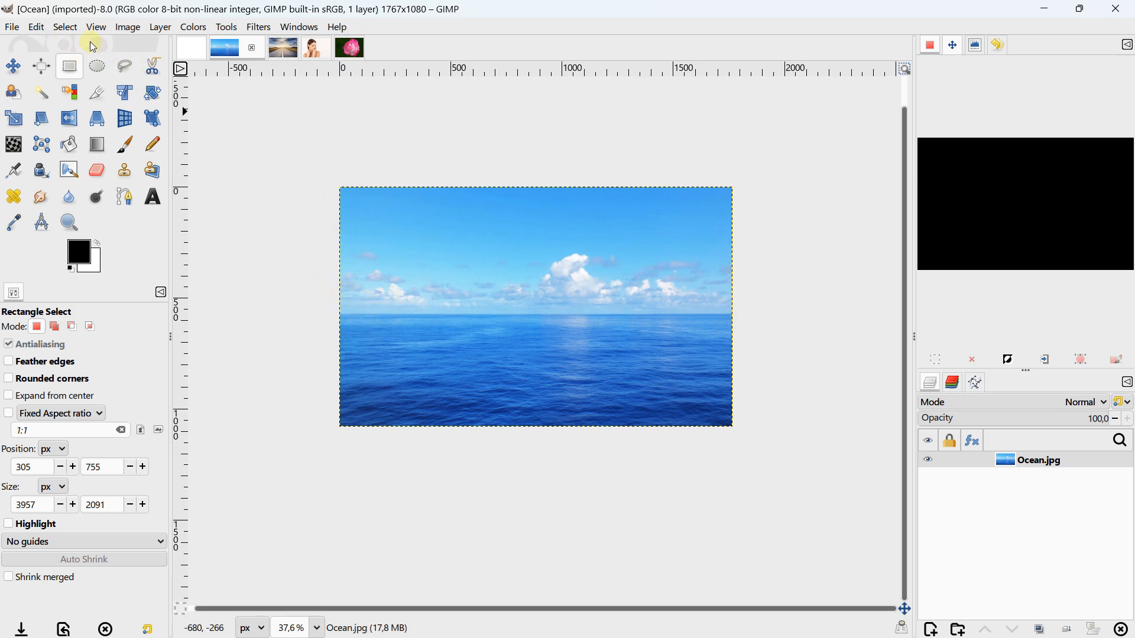
{"action": "left_click", "coordinate": [36, 29]}
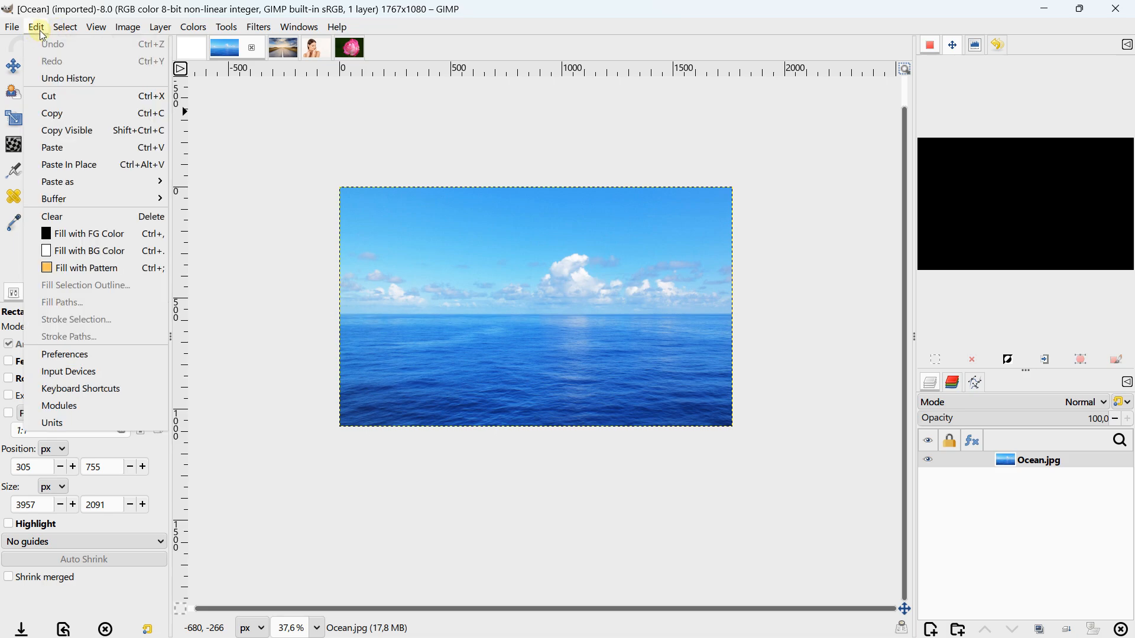
{"action": "left_click", "coordinate": [70, 120]}
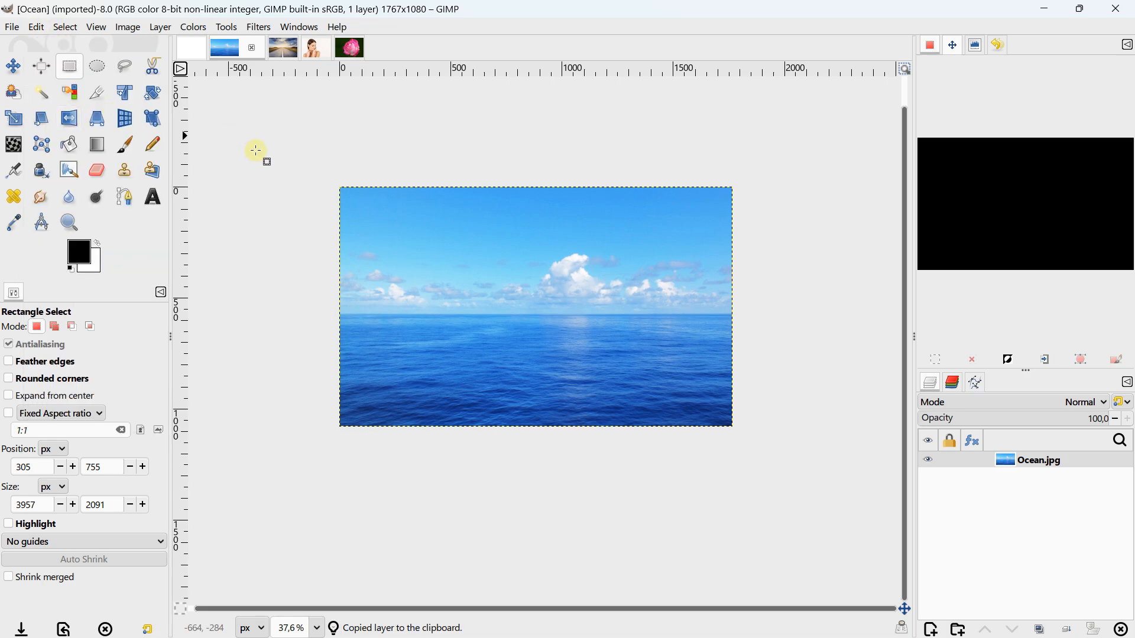
{"action": "left_click", "coordinate": [184, 51]}
{"action": "left_click", "coordinate": [36, 27]}
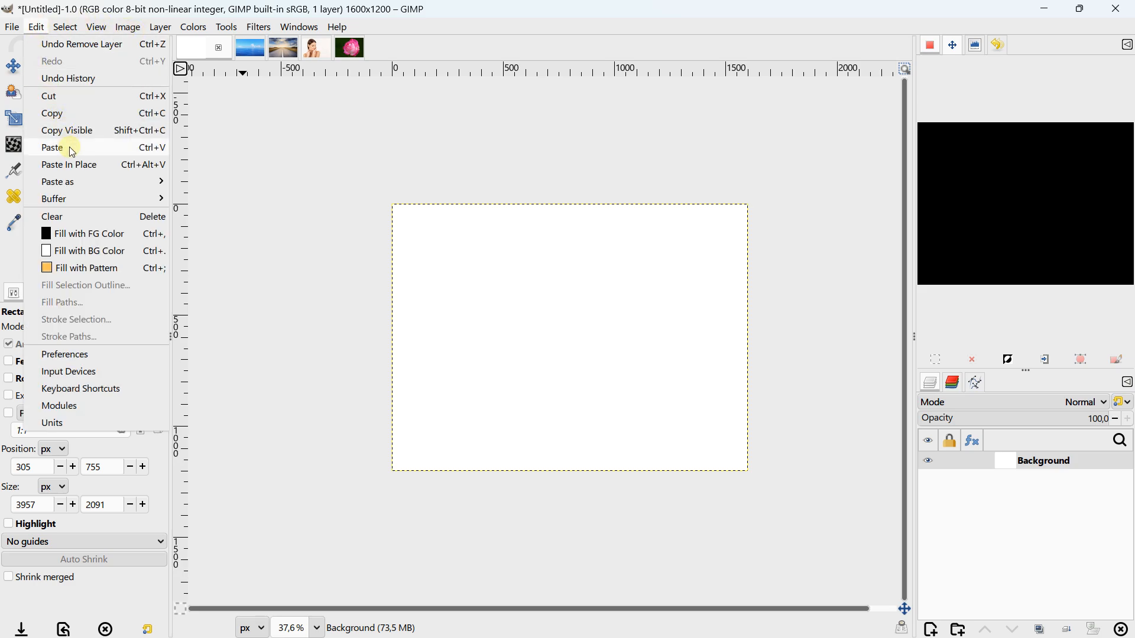
{"action": "left_click", "coordinate": [221, 58]}
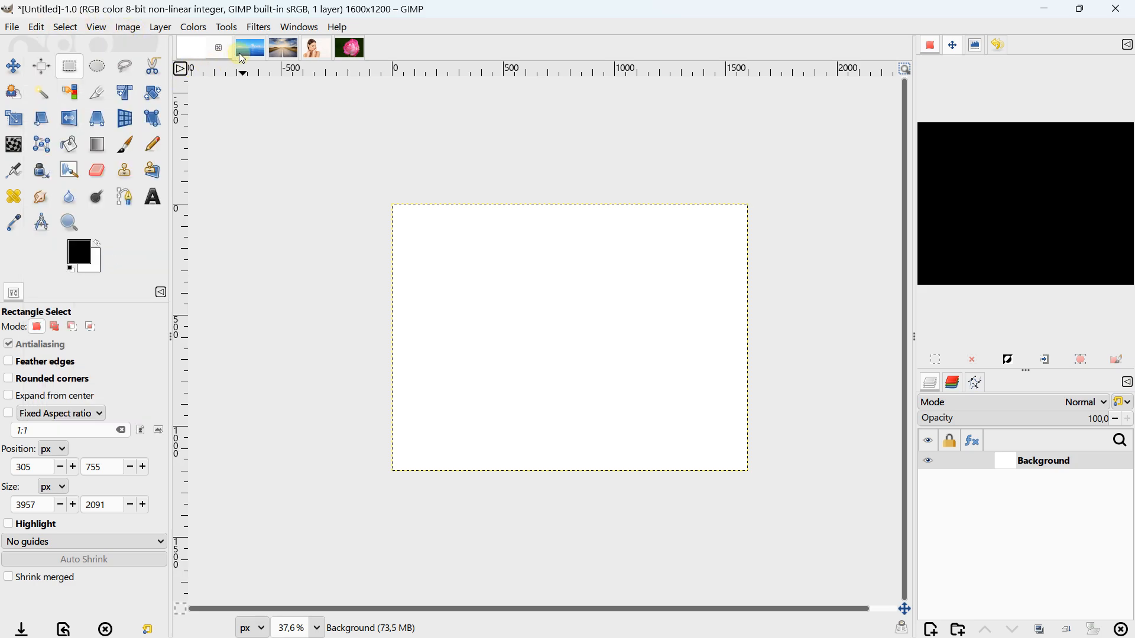
Step: Select the water below the horizon in the Ocean image with a rectangle about 2084 × 654 px and copy it
{"action": "left_click", "coordinate": [239, 52]}
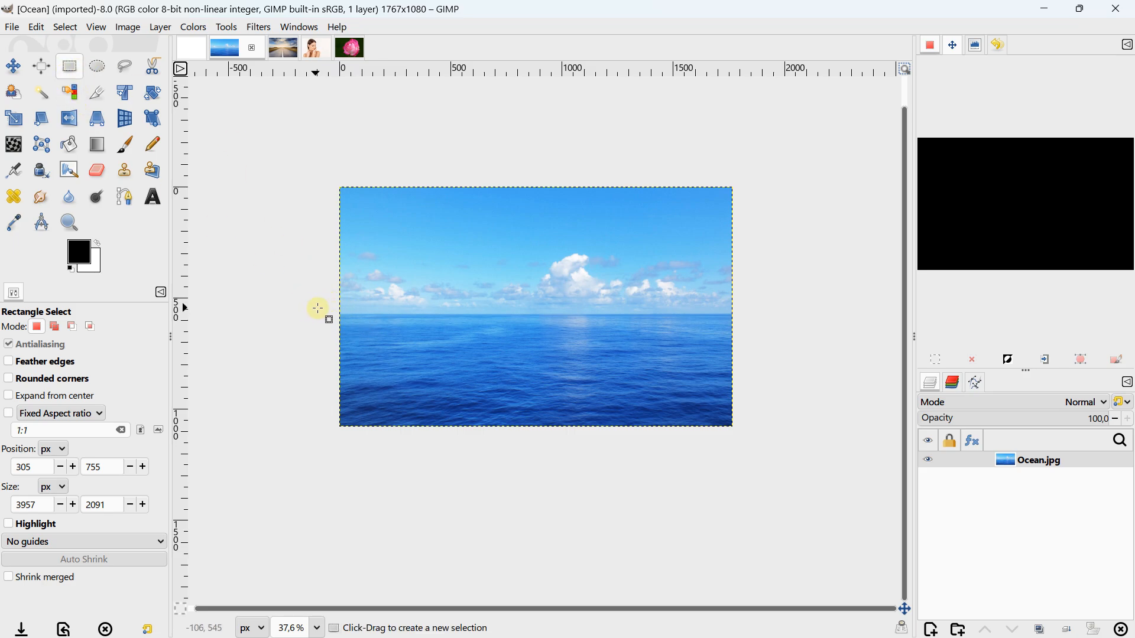
{"action": "left_click_drag", "start_coordinate": [325, 315], "coordinate": [789, 461]}
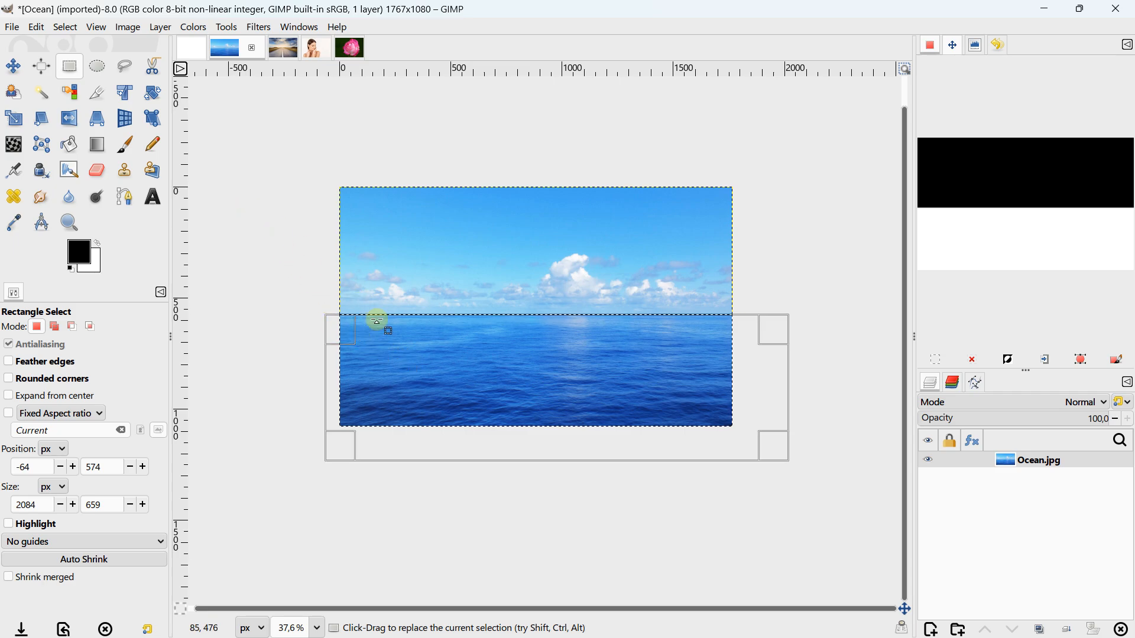
{"action": "left_click_drag", "start_coordinate": [479, 327], "coordinate": [477, 328]}
{"action": "left_click", "coordinate": [29, 26]}
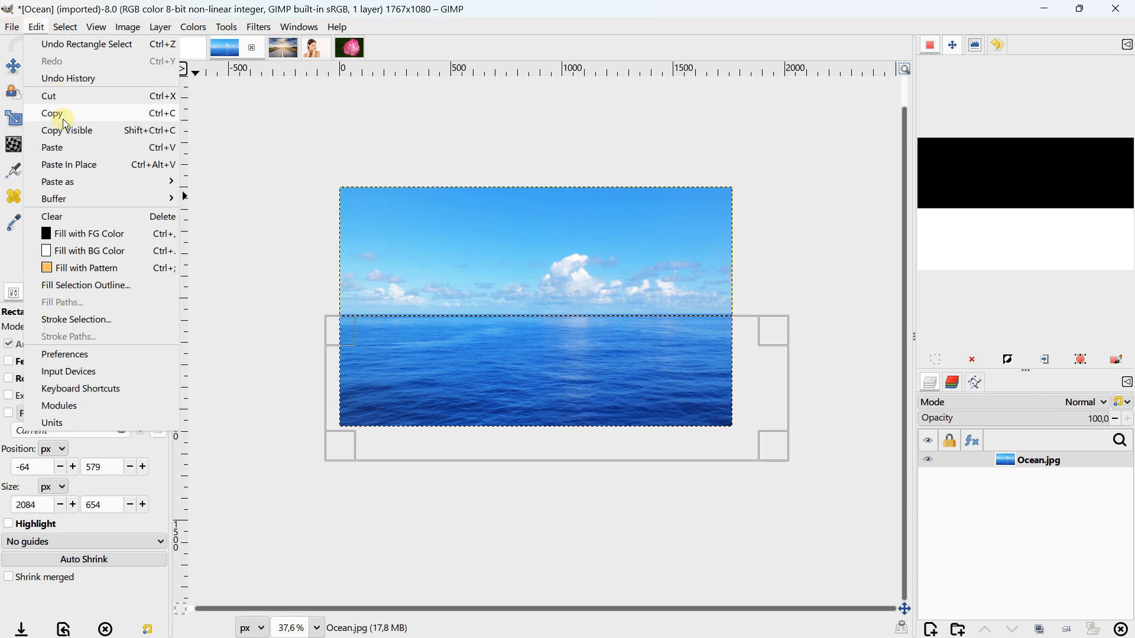
{"action": "left_click", "coordinate": [56, 113]}
Step: Paste the copied water into the blank untitled image as a new layer
{"action": "left_click", "coordinate": [192, 48]}
{"action": "left_click", "coordinate": [37, 27]}
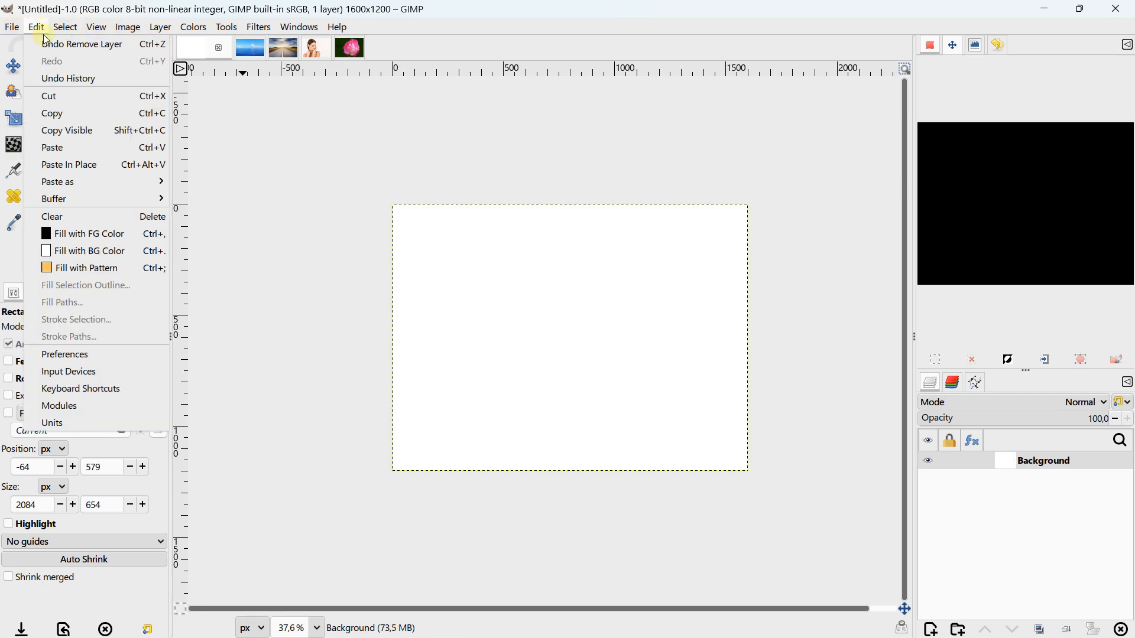
{"action": "left_click", "coordinate": [50, 137]}
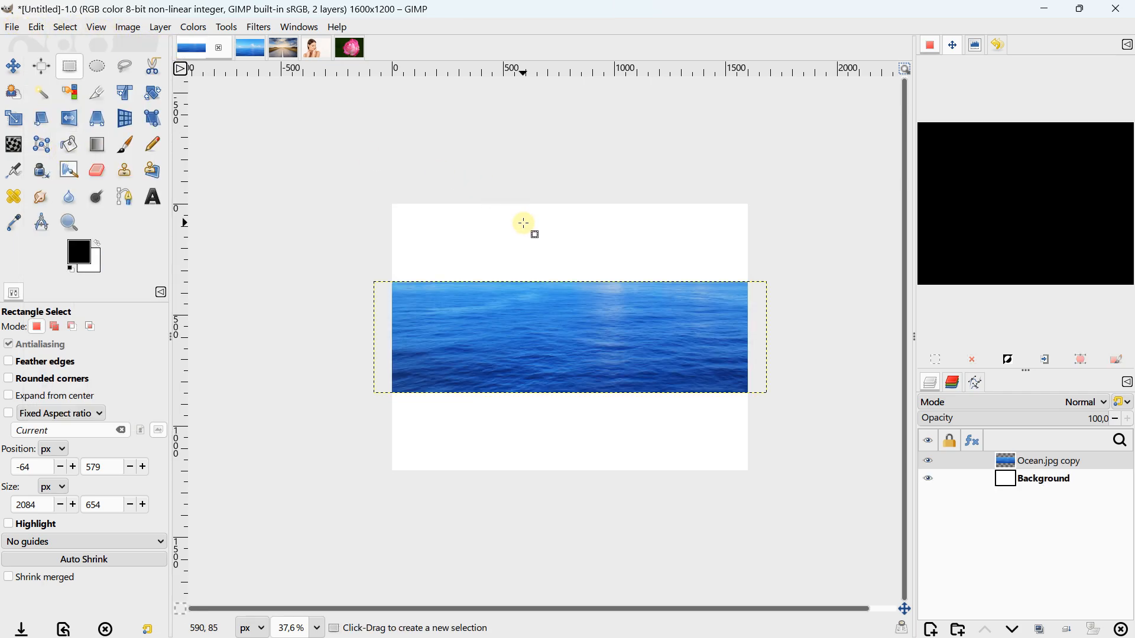
Step: Scale the pasted water layer proportionally to about 2537 × 719 px and position it across the lower part of the canvas
{"action": "scroll", "coordinate": [523, 223], "scroll_direction": "down", "scroll_amount": 1, "text": "ctrl"}
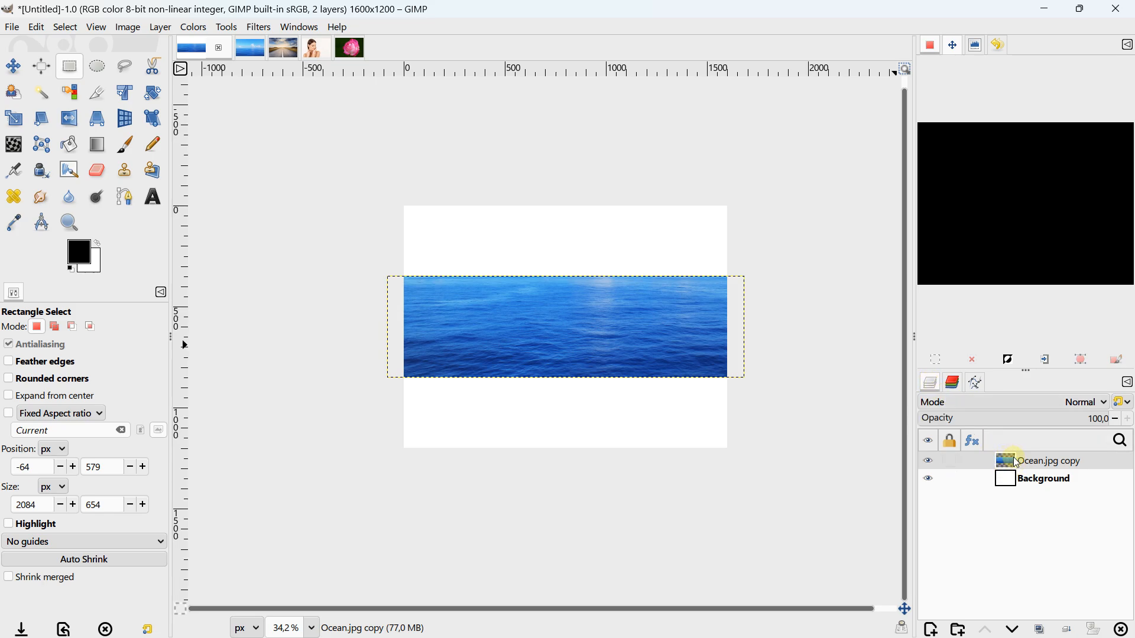
{"action": "left_click", "coordinate": [13, 118]}
{"action": "left_click", "coordinate": [500, 337]}
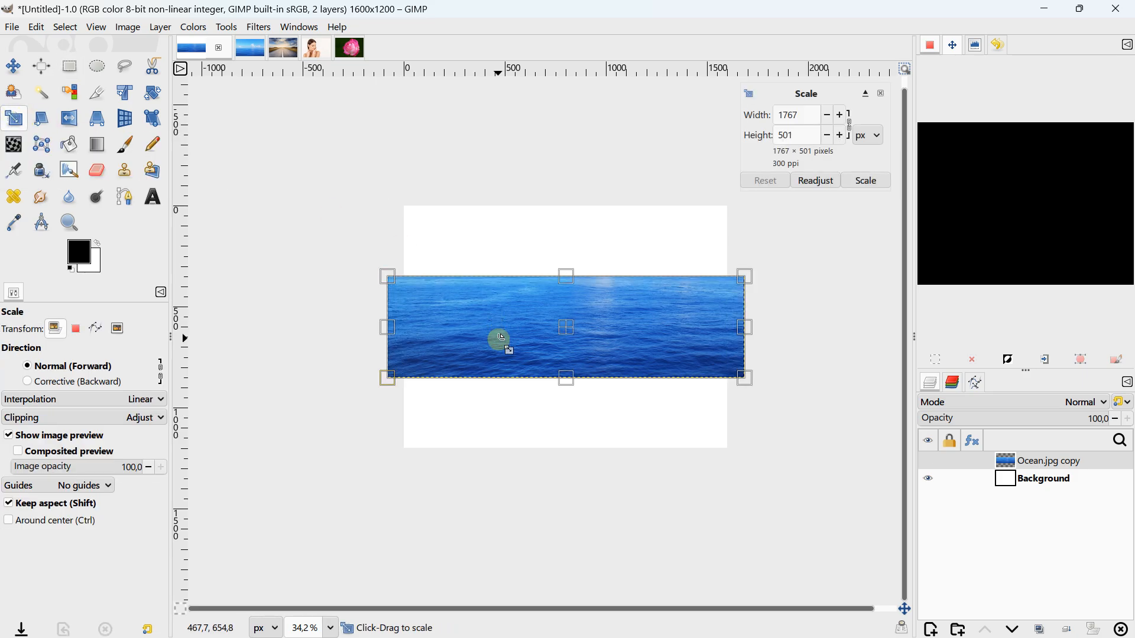
{"action": "left_click_drag", "start_coordinate": [568, 380], "coordinate": [602, 466]}
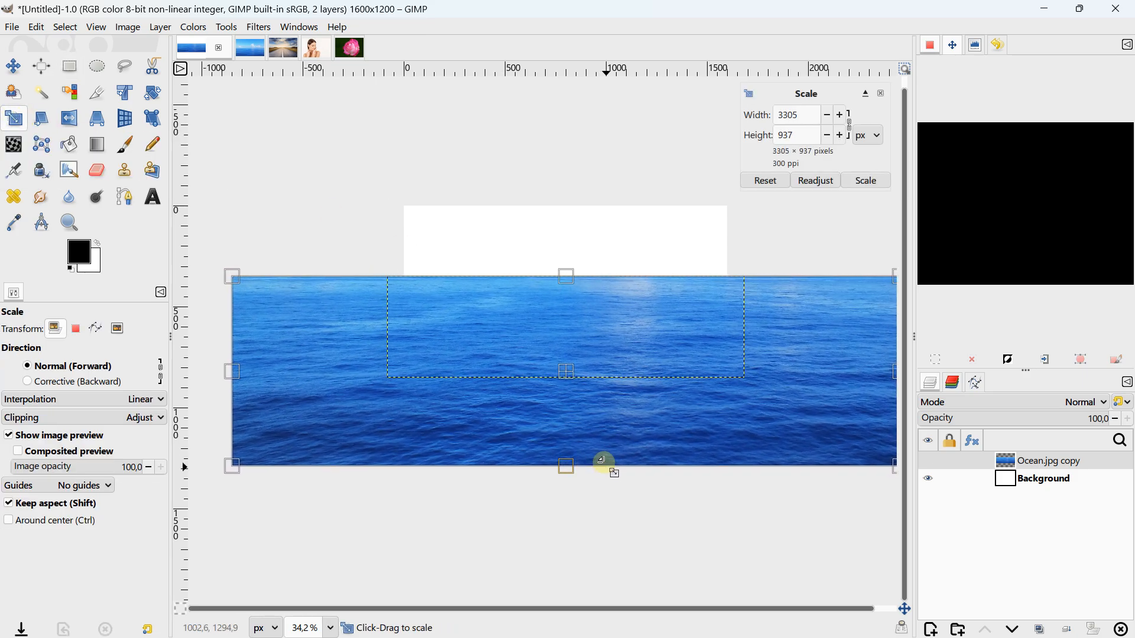
{"action": "left_click_drag", "start_coordinate": [562, 370], "coordinate": [568, 405]}
{"action": "left_click_drag", "start_coordinate": [575, 497], "coordinate": [575, 450]}
{"action": "mouse_move", "coordinate": [575, 379]}
{"action": "left_mouse_down"}
{"action": "mouse_move", "coordinate": [569, 360]}
{"action": "mouse_move", "coordinate": [569, 381]}
{"action": "left_mouse_up"}
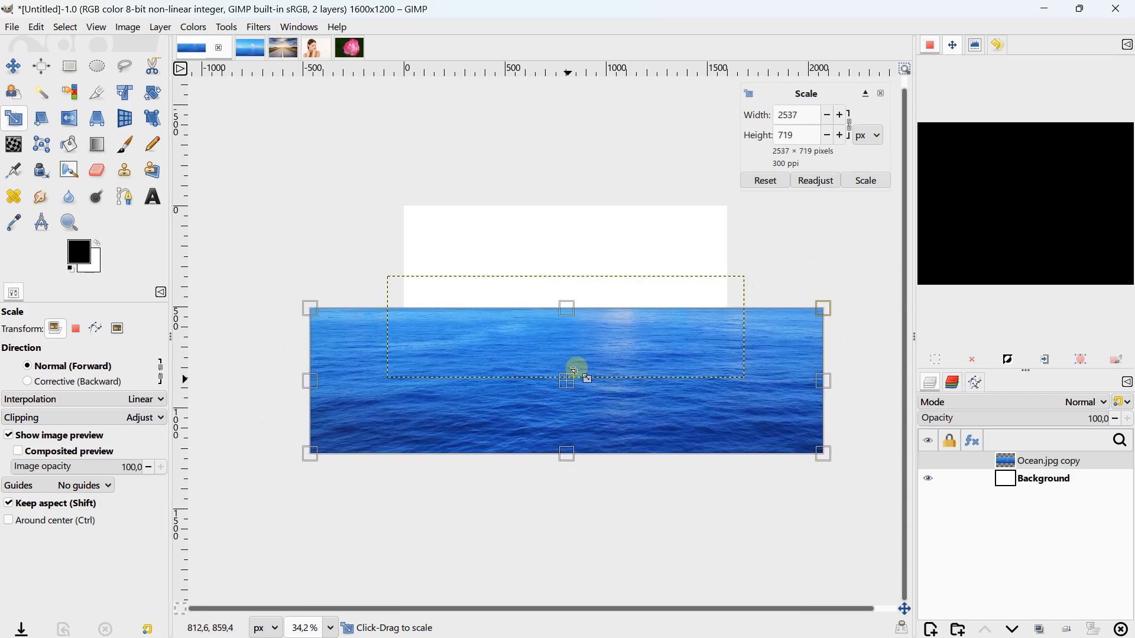
{"action": "left_click", "coordinate": [855, 183]}
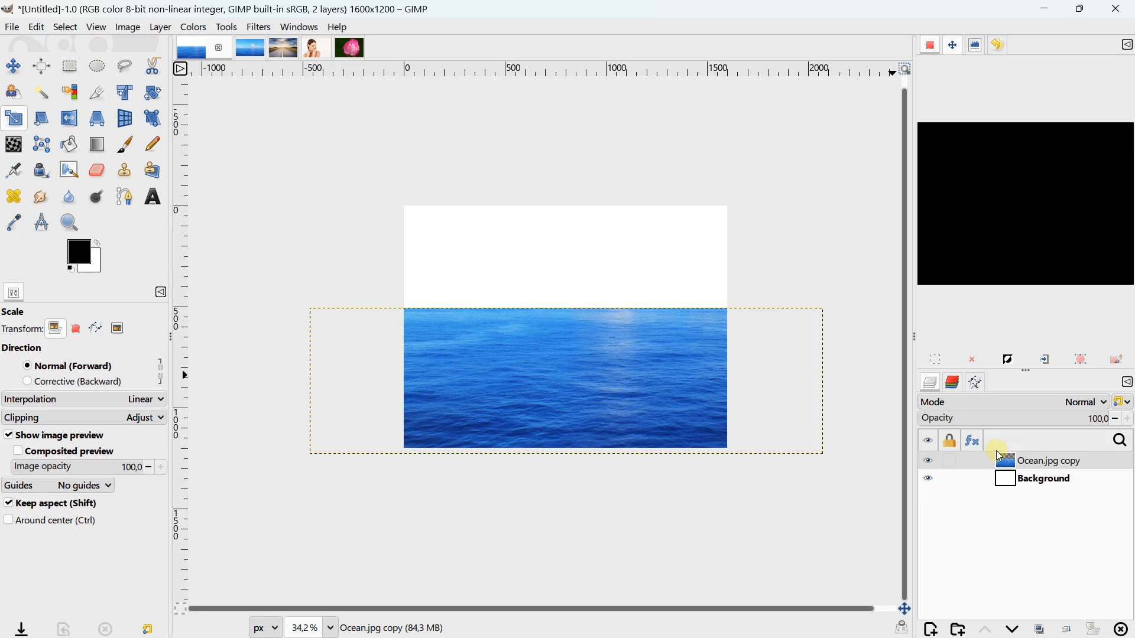
Step: Select the cloudy sky in the Road image with a rectangle about 2458 × 789 px and copy it
{"action": "left_click", "coordinate": [288, 53]}
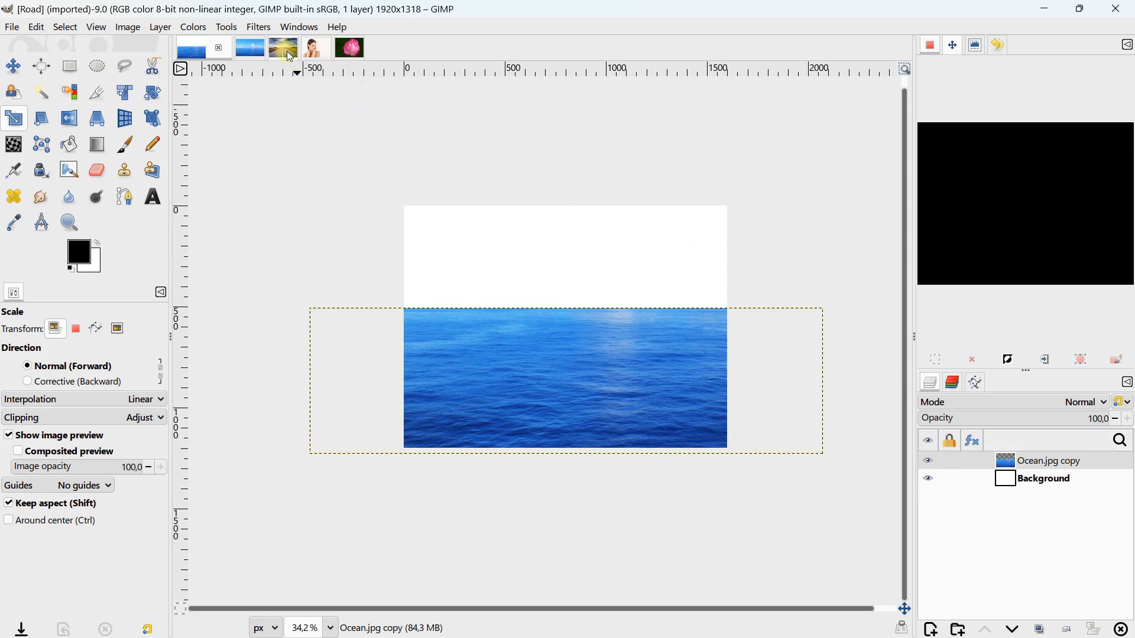
{"action": "left_click", "coordinate": [72, 69]}
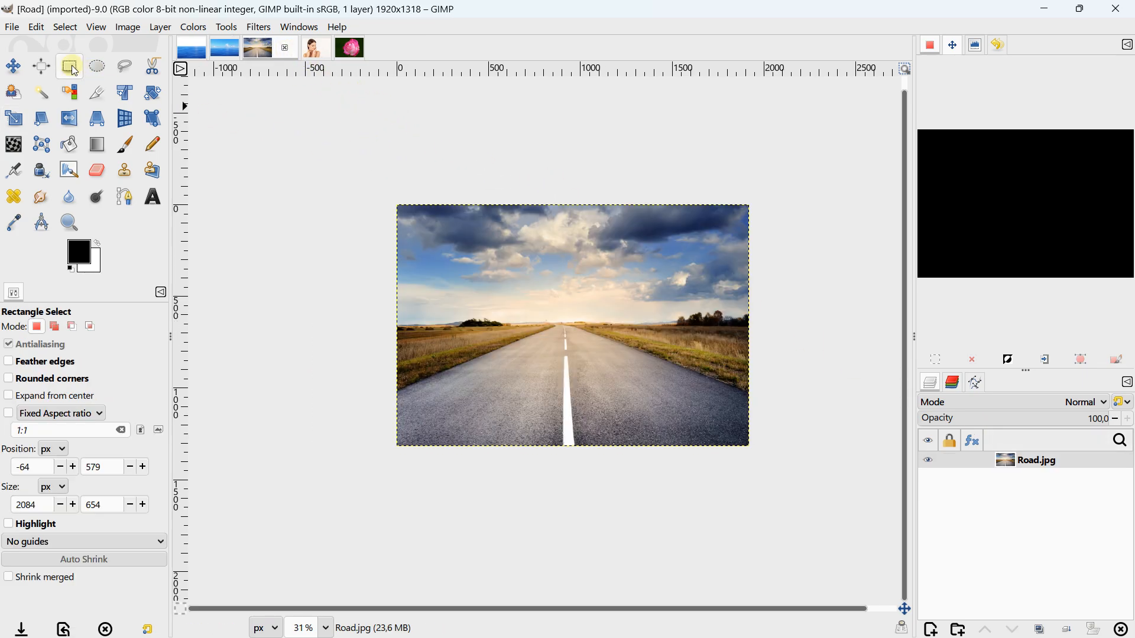
{"action": "left_click_drag", "start_coordinate": [330, 156], "coordinate": [785, 304]}
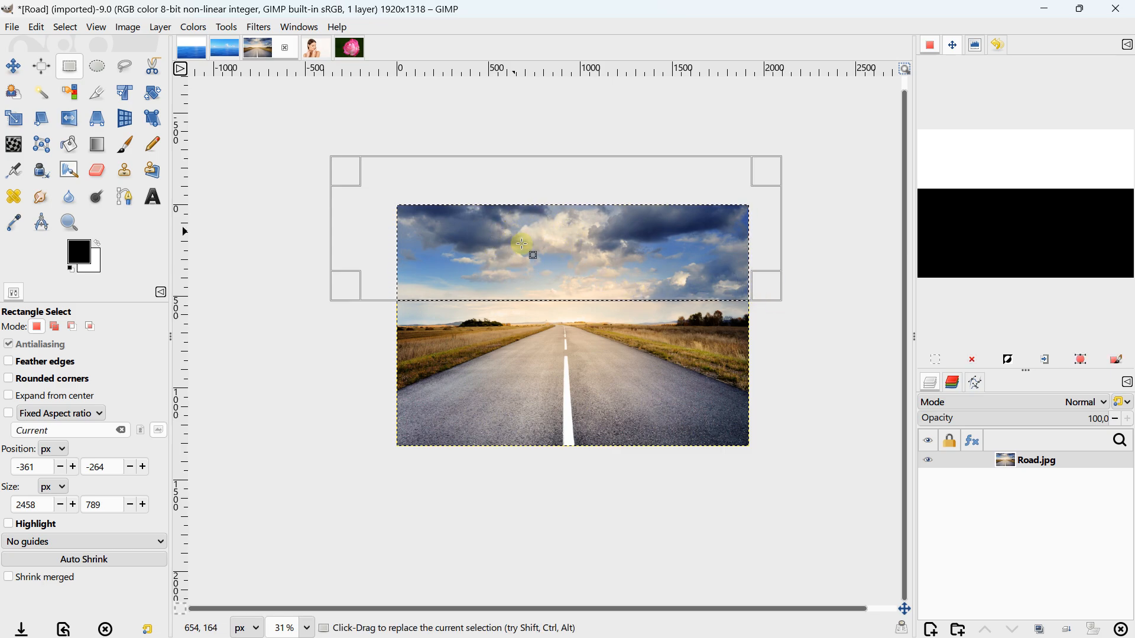
{"action": "left_click", "coordinate": [36, 28]}
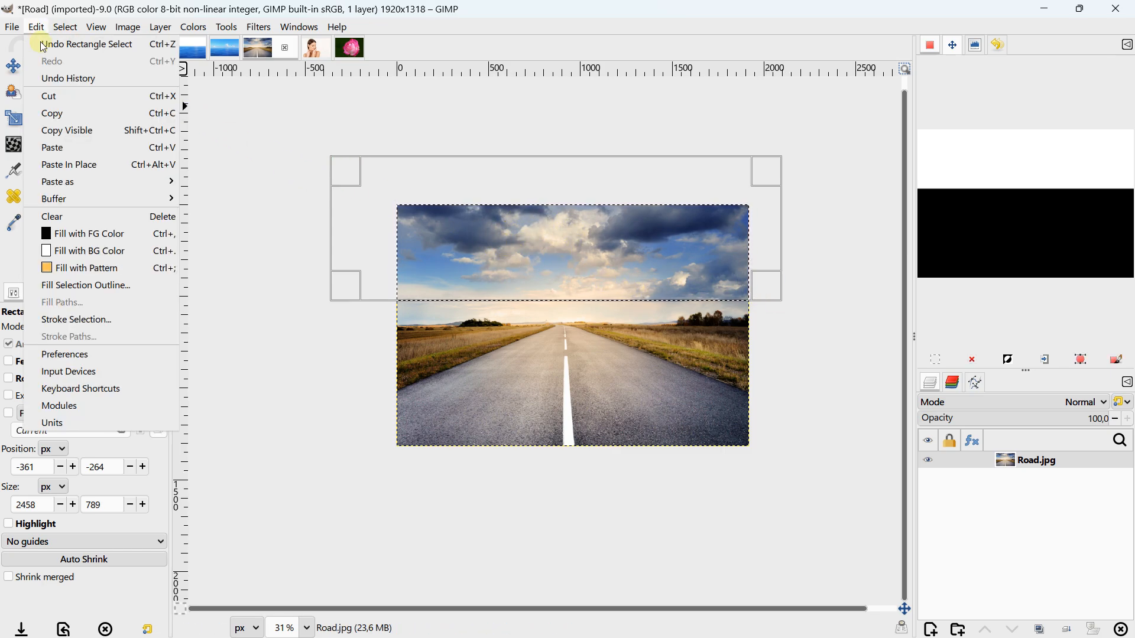
{"action": "left_click", "coordinate": [48, 112]}
Step: Paste the copied sky into the untitled composition as a new layer above the water
{"action": "left_click", "coordinate": [195, 56]}
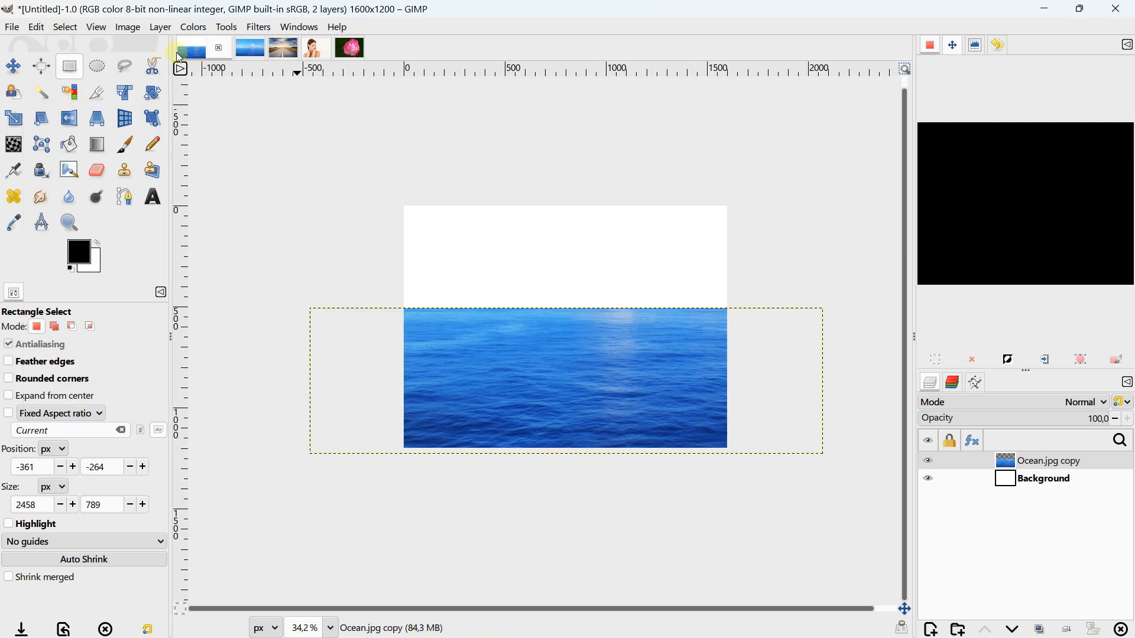
{"action": "left_click", "coordinate": [37, 28]}
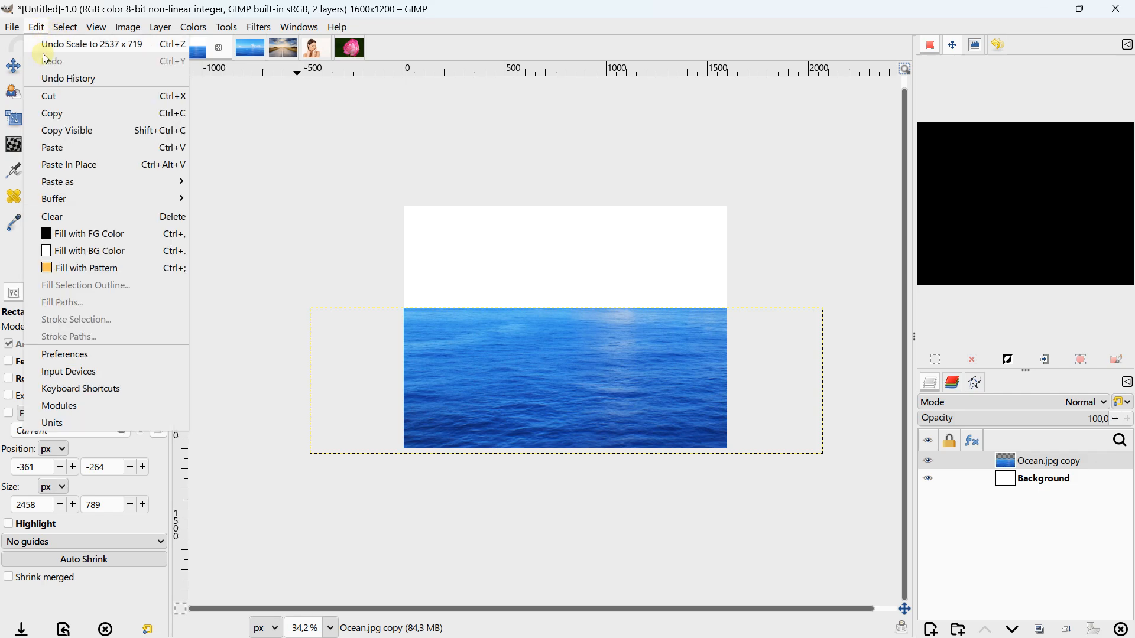
{"action": "left_click", "coordinate": [64, 149]}
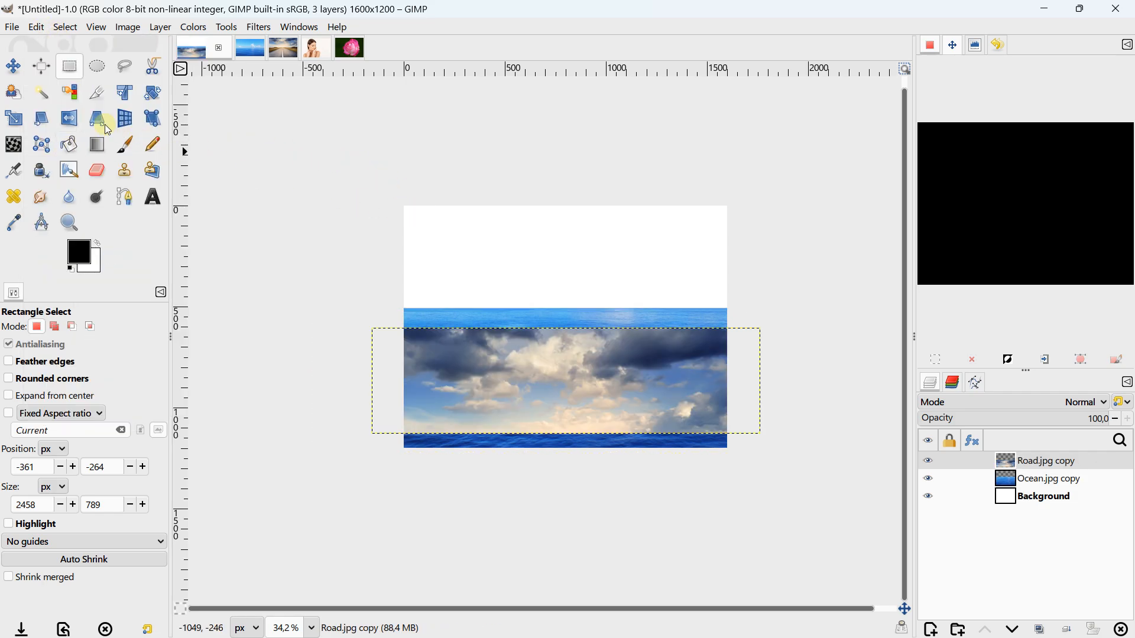
Step: Scale the sky layer proportionally to about 2209 × 604 px and position it over the white area, meeting the water at the horizon
{"action": "left_click", "coordinate": [13, 119]}
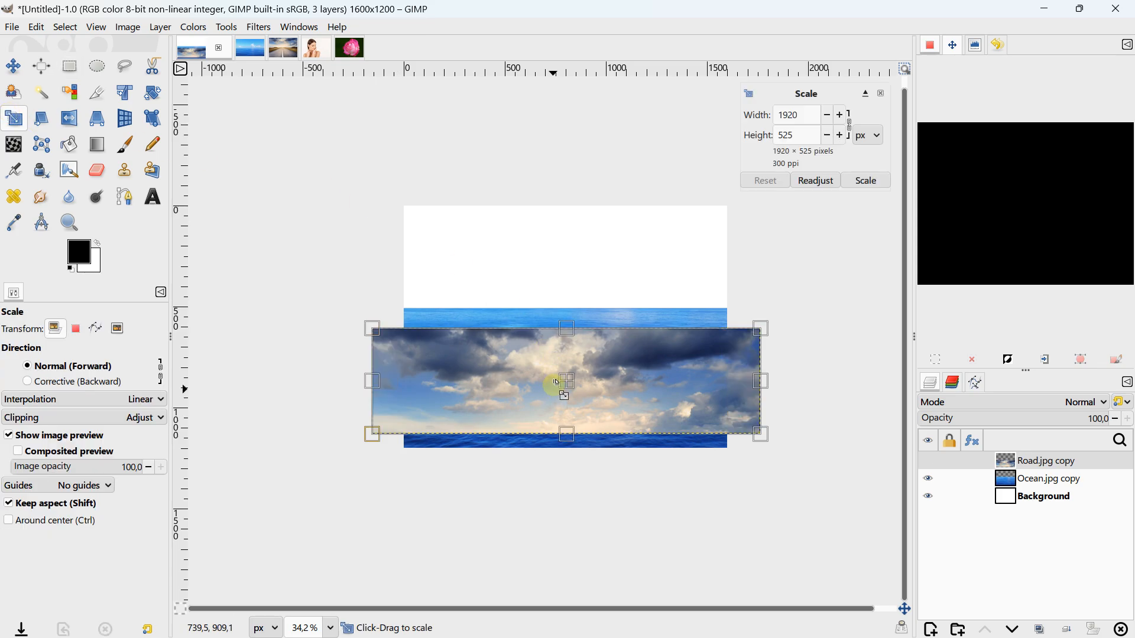
{"action": "left_click_drag", "start_coordinate": [556, 383], "coordinate": [557, 240]}
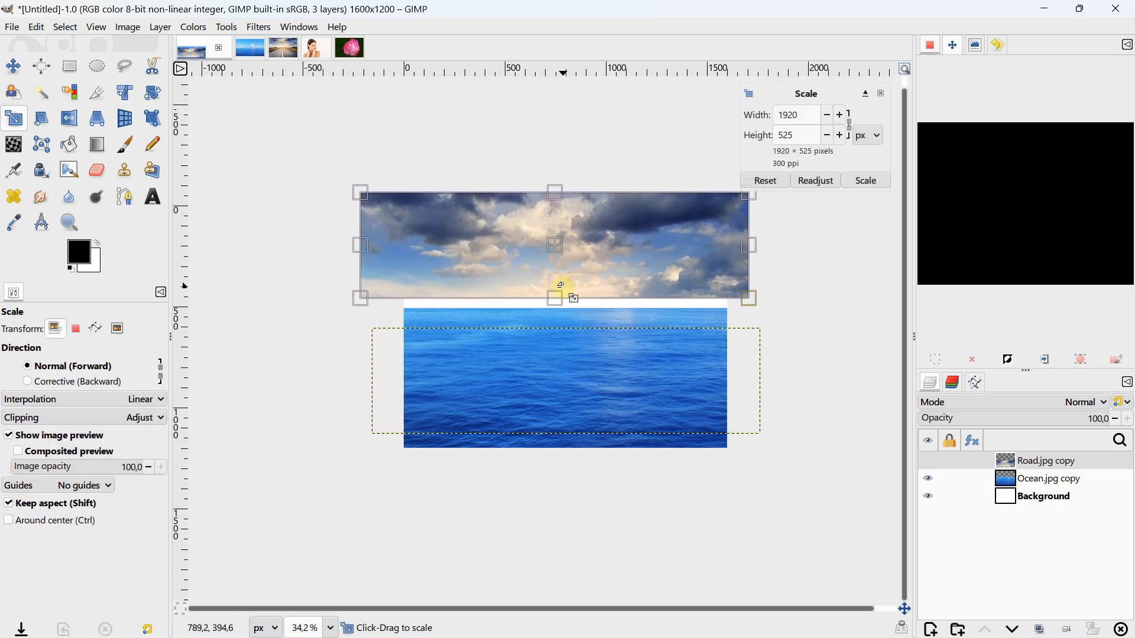
{"action": "left_click_drag", "start_coordinate": [555, 300], "coordinate": [563, 314]}
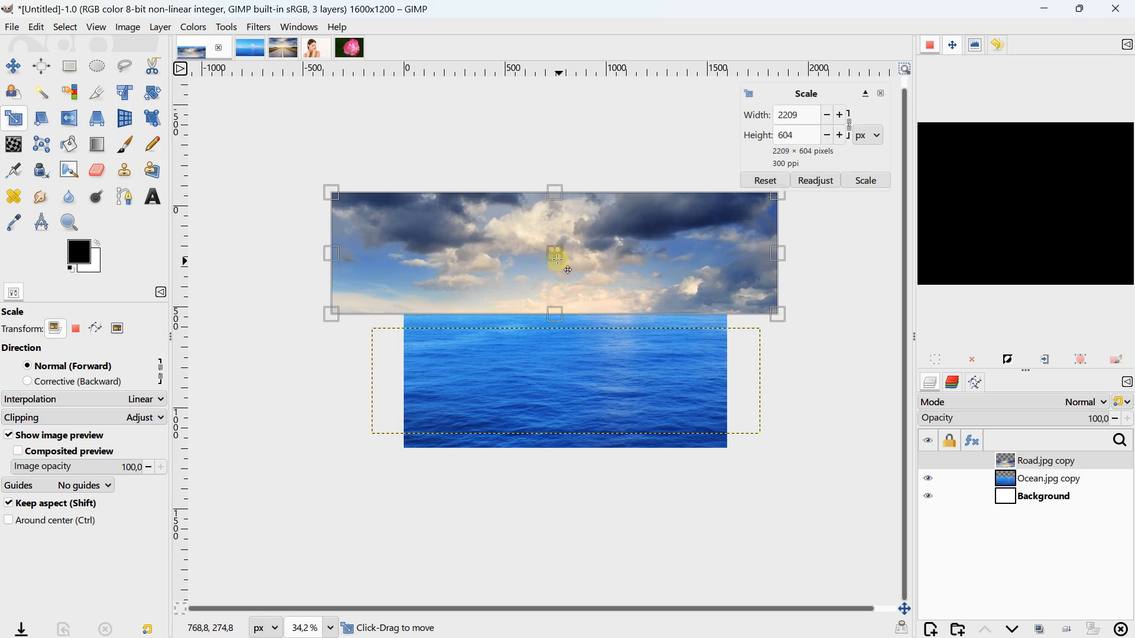
{"action": "left_click_drag", "start_coordinate": [558, 259], "coordinate": [565, 266]}
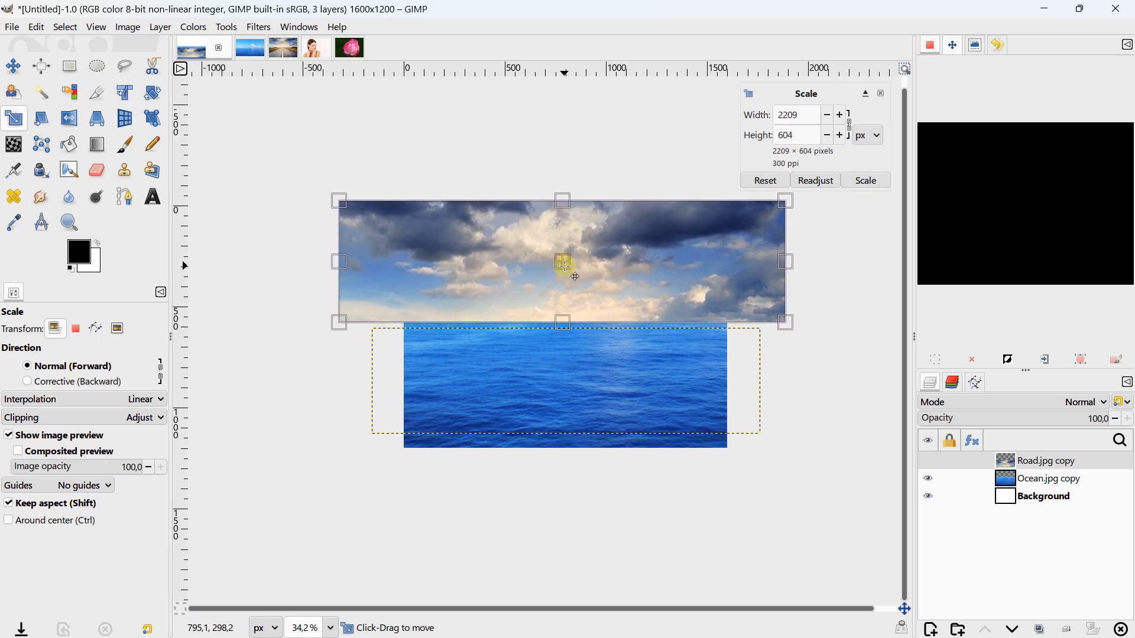
{"action": "left_click", "coordinate": [863, 181]}
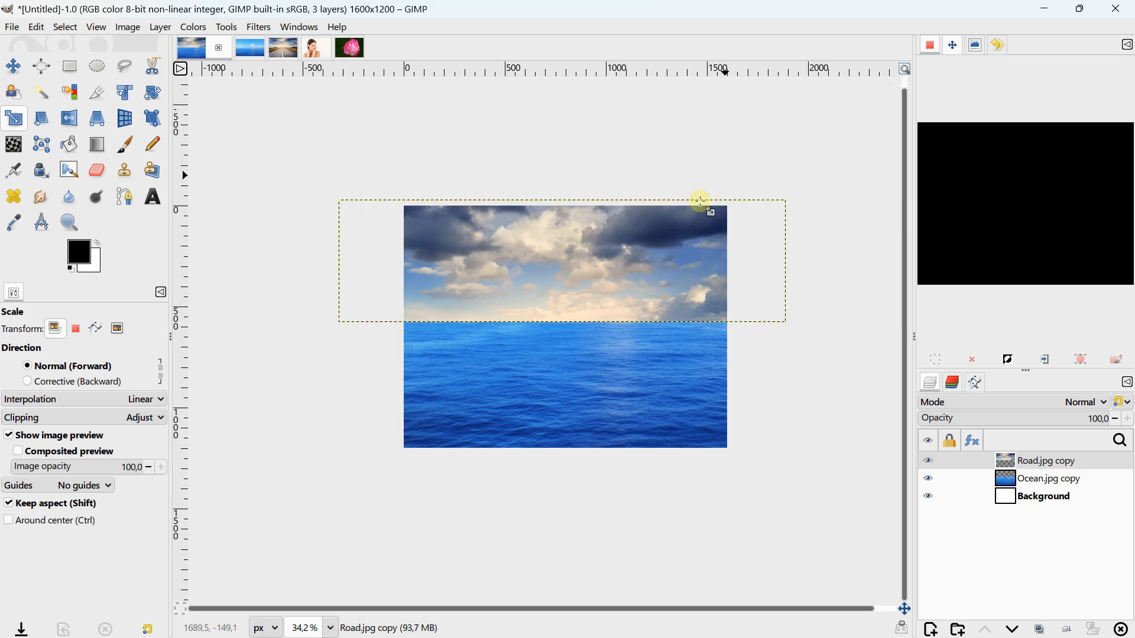
{"action": "scroll", "coordinate": [586, 282], "scroll_direction": "up", "scroll_amount": 2}
{"action": "left_click_drag", "start_coordinate": [602, 259], "coordinate": [488, 263]}
Step: Select the woman in the Woman image by fuzzy-selecting the plain background and inverting the selection
{"action": "left_click", "coordinate": [316, 52]}
{"action": "scroll", "coordinate": [527, 281], "scroll_direction": "up", "scroll_amount": 2}
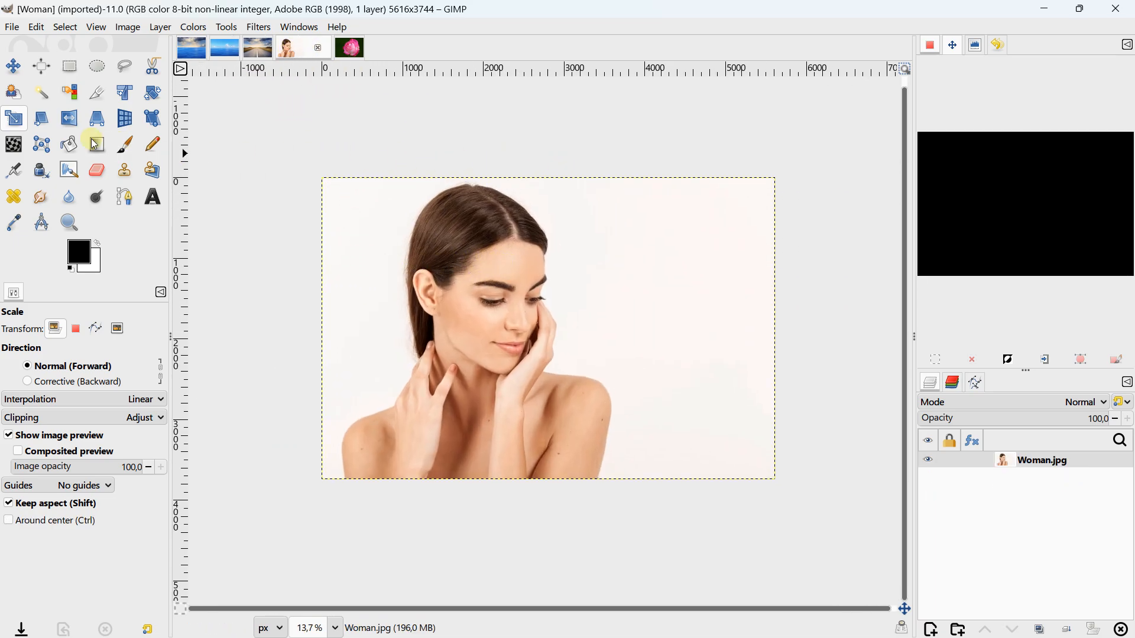
{"action": "left_click", "coordinate": [42, 93]}
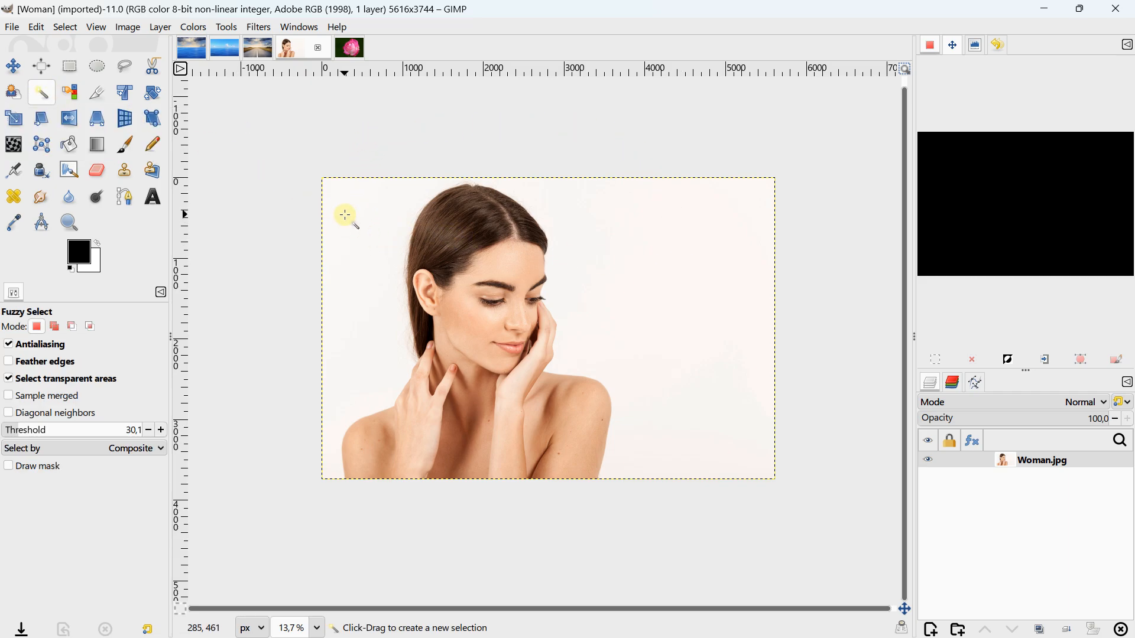
{"action": "left_click", "coordinate": [357, 292]}
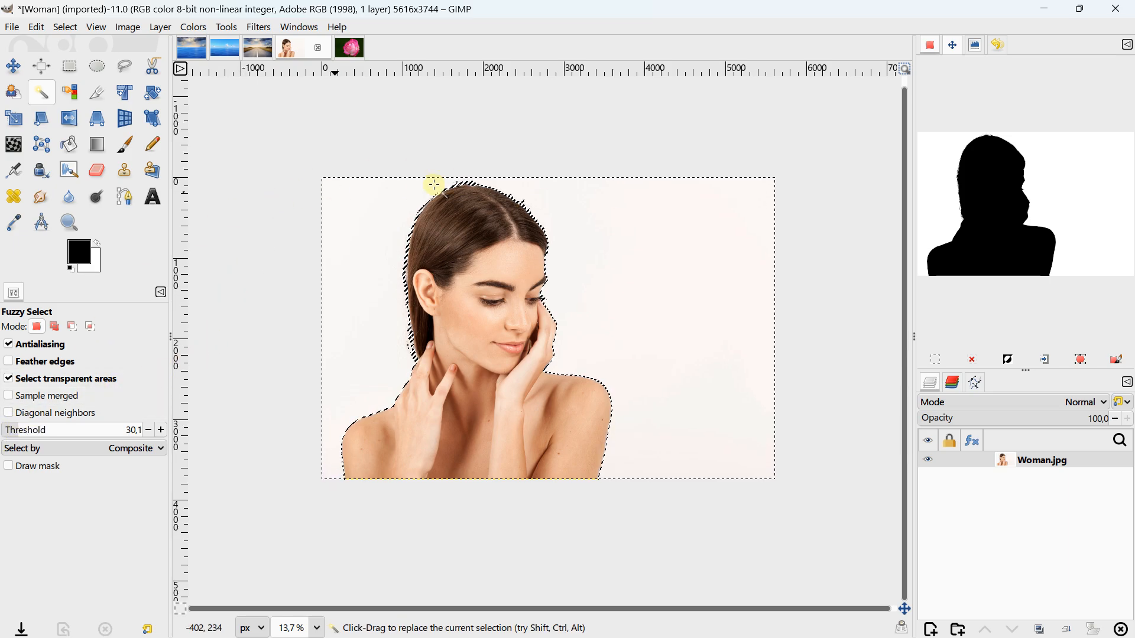
{"action": "left_click", "coordinate": [1008, 362]}
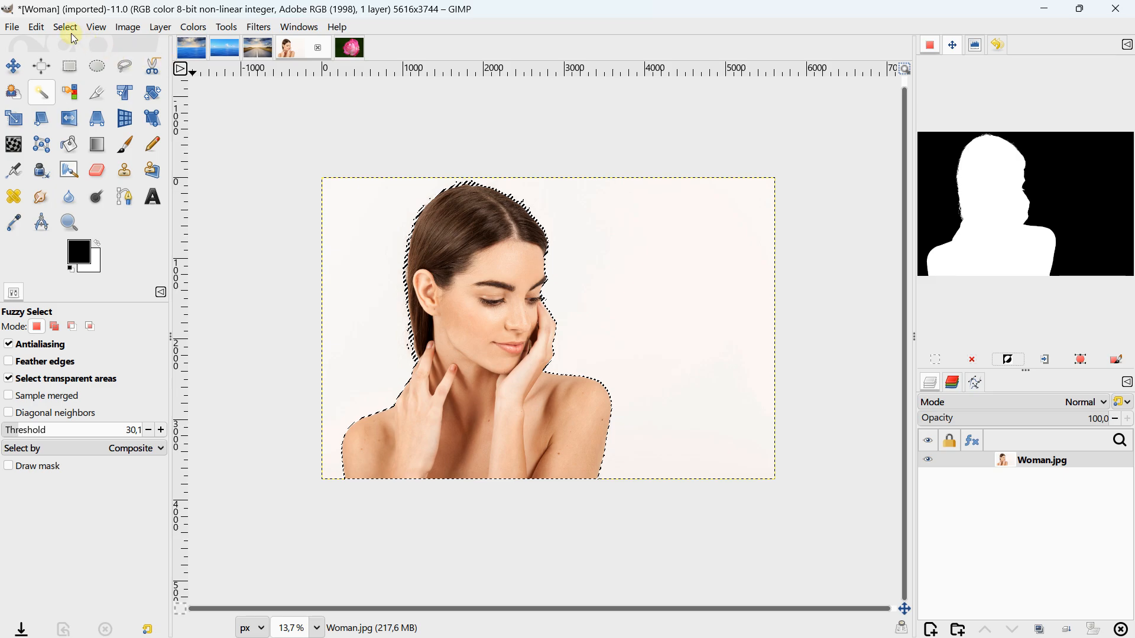
Step: Copy the selected woman and paste her into the untitled composition as a new layer above the sky
{"action": "left_click", "coordinate": [39, 29]}
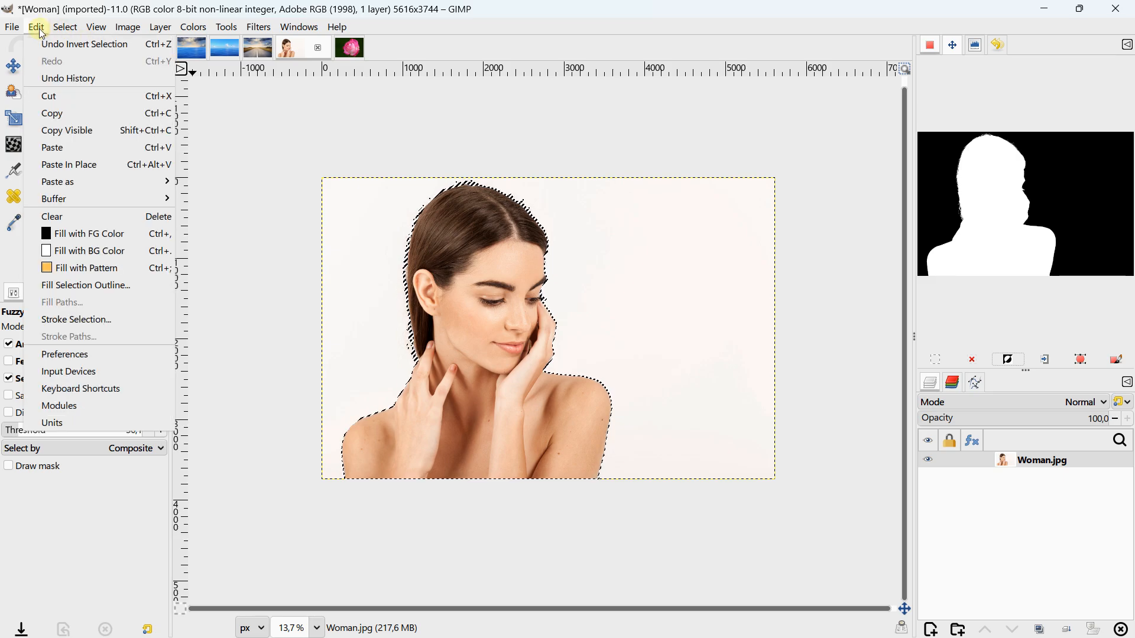
{"action": "mouse_move", "coordinate": [65, 28]}
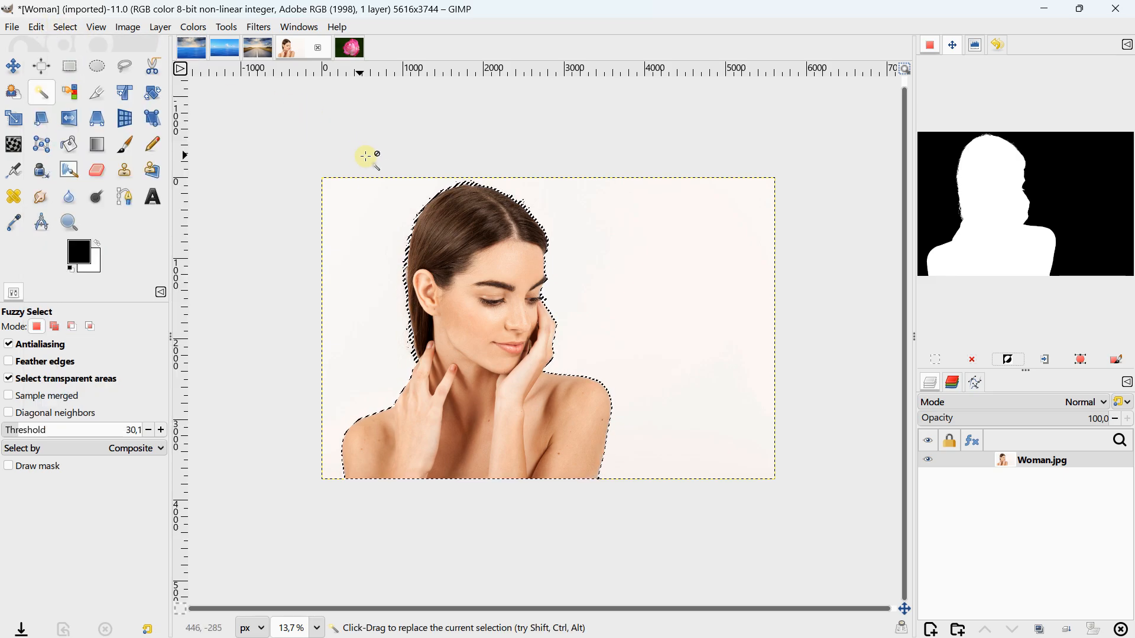
{"action": "left_click", "coordinate": [37, 27]}
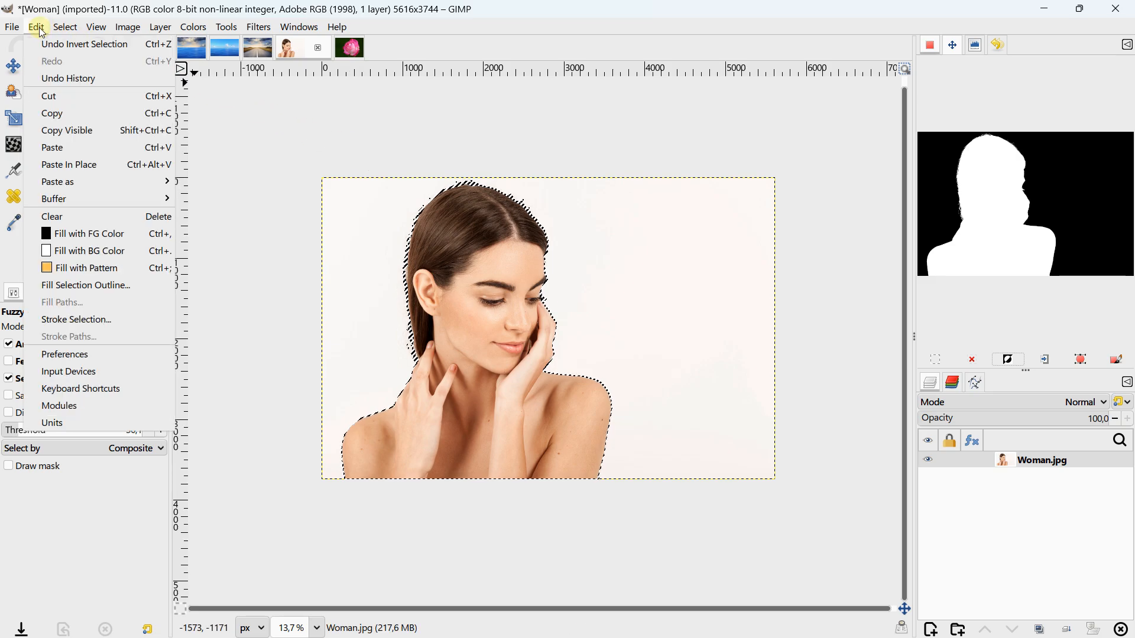
{"action": "left_click", "coordinate": [55, 113]}
{"action": "left_click", "coordinate": [186, 58]}
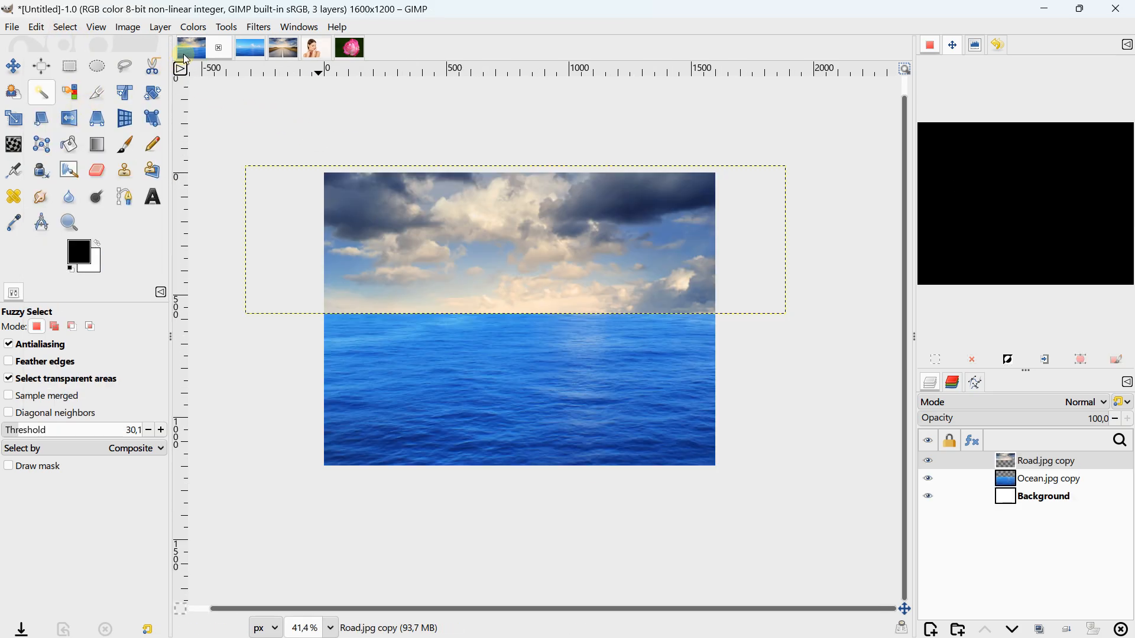
{"action": "left_click", "coordinate": [38, 27]}
{"action": "left_click", "coordinate": [76, 164]}
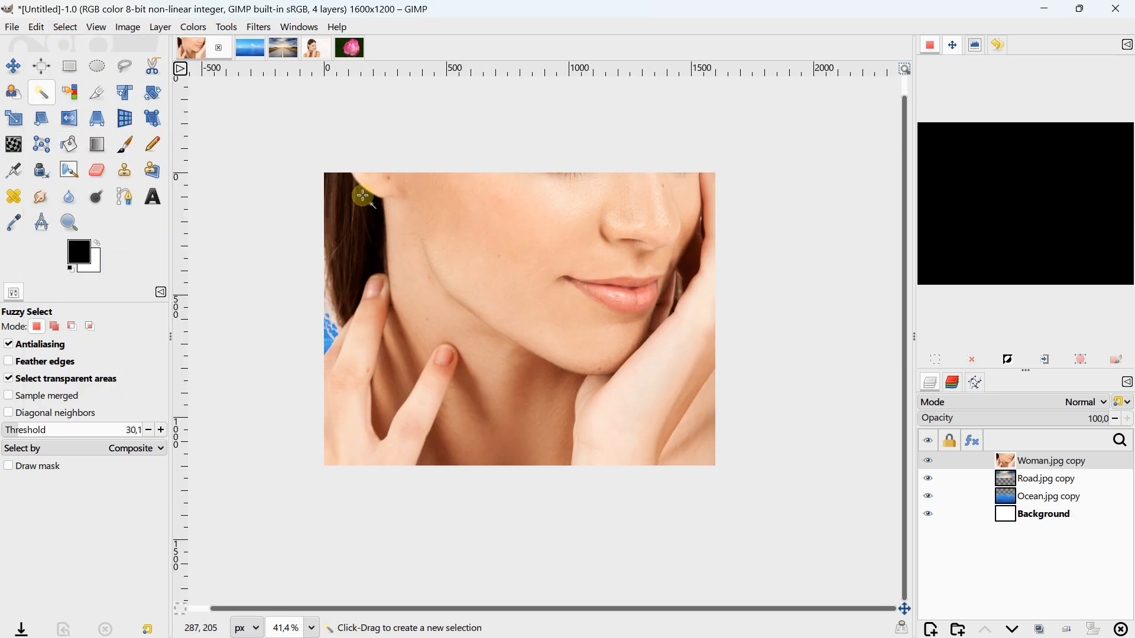
Step: Scale the woman layer proportionally to about 442 × 490 px and position it over the water, left of the canvas centre
{"action": "scroll", "coordinate": [455, 244], "scroll_direction": "down", "scroll_amount": 3}
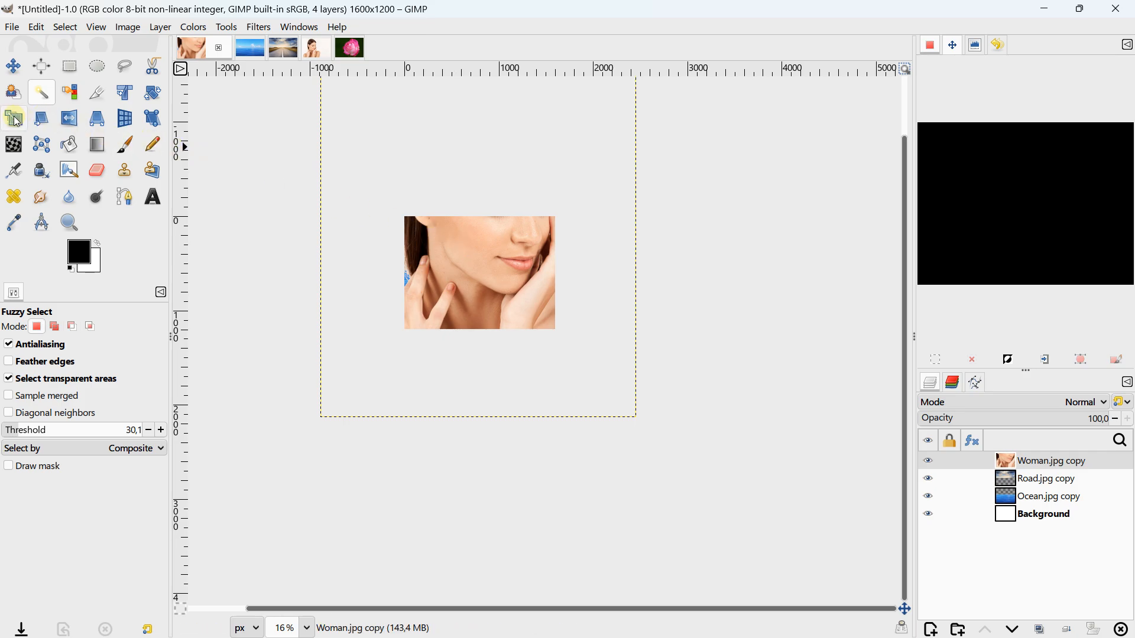
{"action": "left_click", "coordinate": [17, 121]}
{"action": "left_click", "coordinate": [376, 147]}
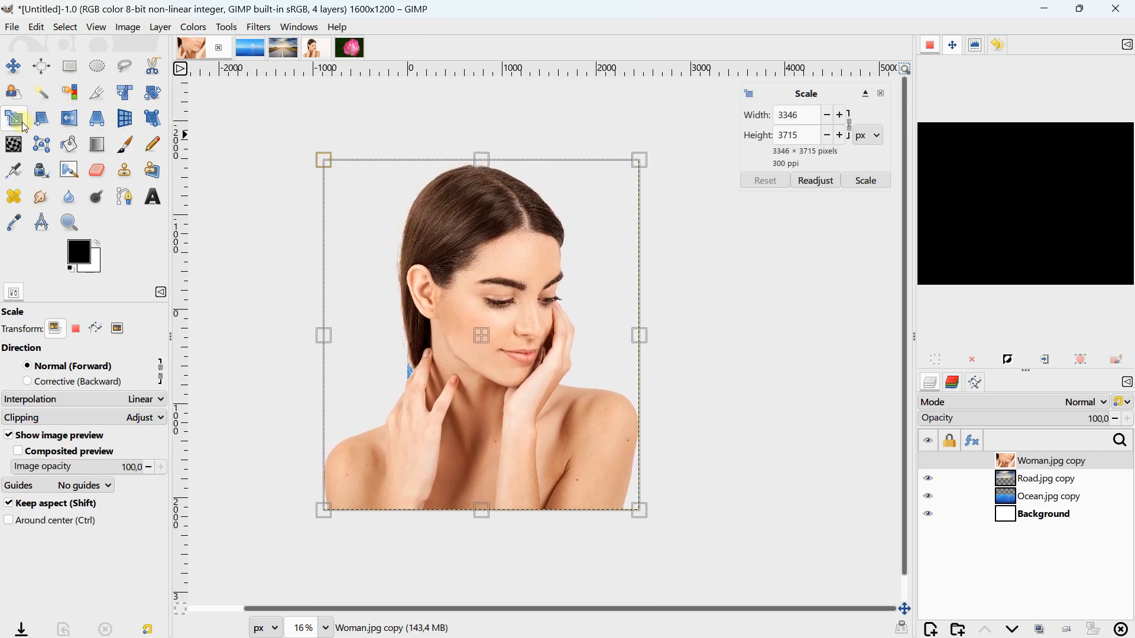
{"action": "left_click_drag", "start_coordinate": [324, 159], "coordinate": [629, 390]}
{"action": "left_click_drag", "start_coordinate": [608, 477], "coordinate": [467, 377]}
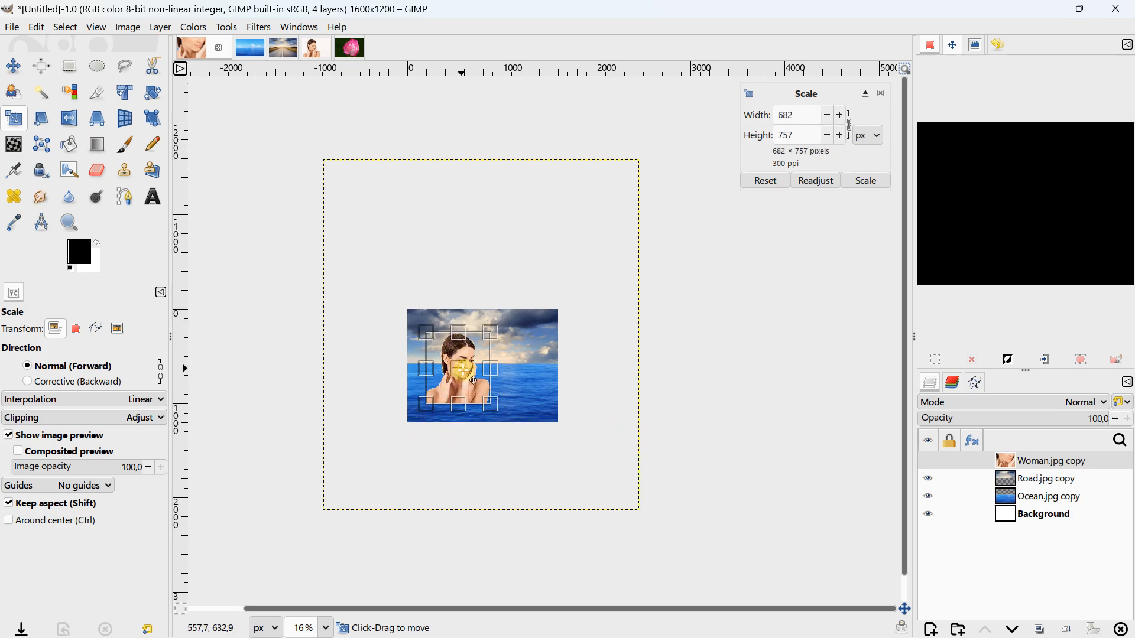
{"action": "scroll", "coordinate": [467, 377], "scroll_direction": "up", "scroll_amount": 2}
{"action": "scroll", "coordinate": [472, 380], "scroll_direction": "up", "scroll_amount": 5}
{"action": "left_click_drag", "start_coordinate": [385, 284], "coordinate": [461, 353]}
{"action": "left_click_drag", "start_coordinate": [506, 417], "coordinate": [439, 441]}
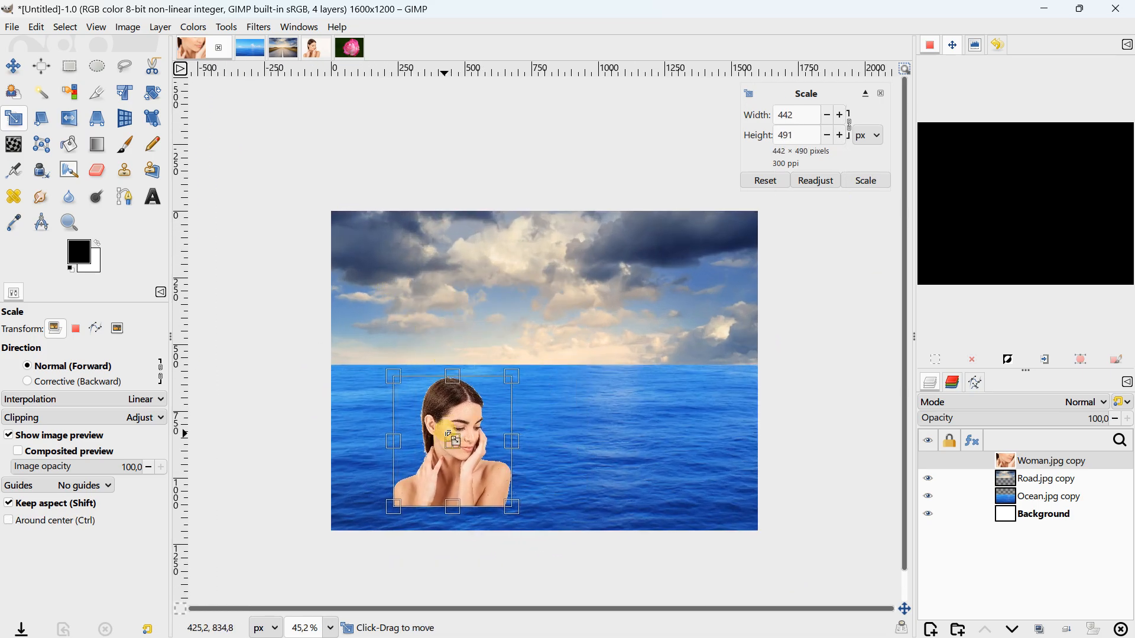
{"action": "left_click", "coordinate": [853, 182]}
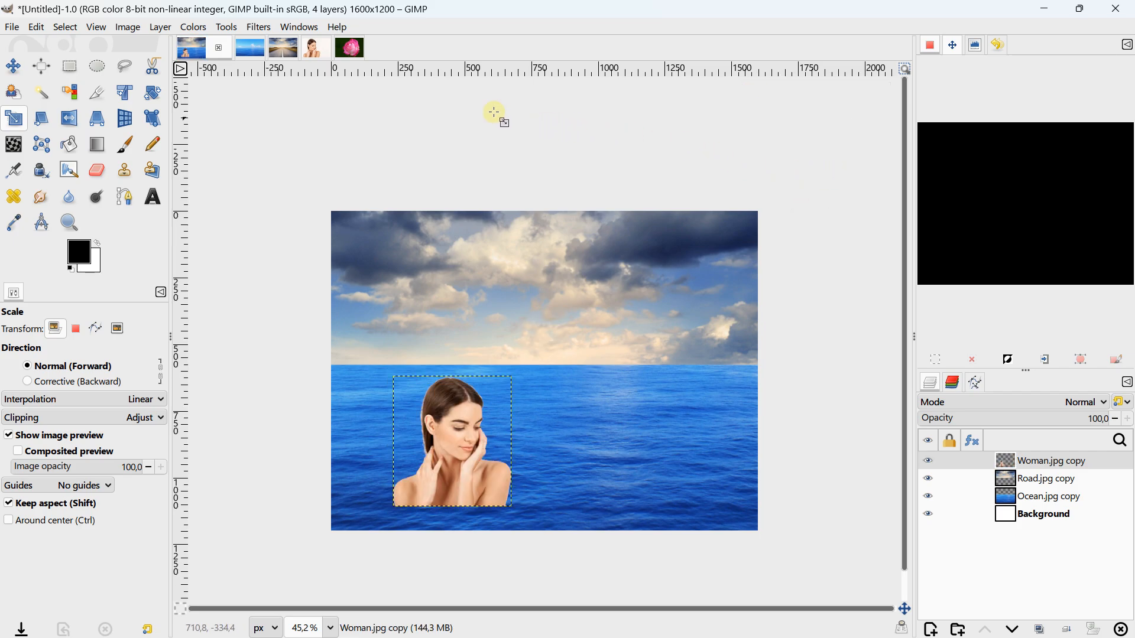
Step: Fuzzy-select the dark green background of the Flower image with a threshold of 33.4
{"action": "left_click", "coordinate": [358, 55]}
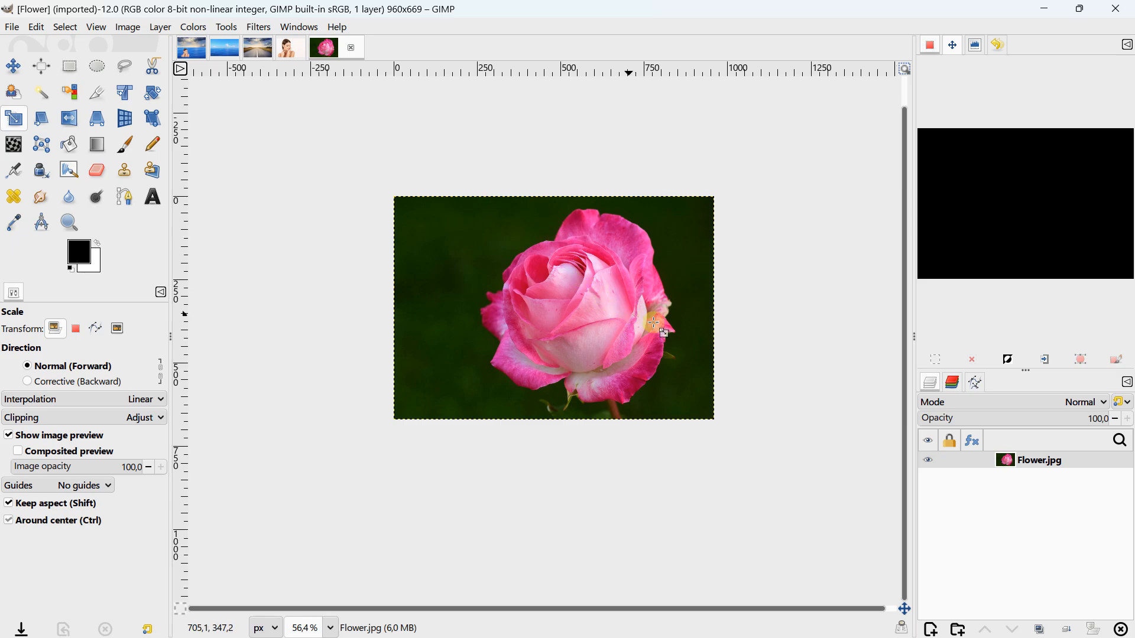
{"action": "scroll", "coordinate": [630, 256], "scroll_direction": "up", "scroll_amount": 2}
{"action": "left_click_drag", "start_coordinate": [612, 216], "coordinate": [605, 239]}
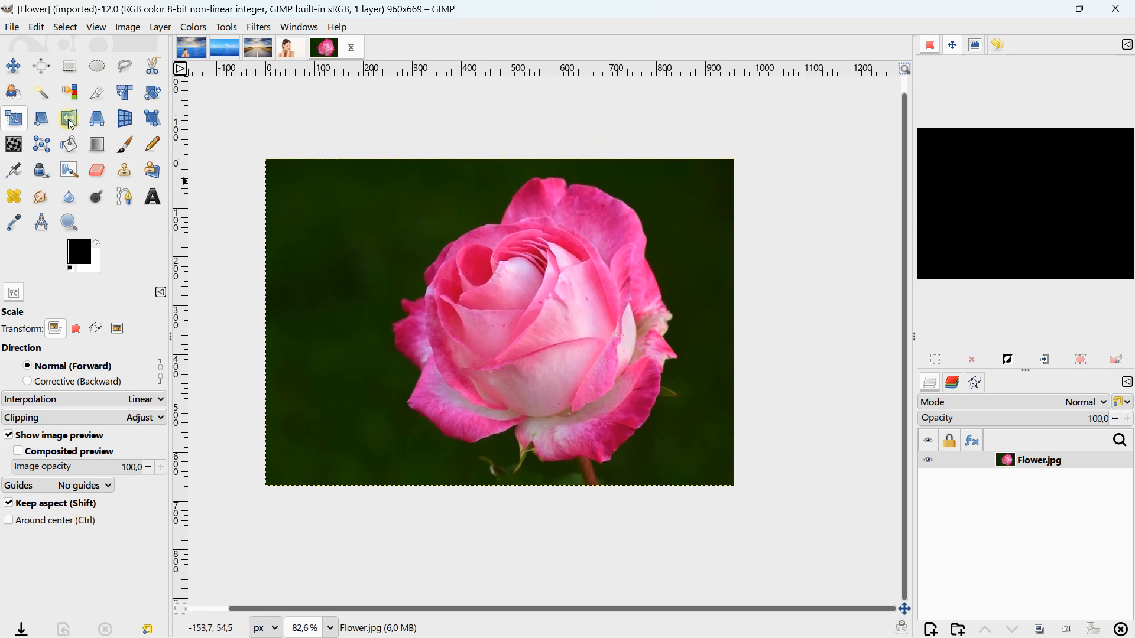
{"action": "left_click", "coordinate": [47, 95]}
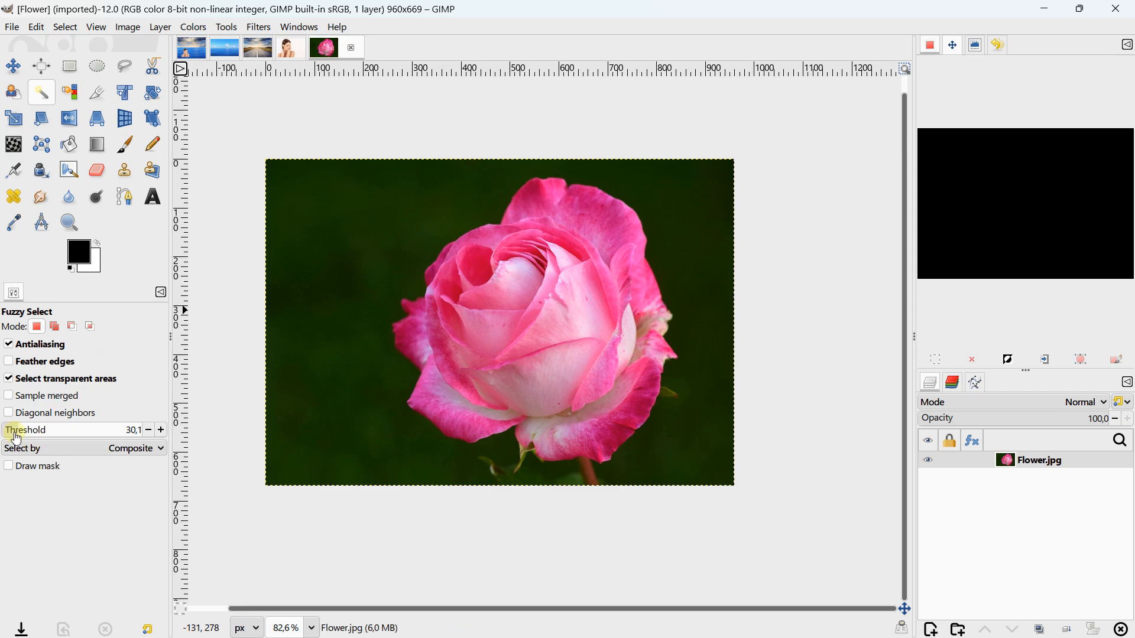
{"action": "left_click_drag", "start_coordinate": [21, 431], "coordinate": [20, 431]}
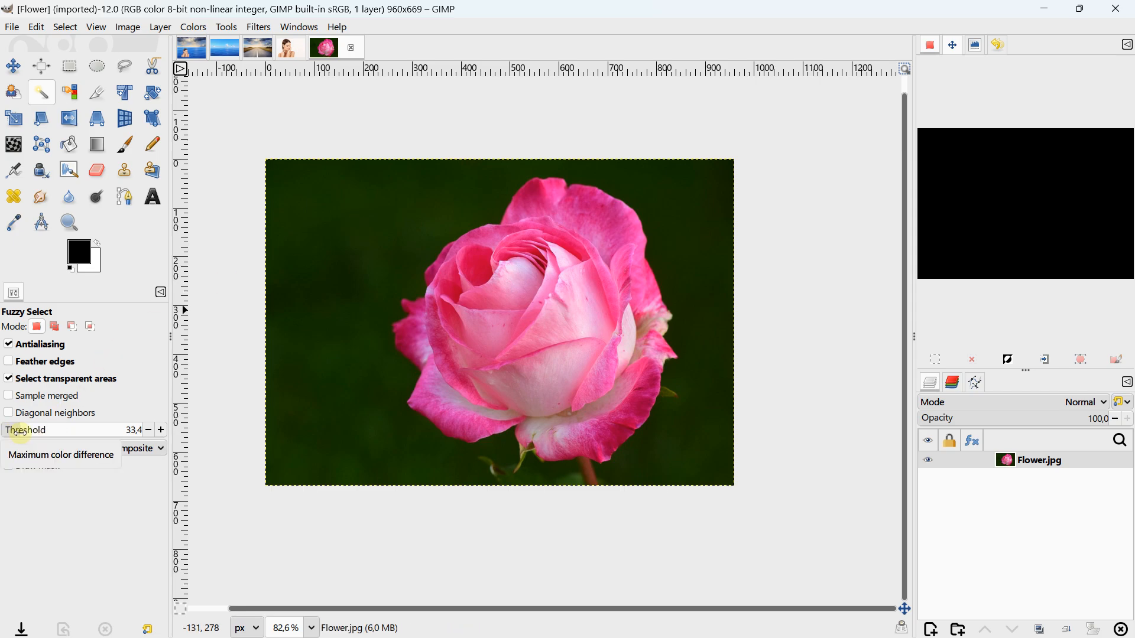
{"action": "left_click", "coordinate": [368, 255]}
Step: Add the stem, the stray leaf and the green sepals below the flower to the background selection
{"action": "scroll", "coordinate": [394, 355], "scroll_direction": "up", "scroll_amount": 3}
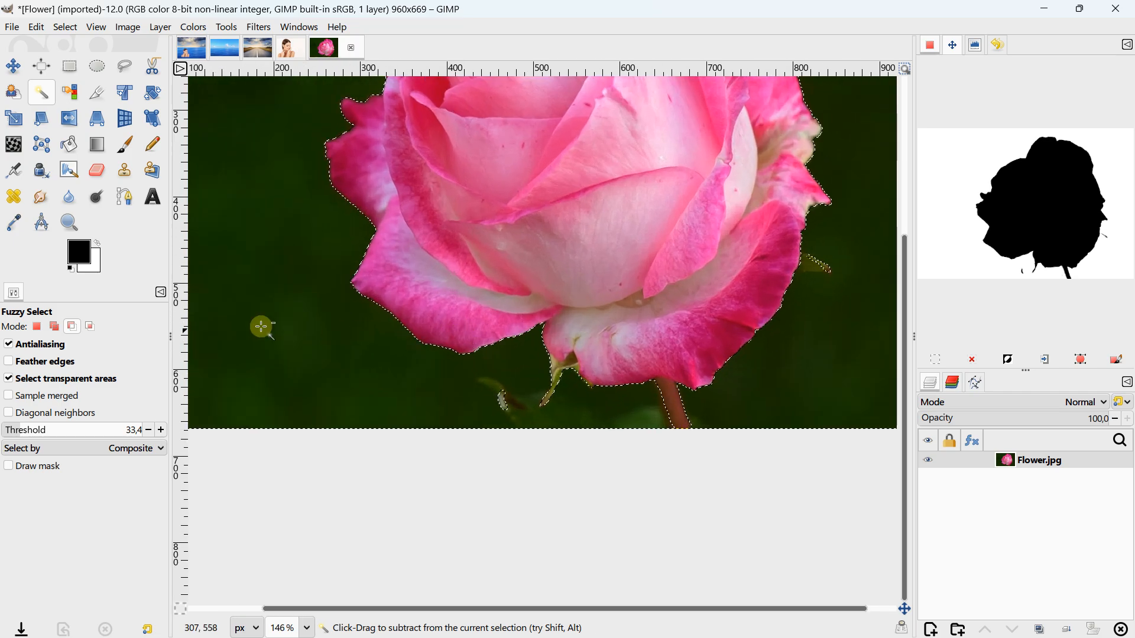
{"action": "left_click", "coordinate": [54, 326]}
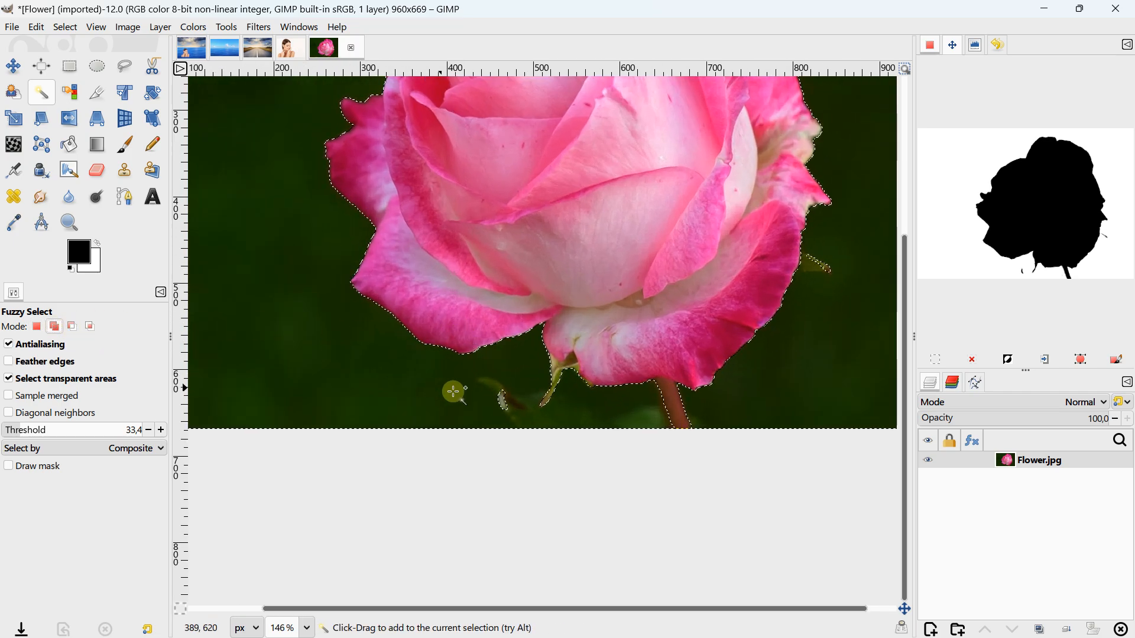
{"action": "scroll", "coordinate": [456, 390], "scroll_direction": "up", "scroll_amount": 2}
{"action": "left_click", "coordinate": [515, 403]}
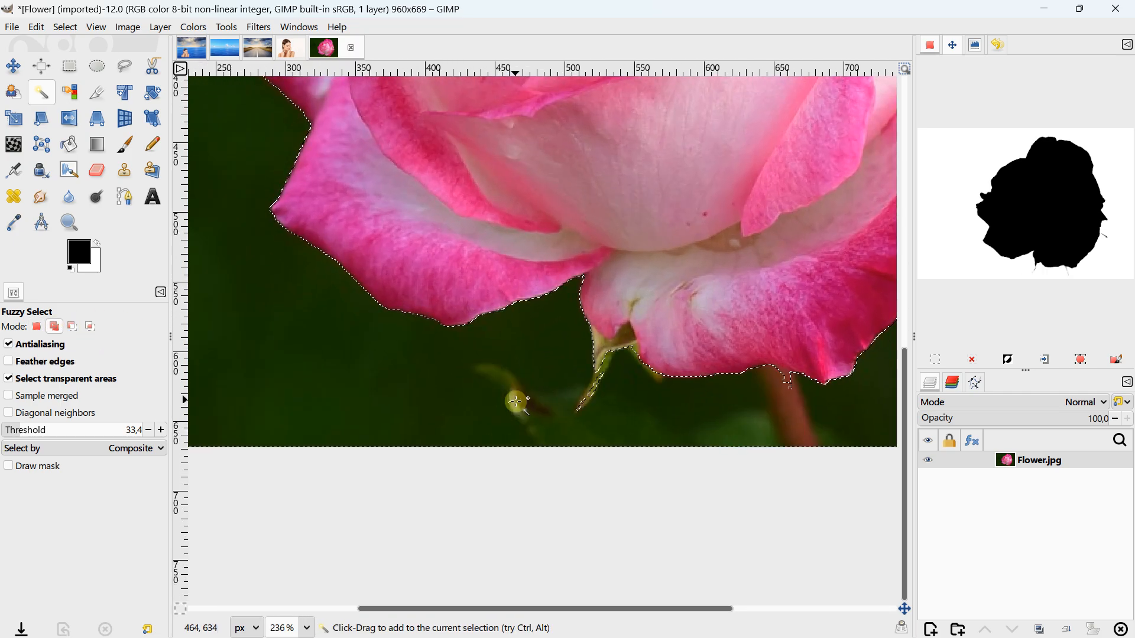
{"action": "scroll", "coordinate": [512, 393], "scroll_direction": "down", "scroll_amount": 2}
{"action": "scroll", "coordinate": [499, 379], "scroll_direction": "up", "scroll_amount": 3}
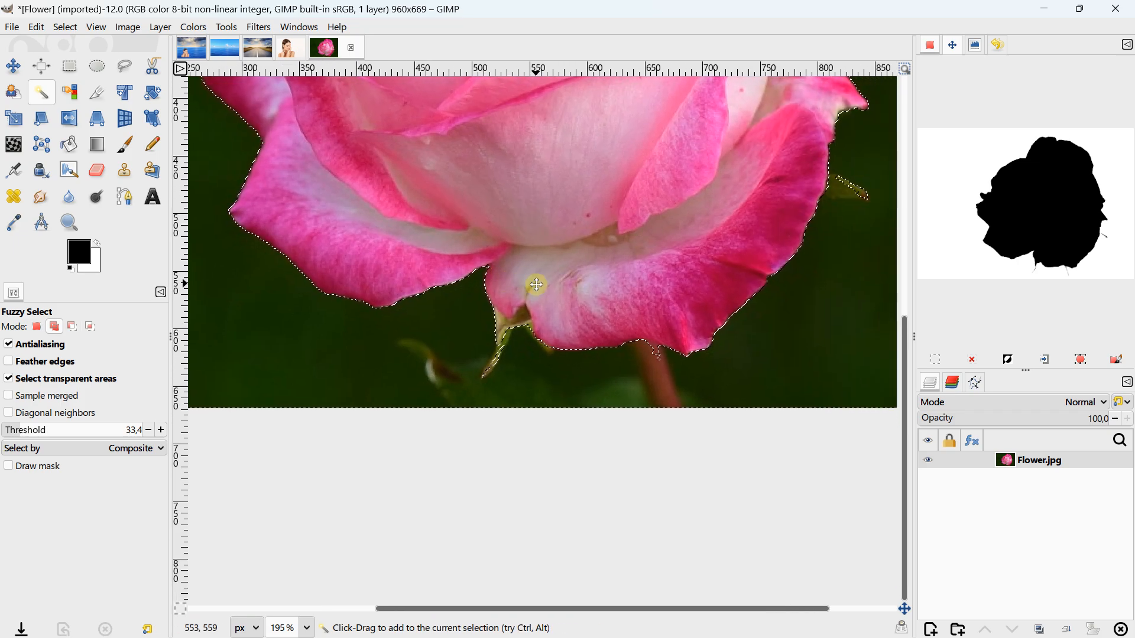
{"action": "left_click", "coordinate": [504, 330]}
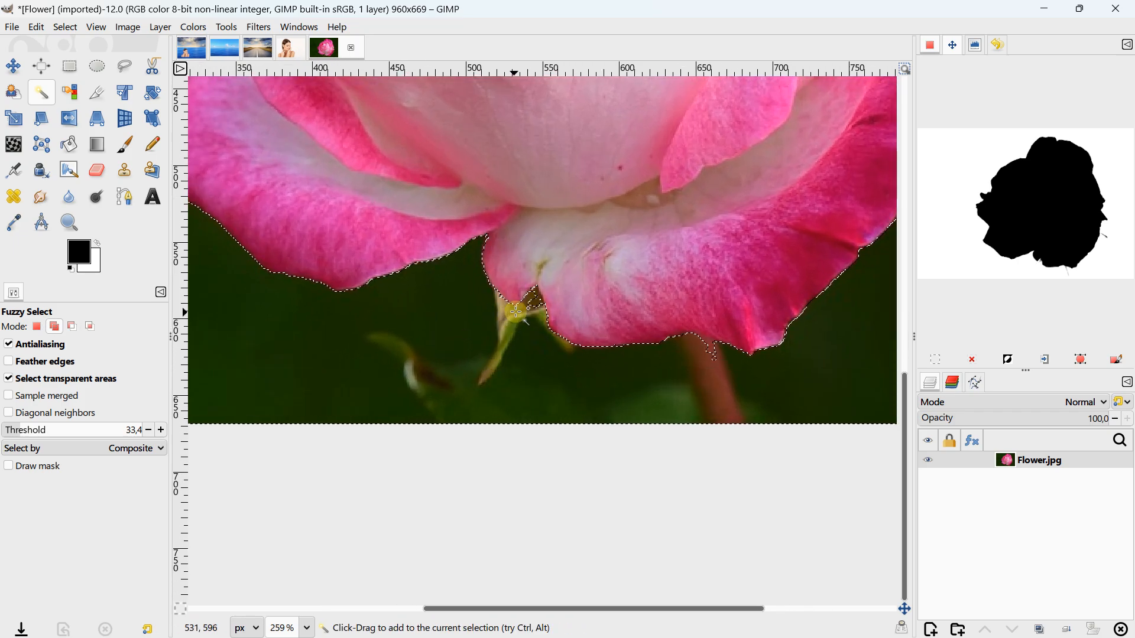
{"action": "scroll", "coordinate": [535, 332], "scroll_direction": "right", "scroll_amount": 3}
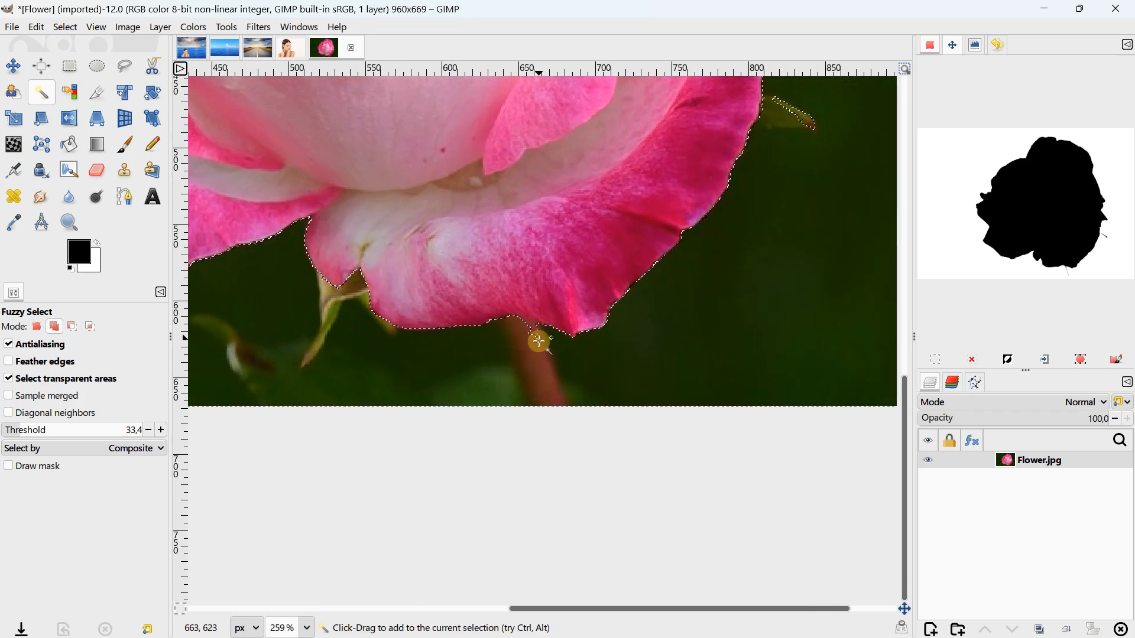
{"action": "left_click_drag", "start_coordinate": [673, 211], "coordinate": [578, 311]}
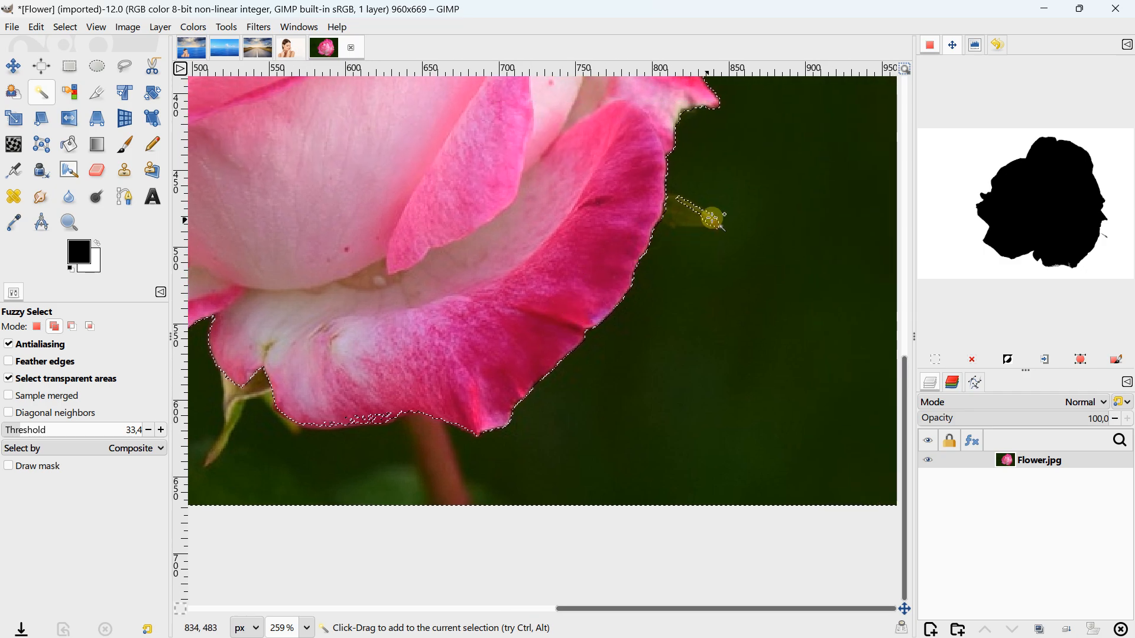
Step: Try adding the small leaf at the flower's right edge to the selection, and undo the latest fuzzy selections
{"action": "left_click", "coordinate": [708, 218]}
{"action": "left_click_drag", "start_coordinate": [512, 350], "coordinate": [593, 273]}
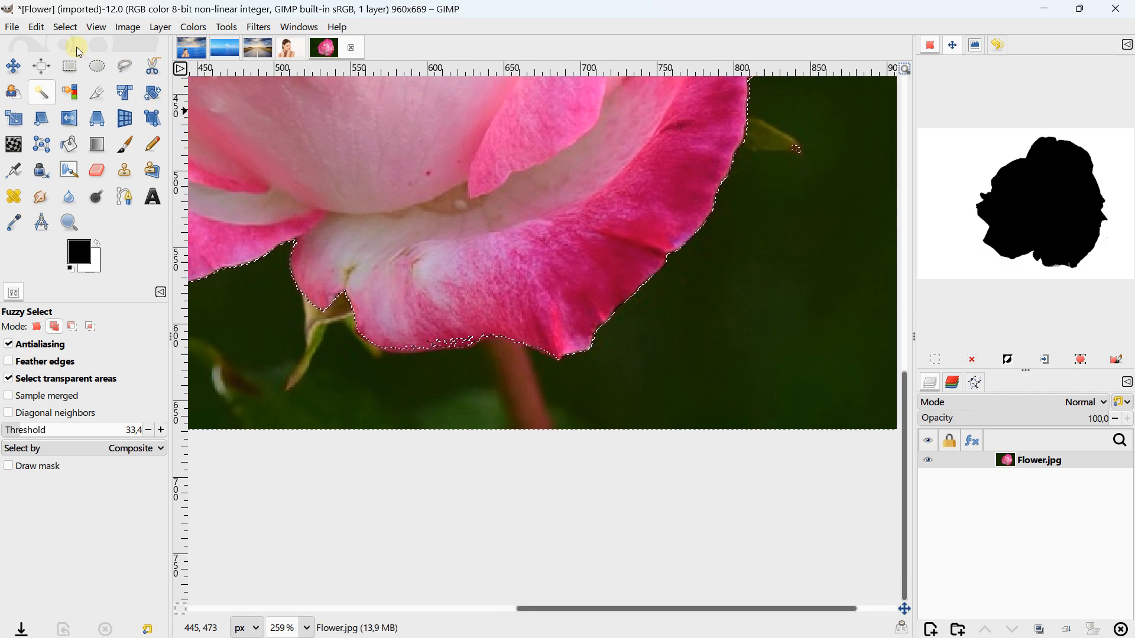
{"action": "left_click", "coordinate": [40, 30]}
{"action": "left_click", "coordinate": [42, 41]}
{"action": "left_click", "coordinate": [38, 31]}
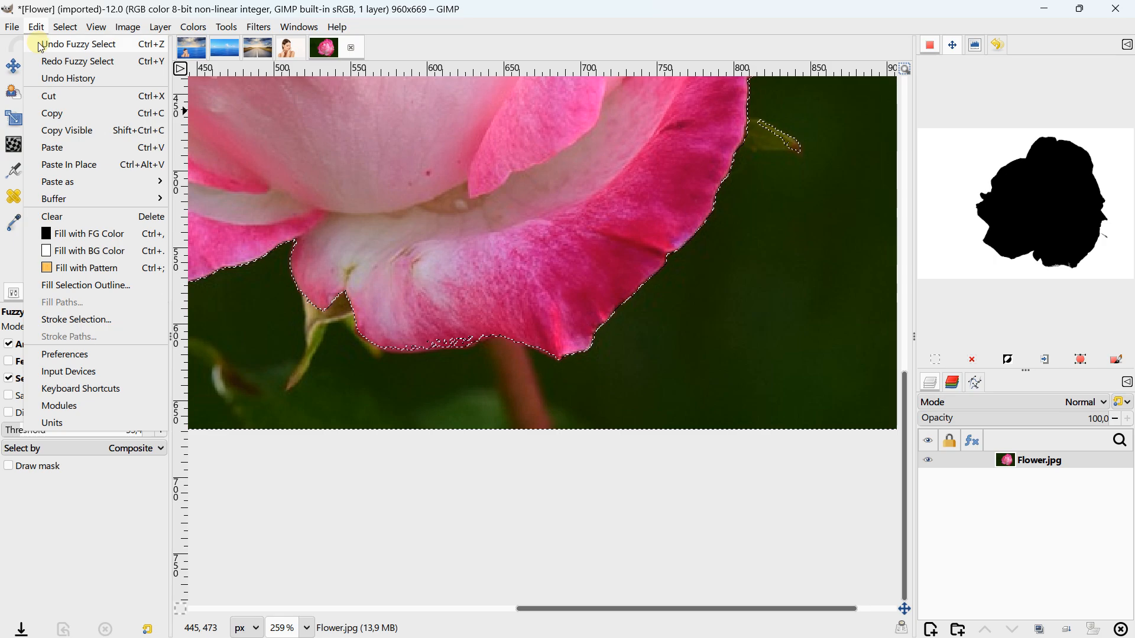
{"action": "left_click", "coordinate": [37, 41]}
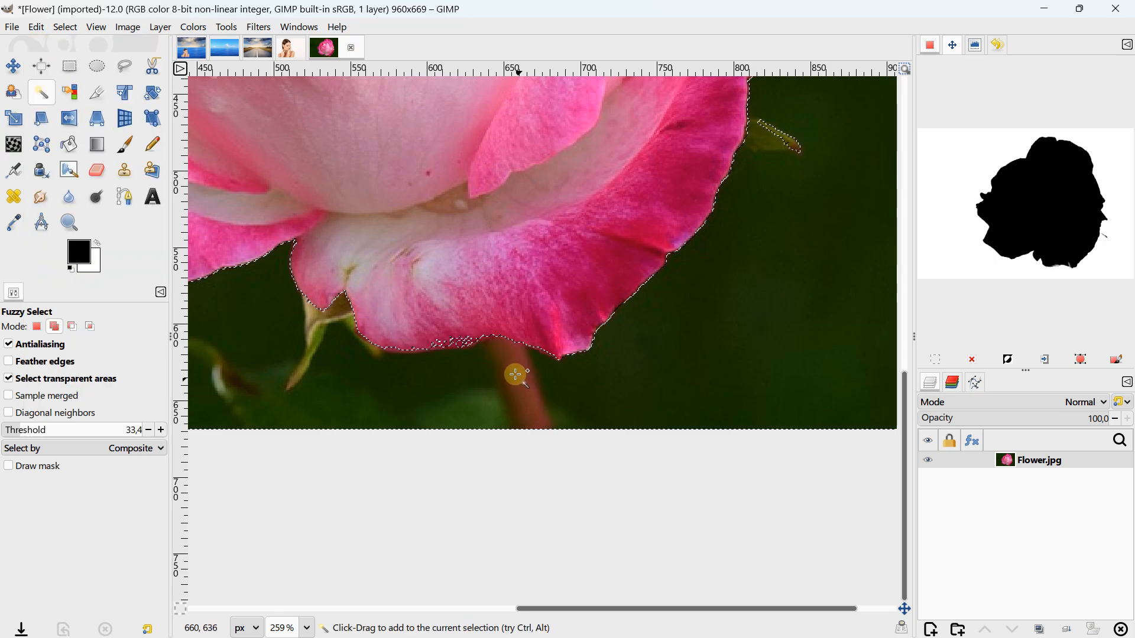
Step: Add the small leaf beside the right petals to the background selection and invert it to isolate the flower
{"action": "scroll", "coordinate": [454, 347], "scroll_direction": "down", "scroll_amount": 3, "text": "ctrl"}
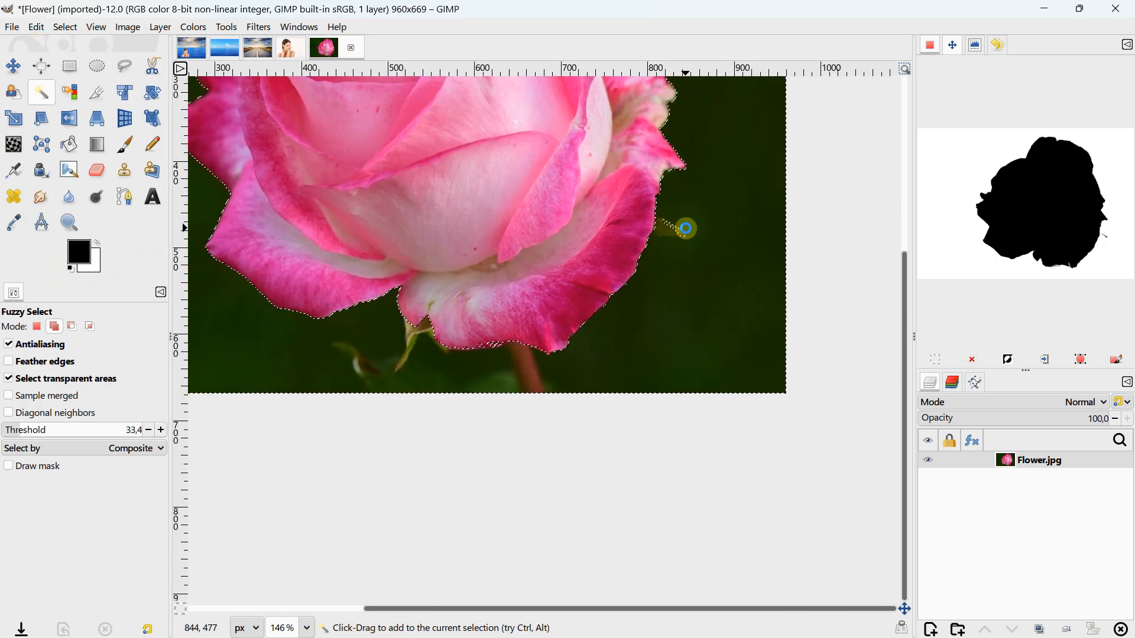
{"action": "left_click_drag", "start_coordinate": [674, 238], "coordinate": [690, 243]}
{"action": "scroll", "coordinate": [689, 242], "scroll_direction": "down", "scroll_amount": 3, "text": "ctrl"}
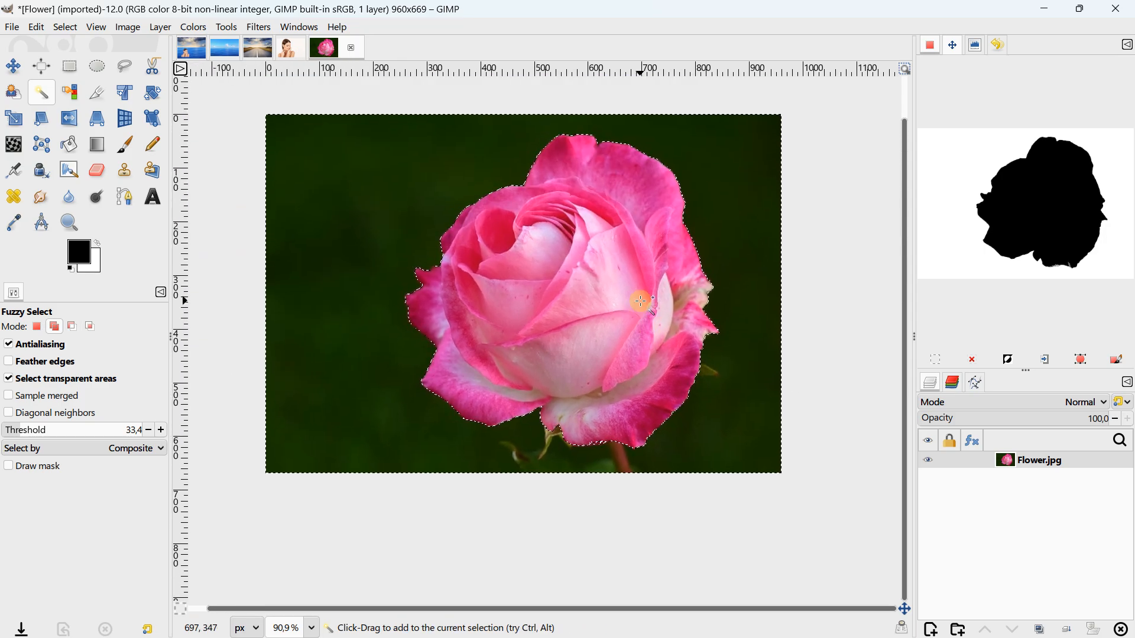
{"action": "left_click", "coordinate": [1008, 359]}
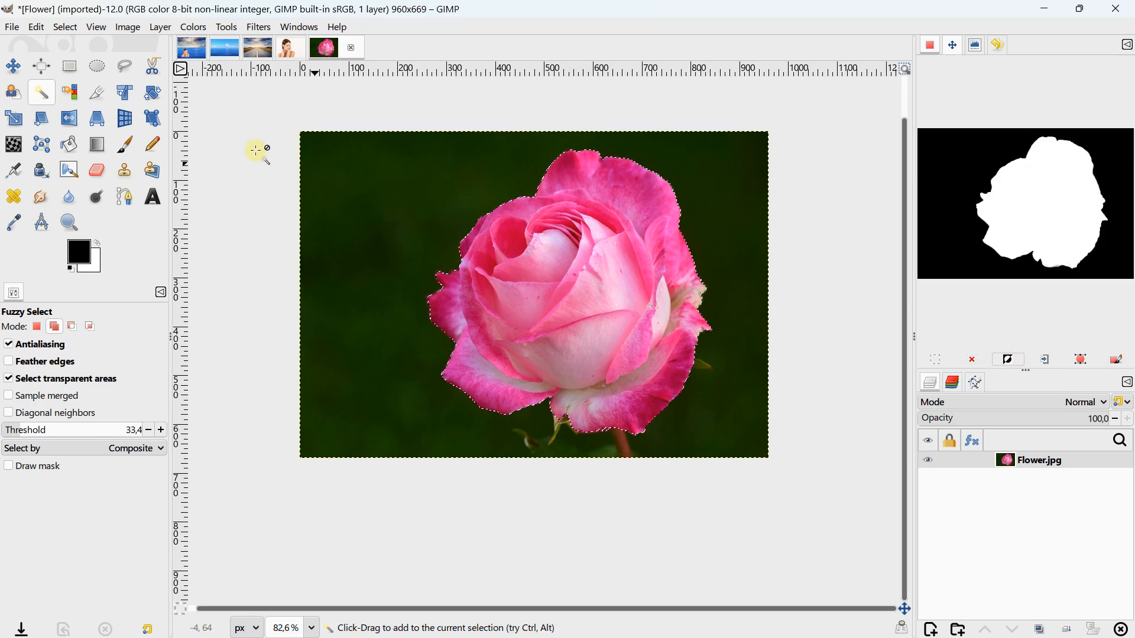
Step: Copy the selected flower and paste it into the untitled composition as a new layer above the woman
{"action": "left_click", "coordinate": [37, 28]}
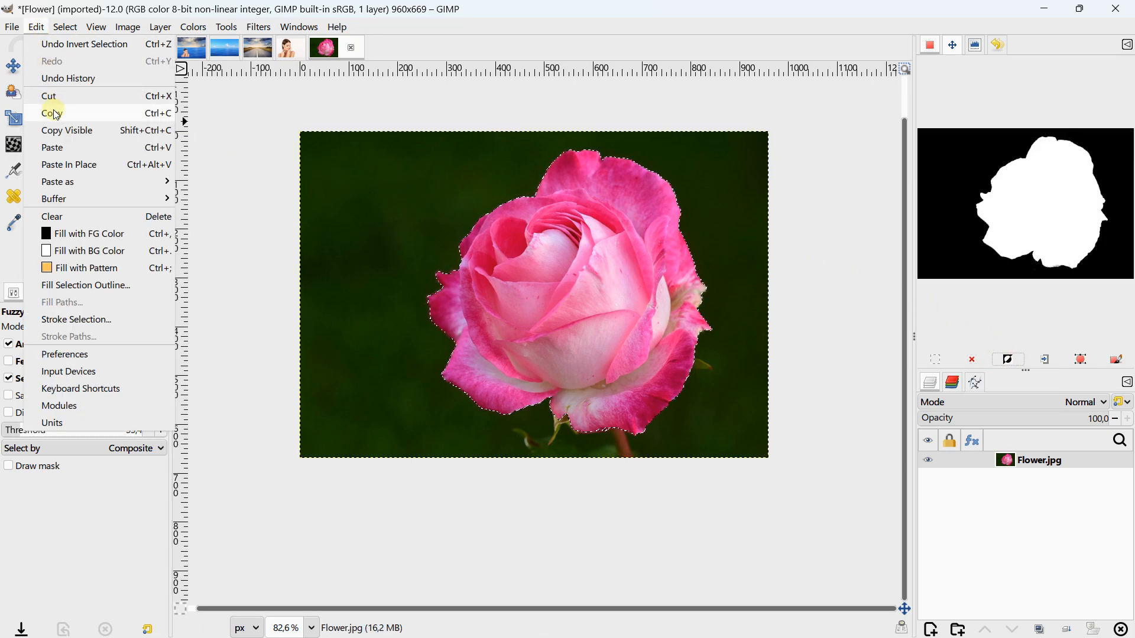
{"action": "left_click", "coordinate": [56, 114]}
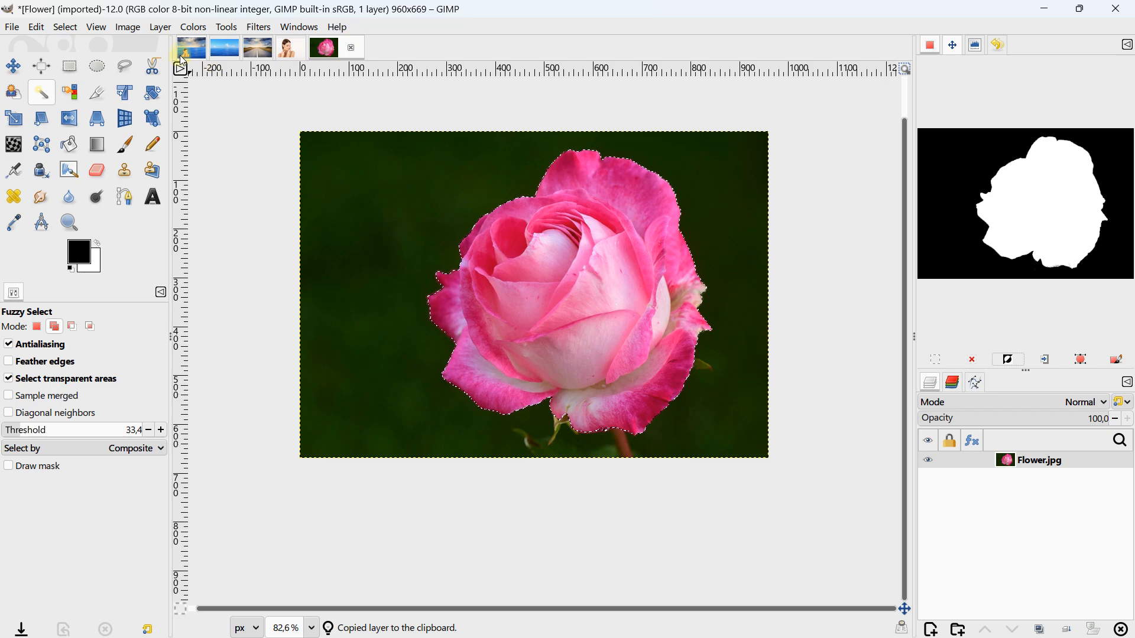
{"action": "left_click", "coordinate": [181, 53]}
{"action": "left_click", "coordinate": [36, 27]}
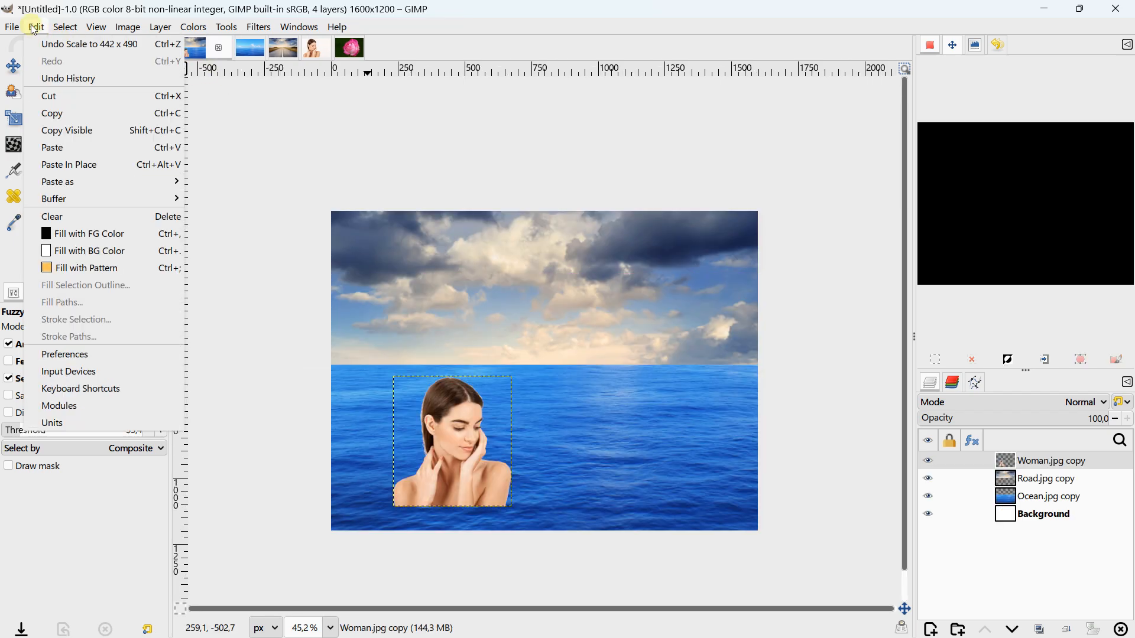
{"action": "left_click", "coordinate": [60, 146]}
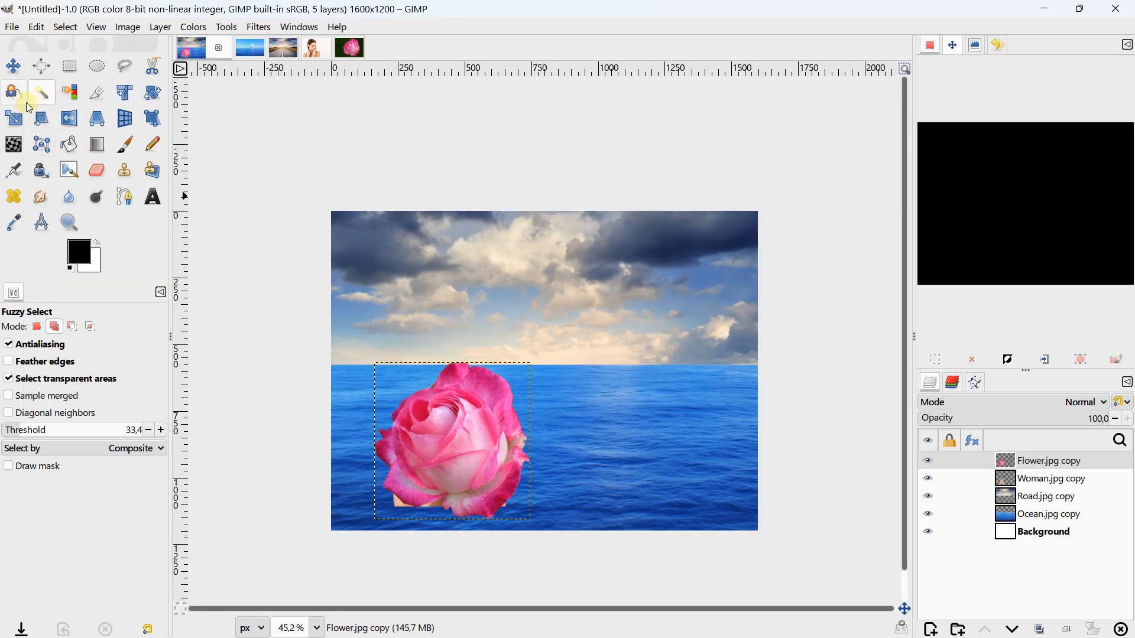
Step: Scale the flower layer proportionally to about 409 × 413 pixels and place it in the sky, right of centre
{"action": "left_click", "coordinate": [14, 118]}
{"action": "left_click", "coordinate": [478, 442]}
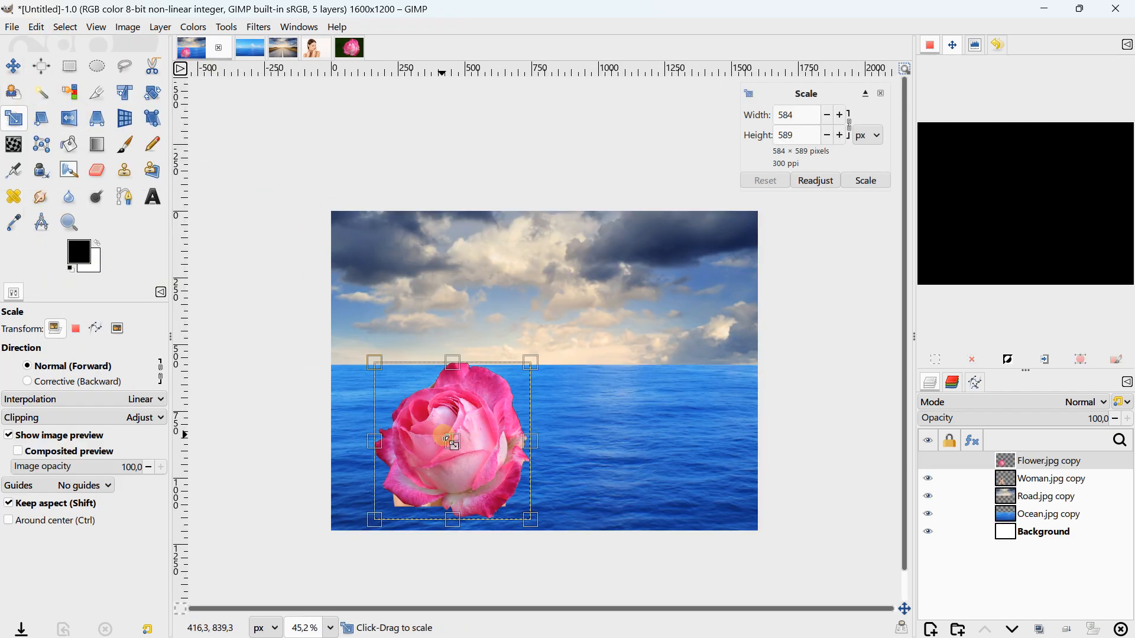
{"action": "left_click_drag", "start_coordinate": [455, 445], "coordinate": [629, 334]}
{"action": "left_click_drag", "start_coordinate": [706, 412], "coordinate": [637, 330]}
{"action": "scroll", "coordinate": [582, 308], "scroll_direction": "up", "scroll_amount": 2}
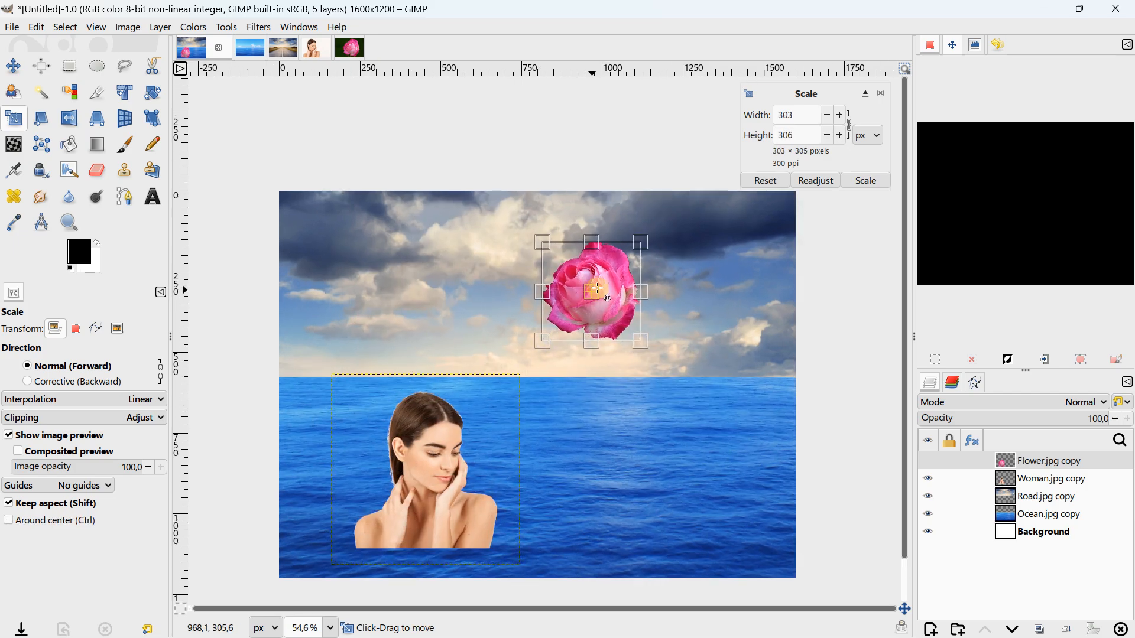
{"action": "left_click_drag", "start_coordinate": [598, 296], "coordinate": [668, 291]}
{"action": "left_click_drag", "start_coordinate": [711, 336], "coordinate": [747, 371]}
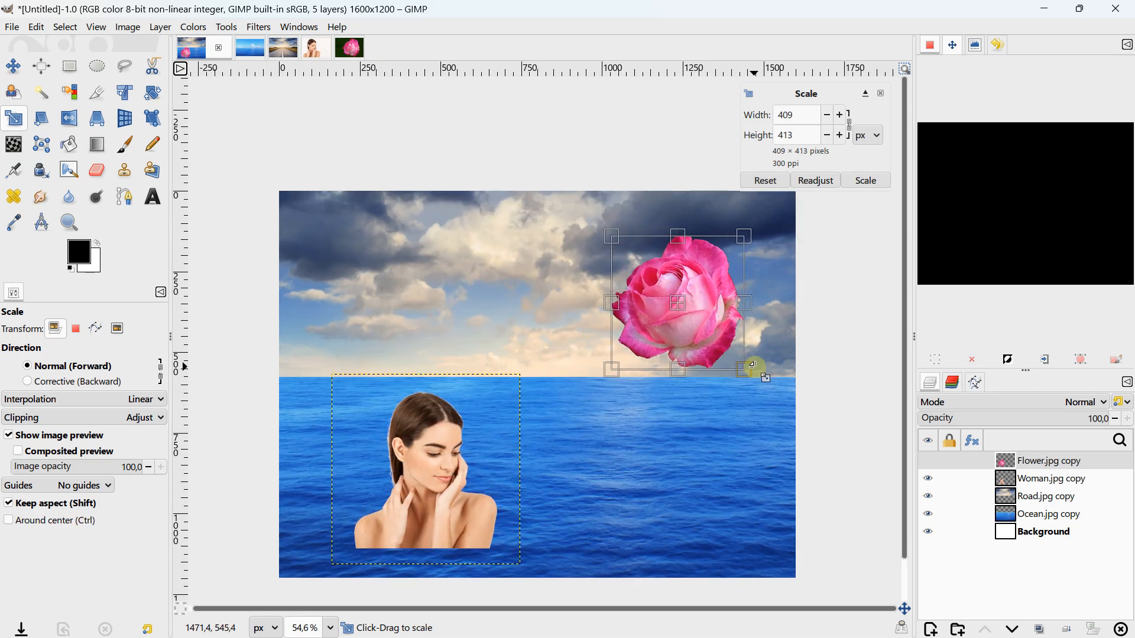
{"action": "left_click_drag", "start_coordinate": [684, 301], "coordinate": [671, 286]}
{"action": "left_click", "coordinate": [848, 183]}
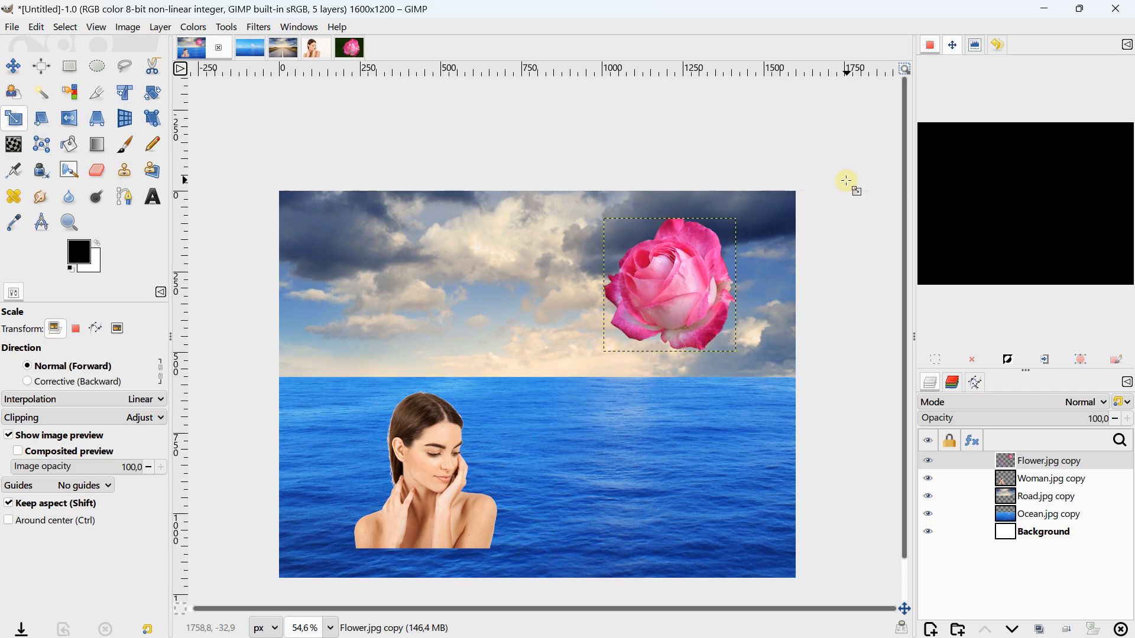
{"action": "scroll", "coordinate": [523, 243], "scroll_direction": "down", "scroll_amount": 1}
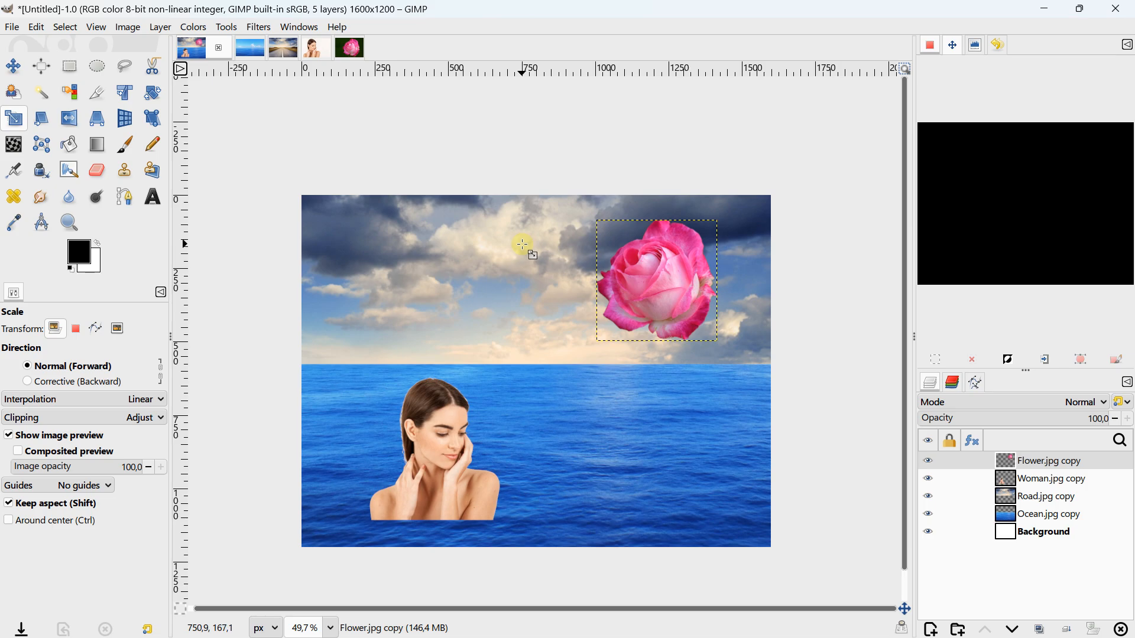
{"action": "scroll", "coordinate": [523, 244], "scroll_direction": "up", "scroll_amount": 2}
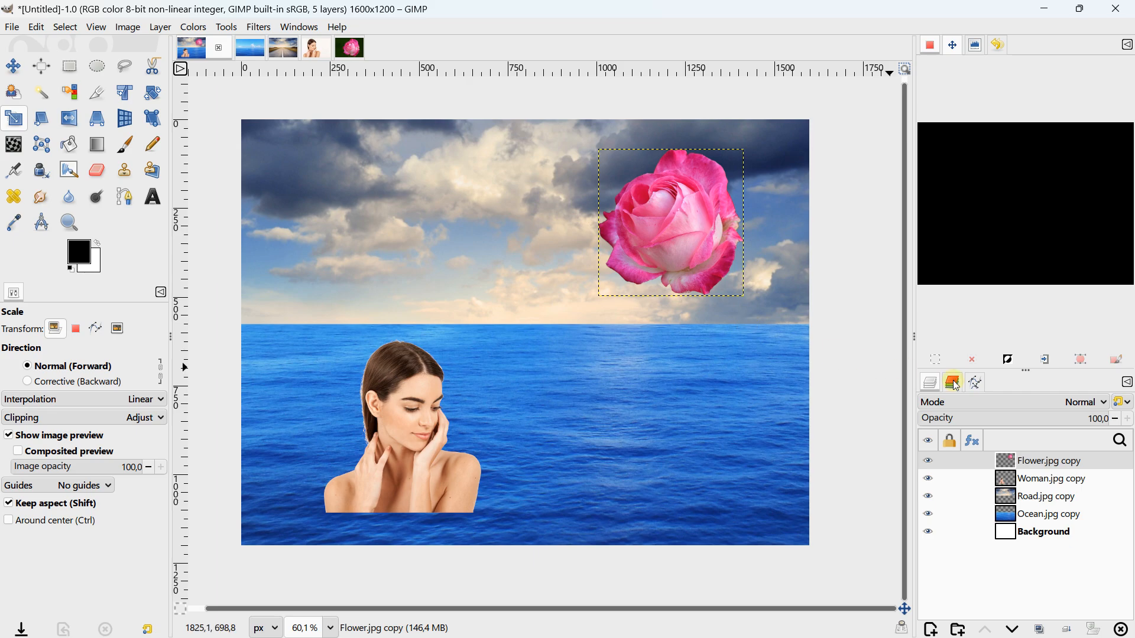
{"action": "left_click", "coordinate": [159, 27]}
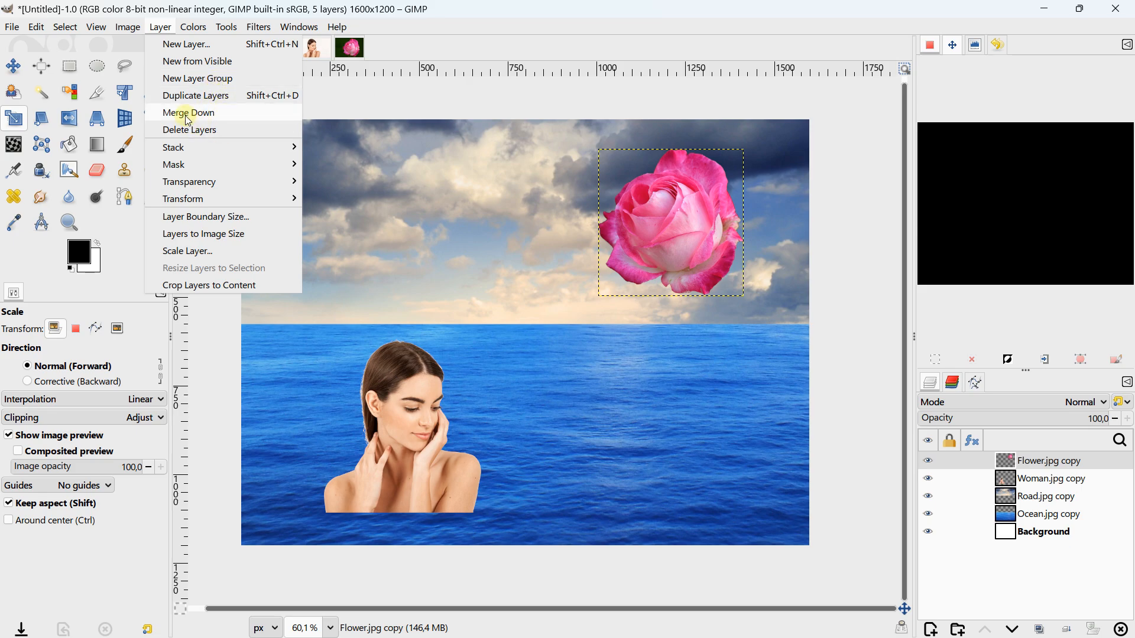
{"action": "left_click", "coordinate": [832, 333]}
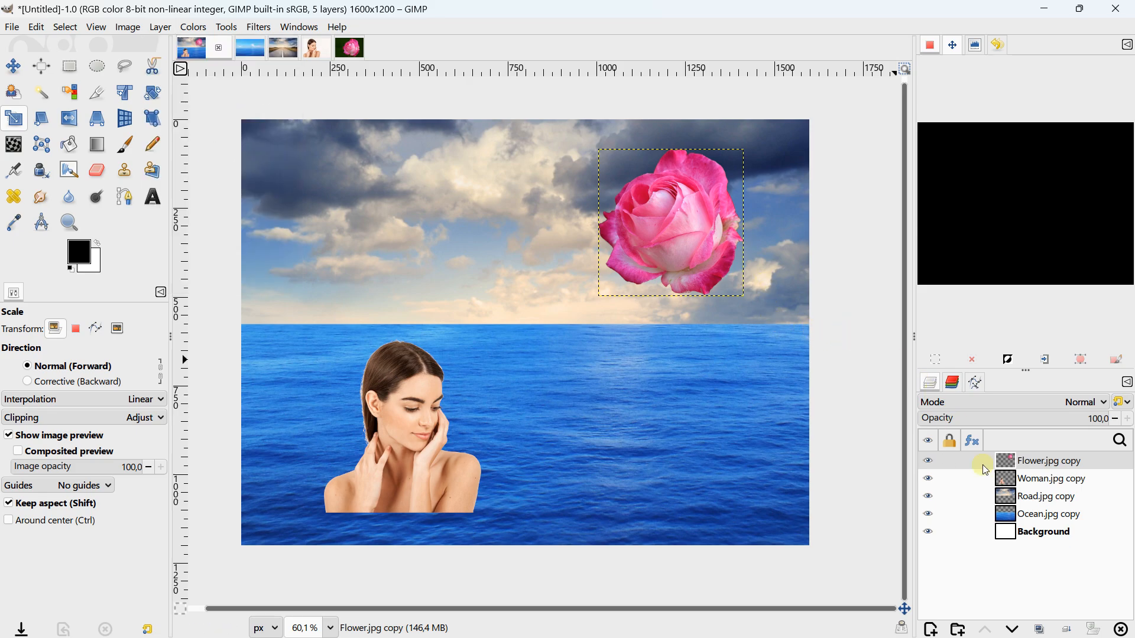
{"action": "double_click", "coordinate": [1040, 532]}
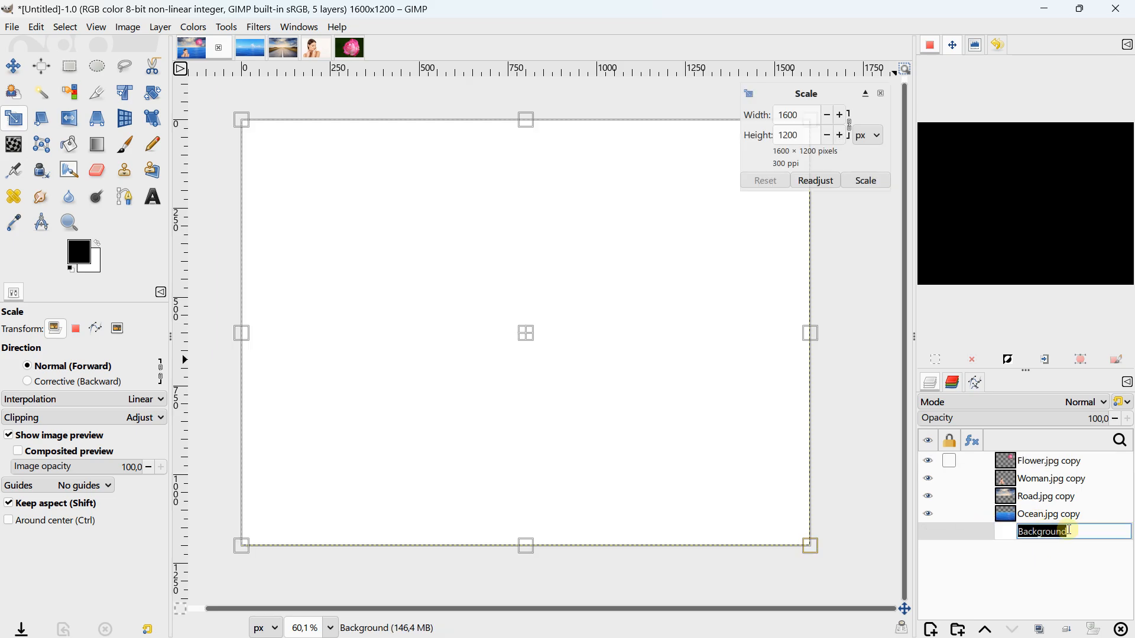
{"action": "left_click", "coordinate": [1077, 534]}
{"action": "left_click_drag", "start_coordinate": [1085, 533], "coordinate": [1006, 532]}
{"action": "left_click", "coordinate": [1040, 560]}
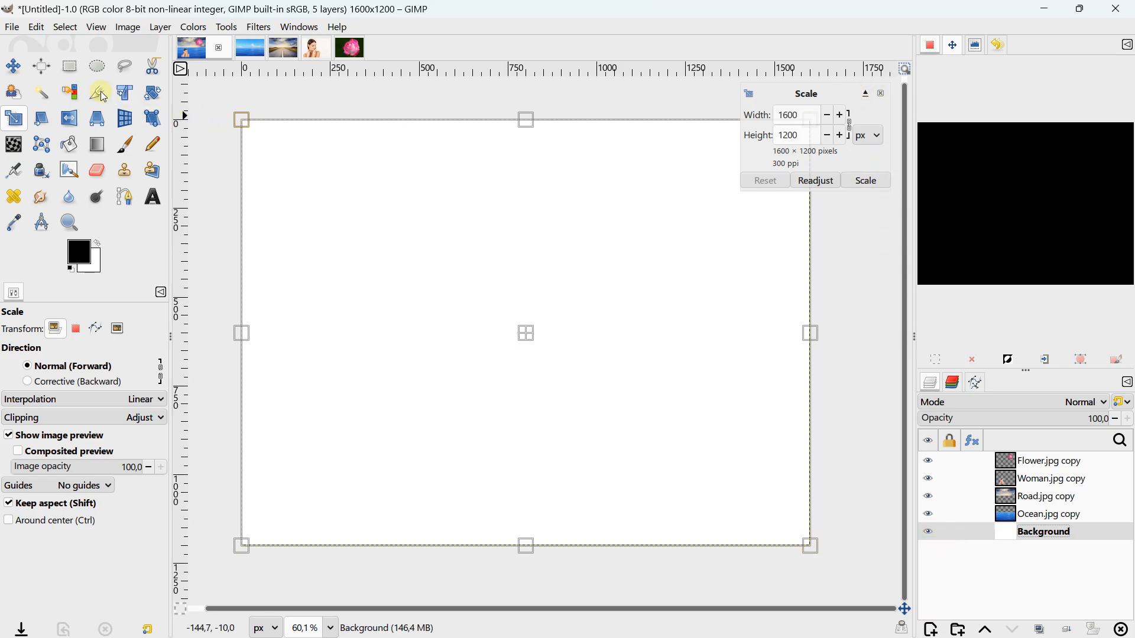
{"action": "left_click", "coordinate": [71, 67]}
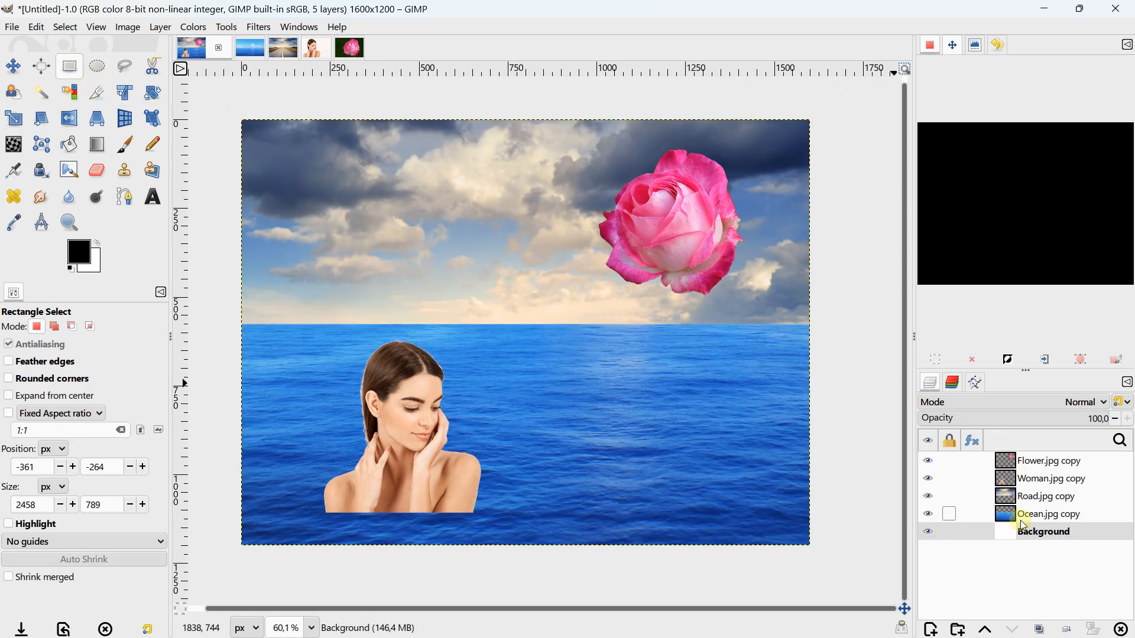
Step: Rename the ocean photo's layer as Ocean and the road photo's layer as Road
{"action": "double_click", "coordinate": [1039, 515]}
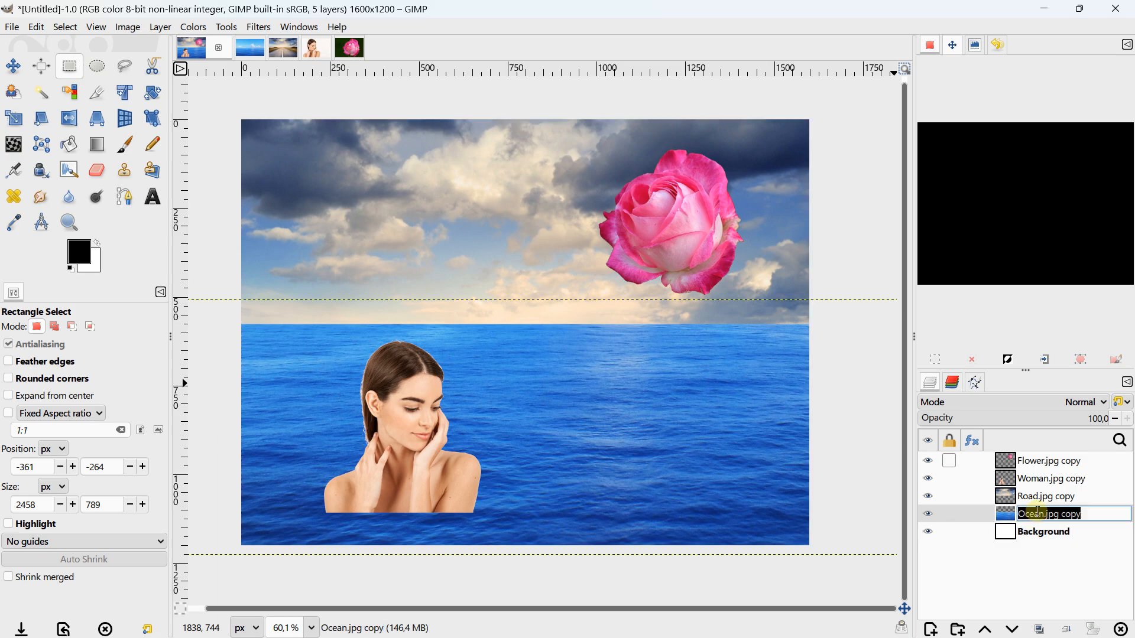
{"action": "type", "text": "Oce"}
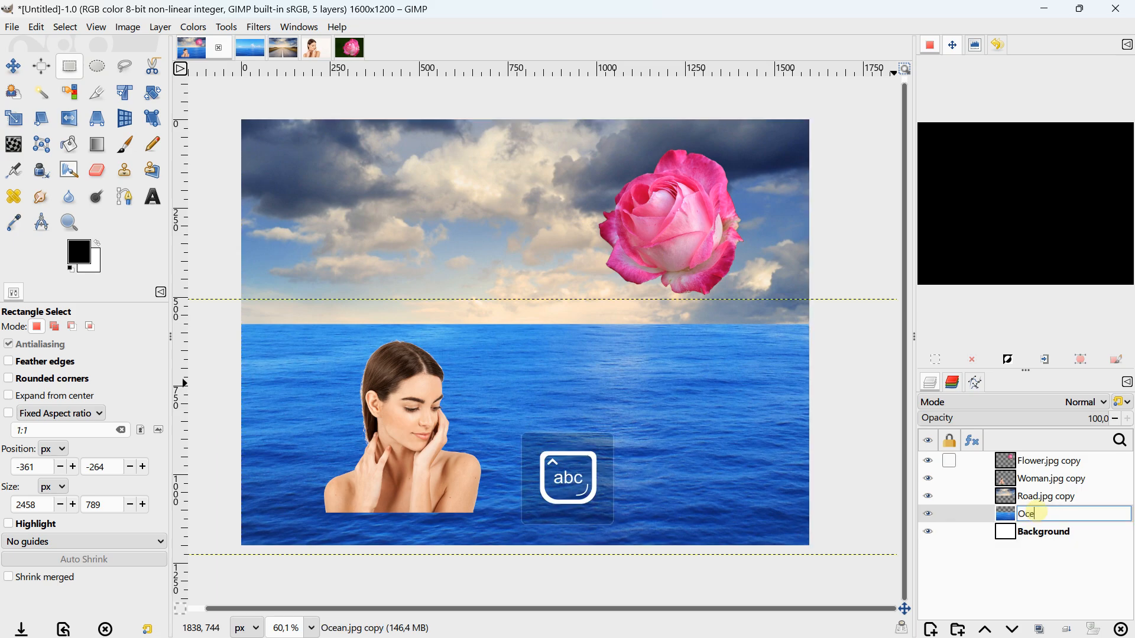
{"action": "type", "text": "an"}
{"action": "key", "text": "Return"}
{"action": "double_click", "coordinate": [1042, 497]}
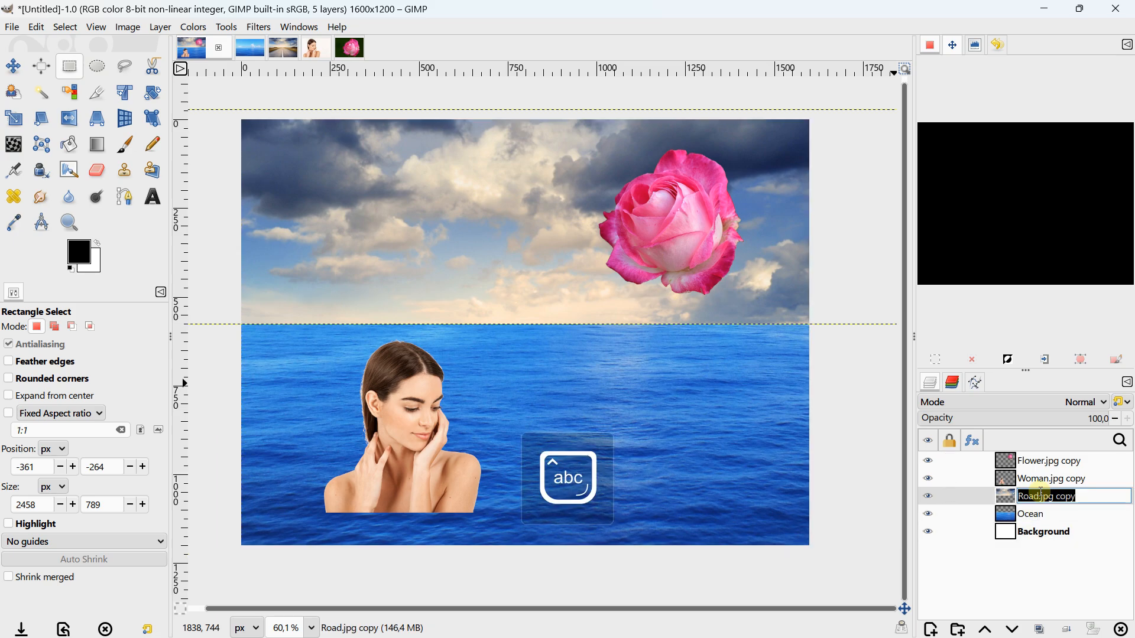
{"action": "type", "text": "Road"}
{"action": "key", "text": "Return"}
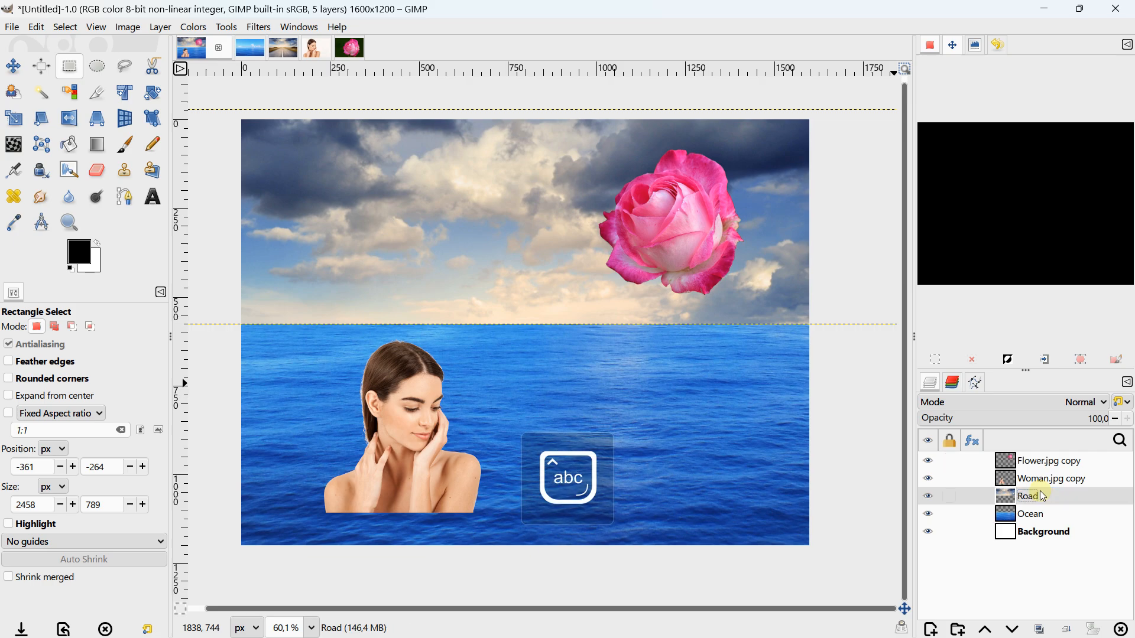
Step: Rename the woman photo's layer as Woman and the flower photo's layer as Flower
{"action": "double_click", "coordinate": [1058, 480]}
{"action": "type", "text": "W"}
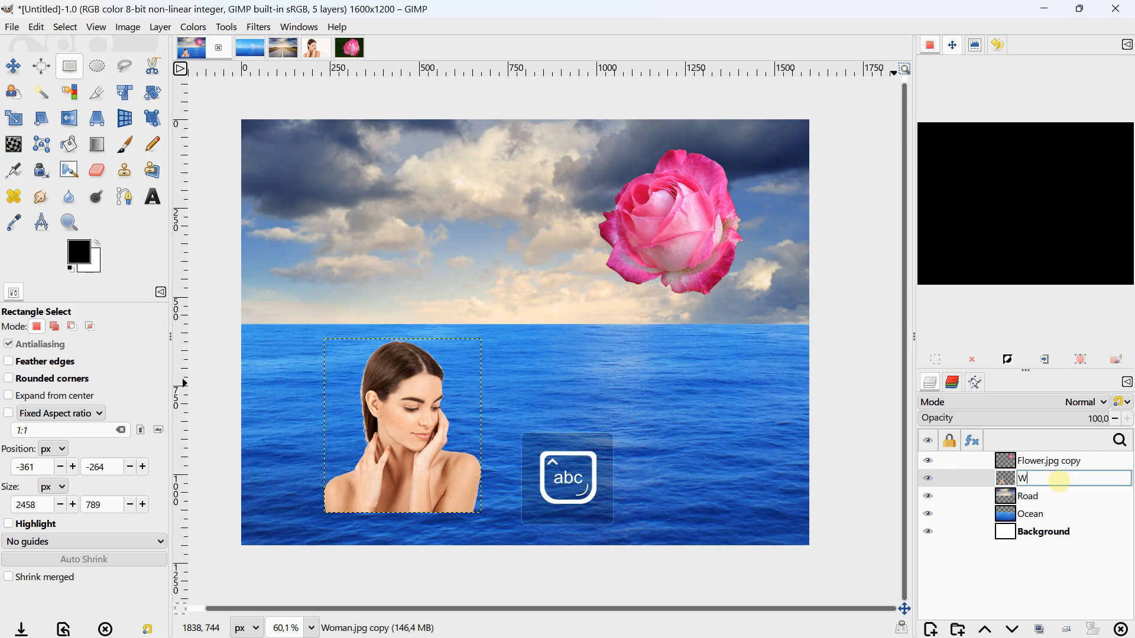
{"action": "type", "text": "oman"}
{"action": "key", "text": "Return"}
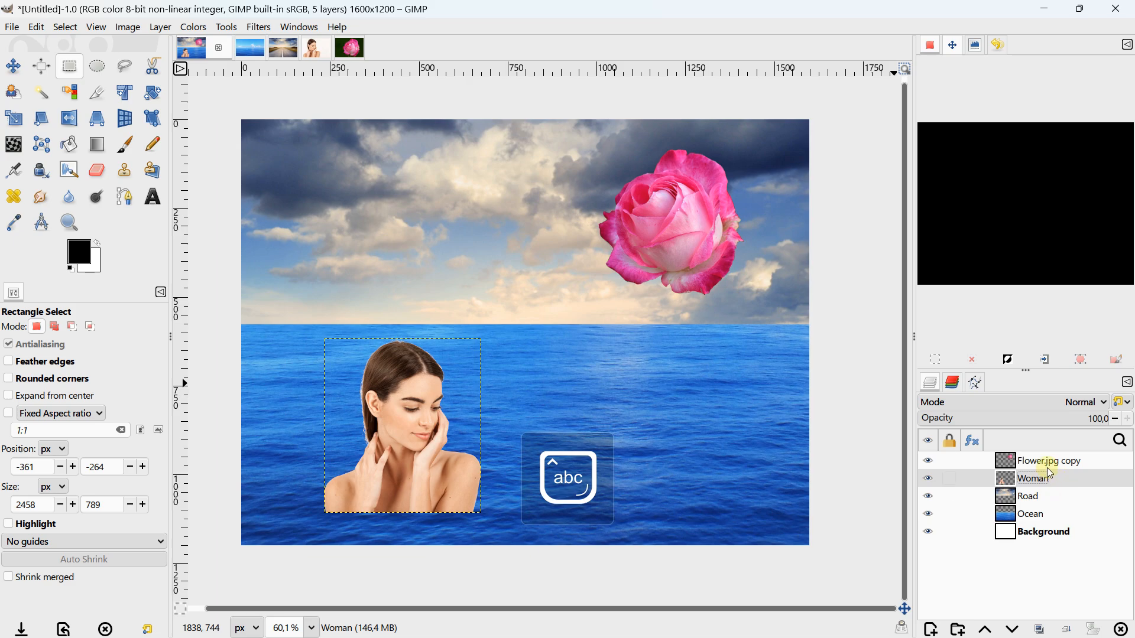
{"action": "double_click", "coordinate": [1047, 461]}
{"action": "type", "text": "Fl"}
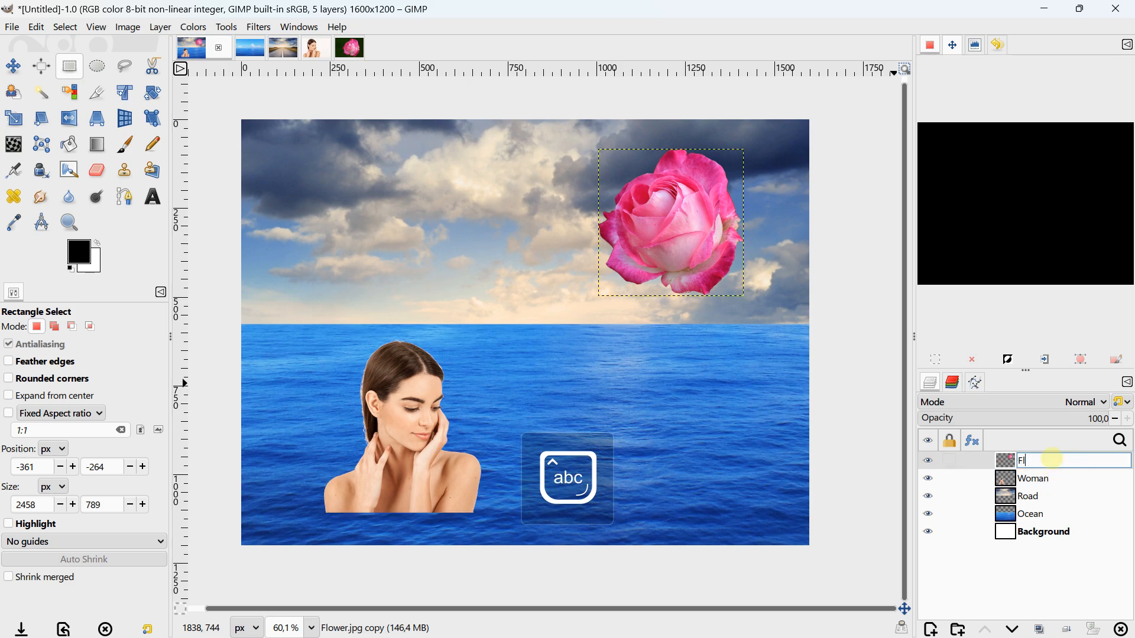
{"action": "type", "text": "ower"}
{"action": "key", "text": "Return"}
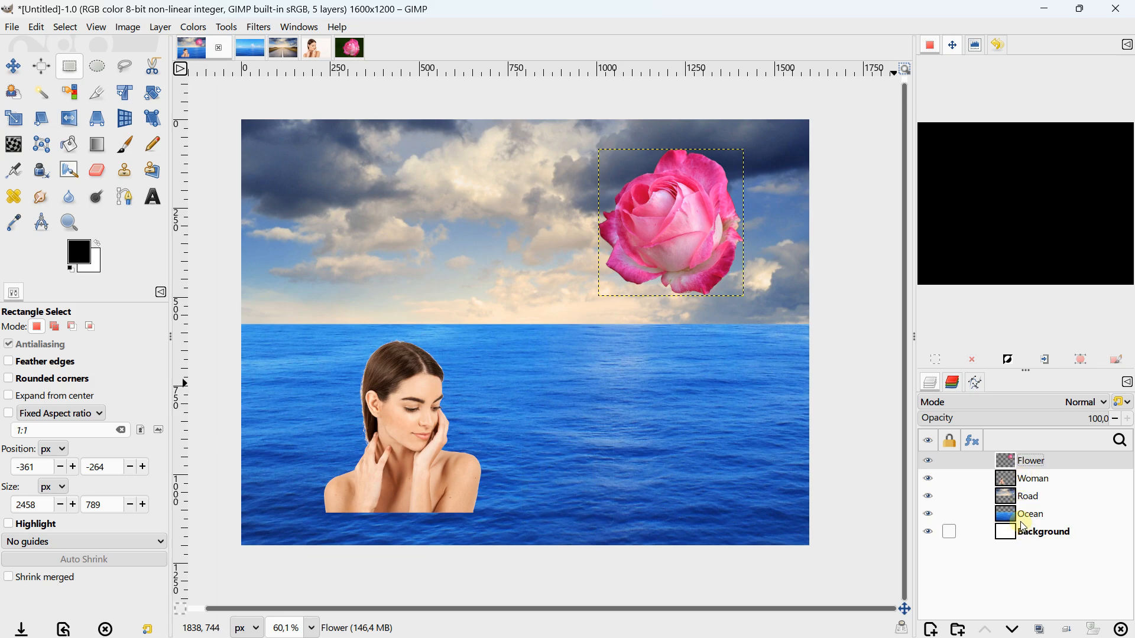
Step: Hide the Flower layer and show it again, and do the same with the Road layer
{"action": "left_click", "coordinate": [929, 463]}
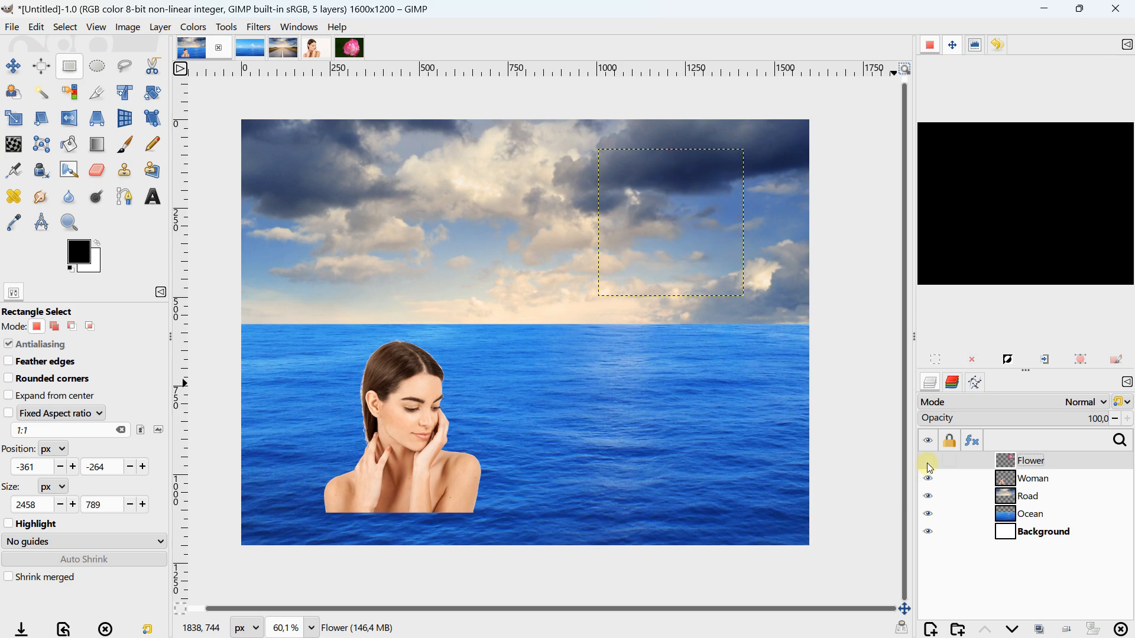
{"action": "left_click", "coordinate": [929, 463]}
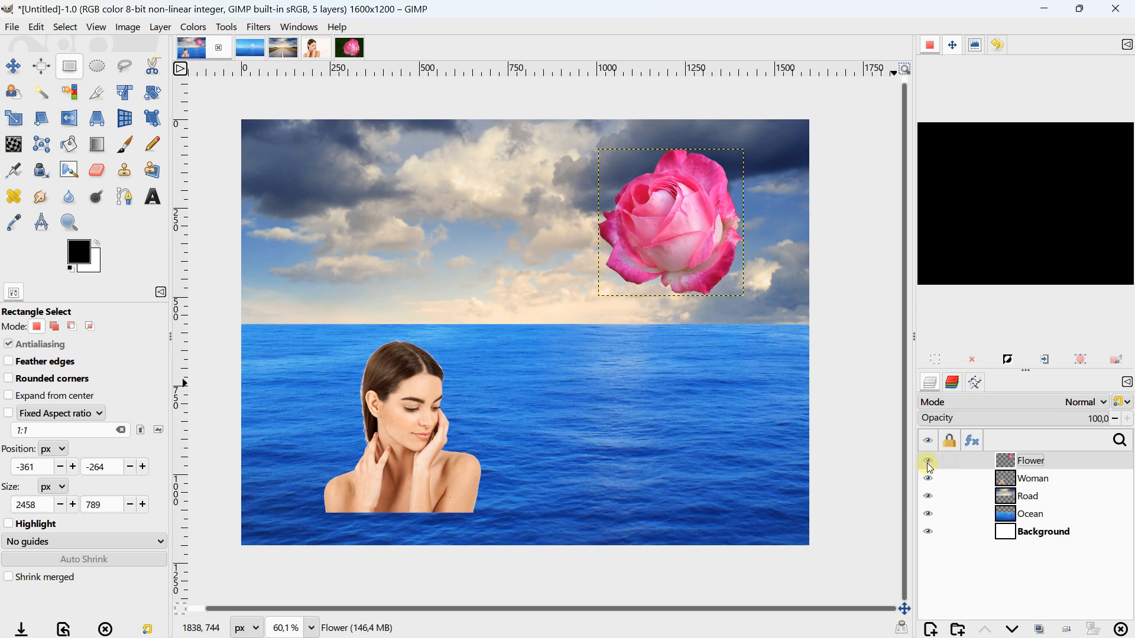
{"action": "left_click", "coordinate": [930, 498]}
{"action": "left_click", "coordinate": [931, 498]}
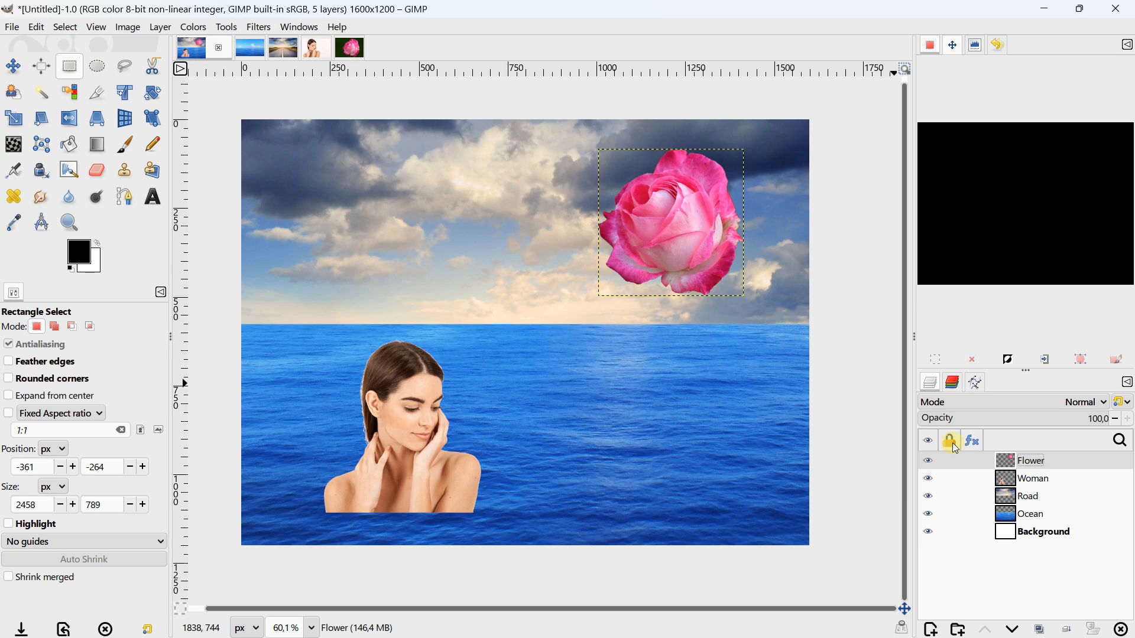
Step: Lock the position of the Ocean layer and hide the Flower layer
{"action": "left_click", "coordinate": [1007, 518], "text": "alt"}
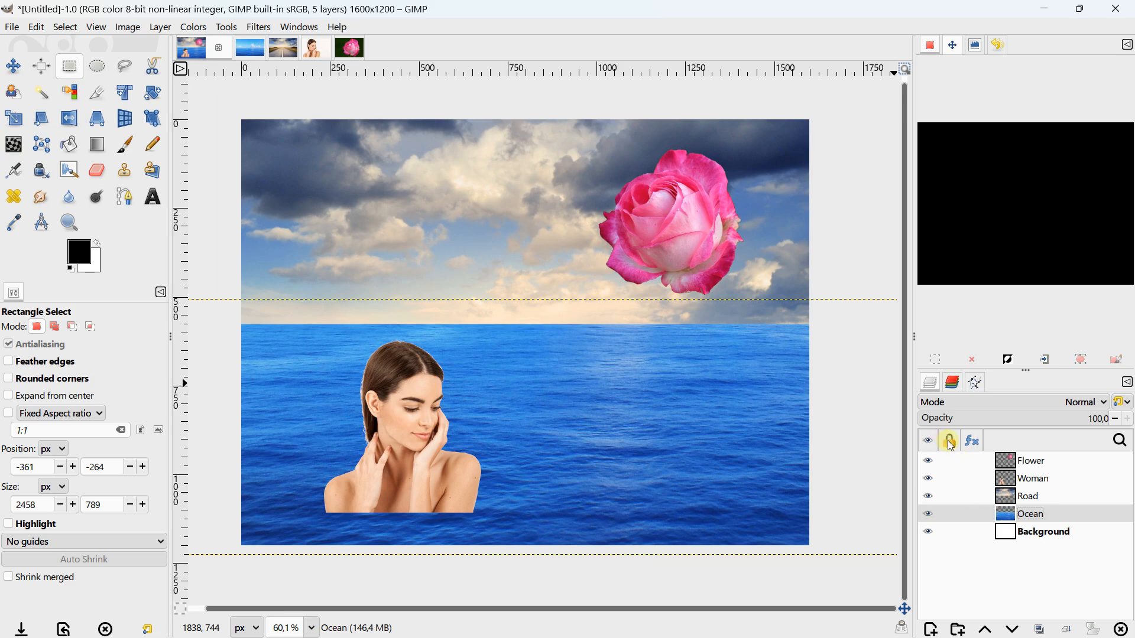
{"action": "left_click", "coordinate": [952, 514]}
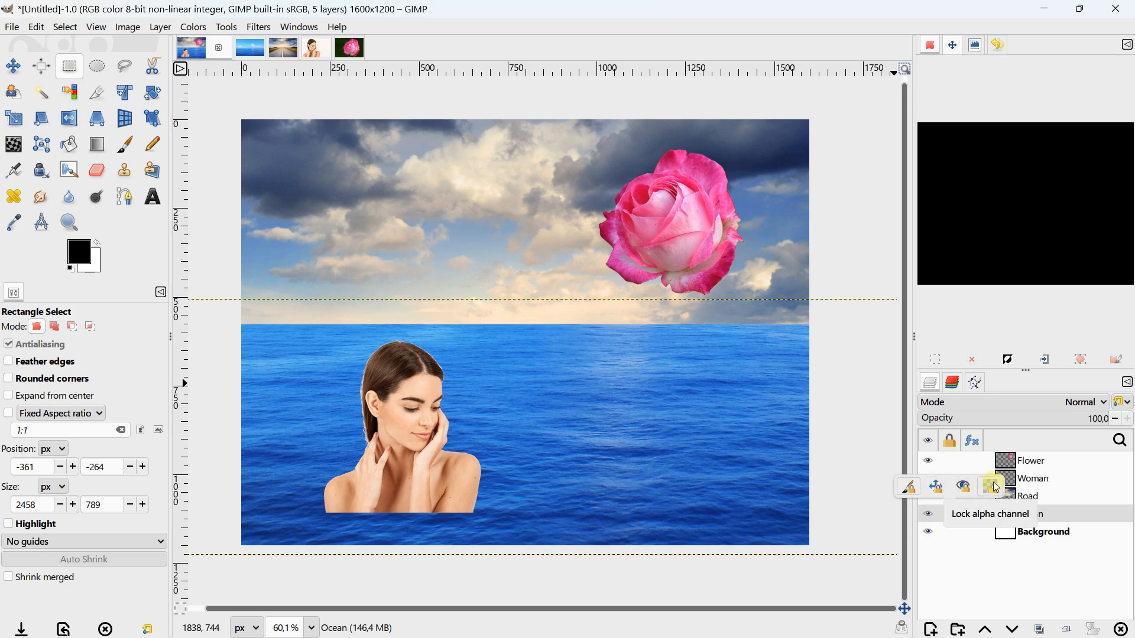
{"action": "left_click", "coordinate": [936, 488]}
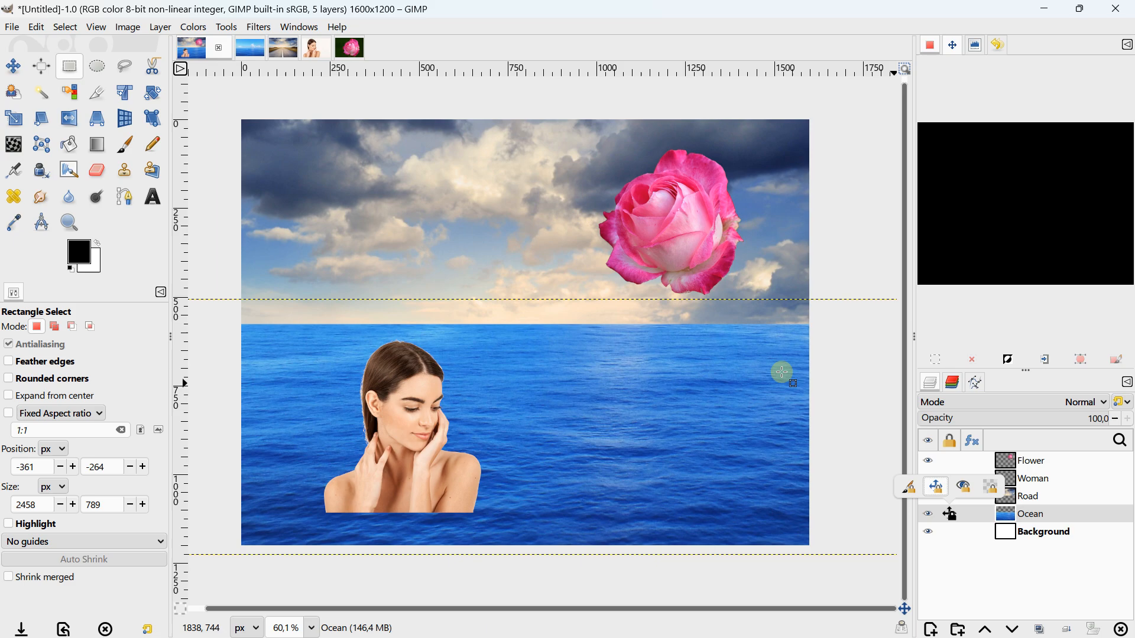
{"action": "left_click", "coordinate": [928, 460]}
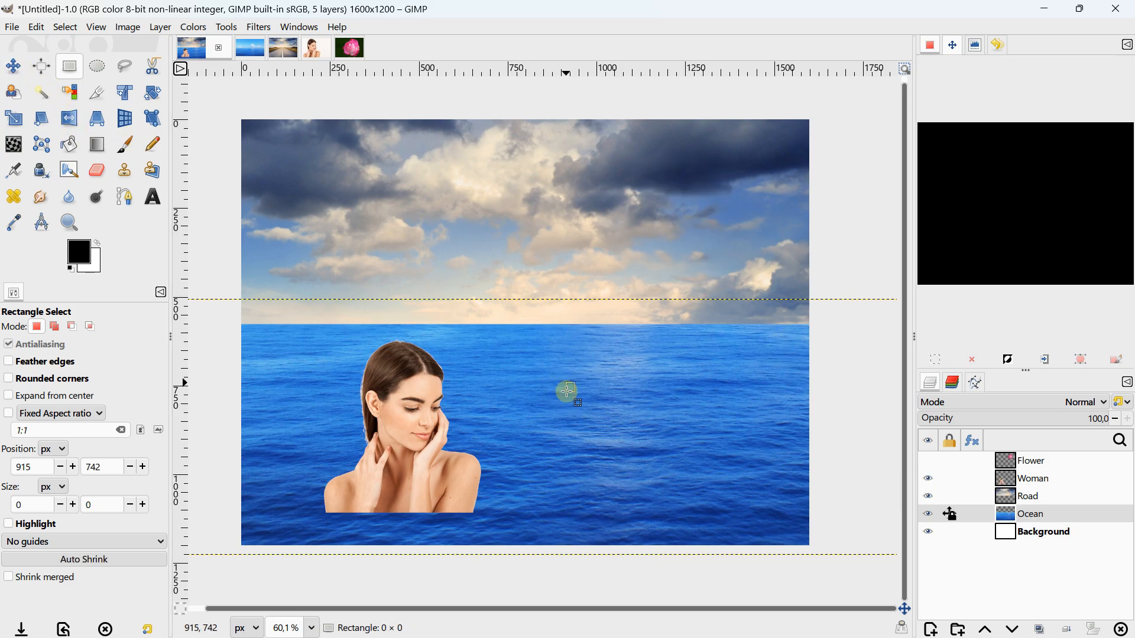
Step: Draw small rectangular selections on the water, the last about 82 × 95 pixels, and try to move the locked Ocean layer
{"action": "mouse_move", "coordinate": [566, 384]}
{"action": "left_mouse_down"}
{"action": "mouse_move", "coordinate": [603, 436]}
{"action": "mouse_move", "coordinate": [532, 360]}
{"action": "left_mouse_up"}
{"action": "mouse_move", "coordinate": [647, 418]}
{"action": "left_mouse_down"}
{"action": "mouse_move", "coordinate": [587, 385]}
{"action": "mouse_move", "coordinate": [625, 392]}
{"action": "left_mouse_up"}
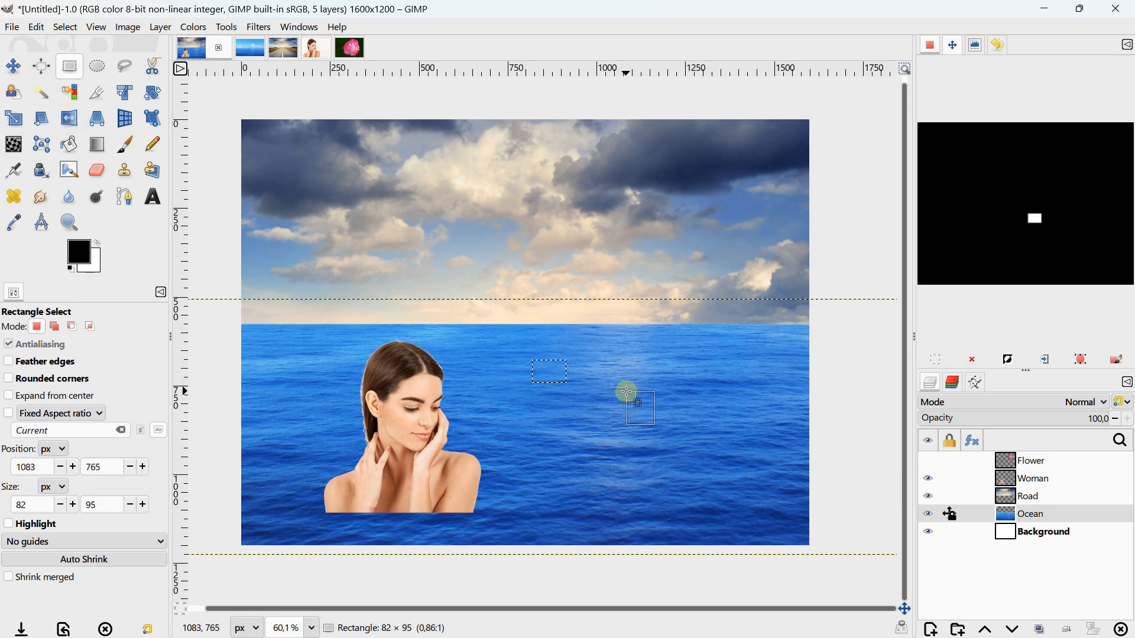
{"action": "left_click", "coordinate": [13, 68]}
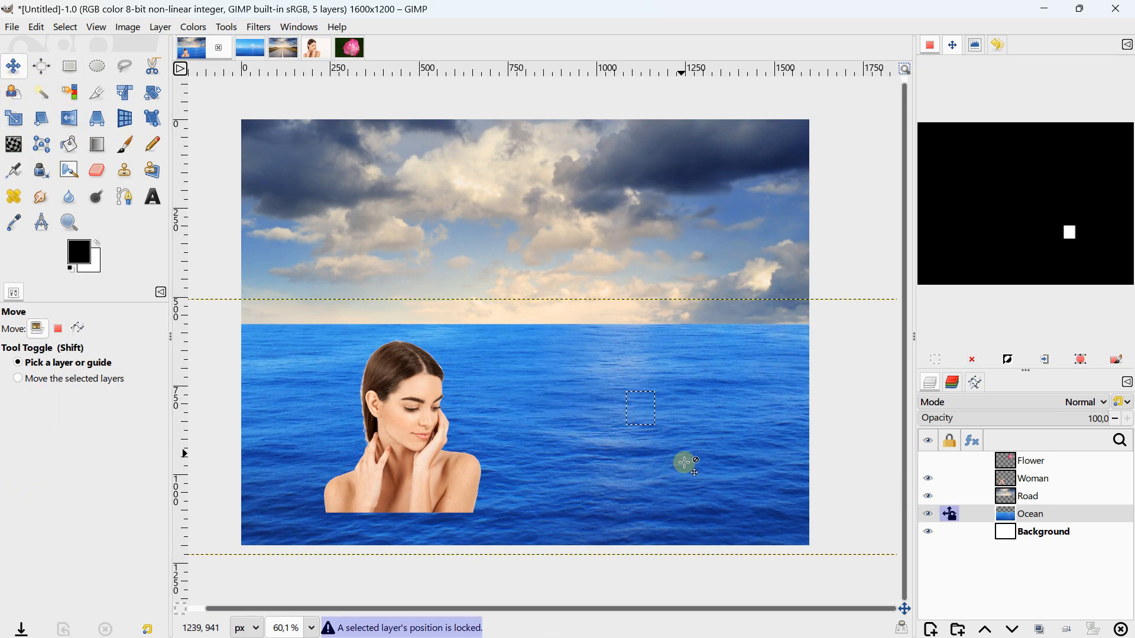
Step: Unlock the position of the Ocean layer and show the Flower layer again
{"action": "left_click", "coordinate": [956, 514]}
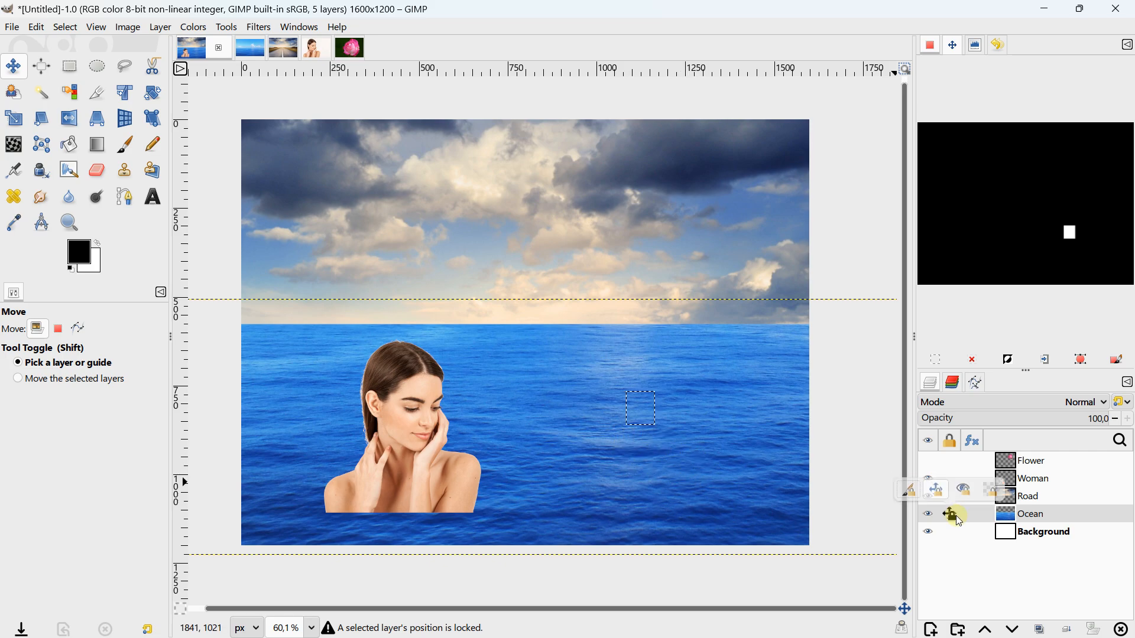
{"action": "left_click", "coordinate": [938, 496]}
{"action": "left_click", "coordinate": [915, 488]}
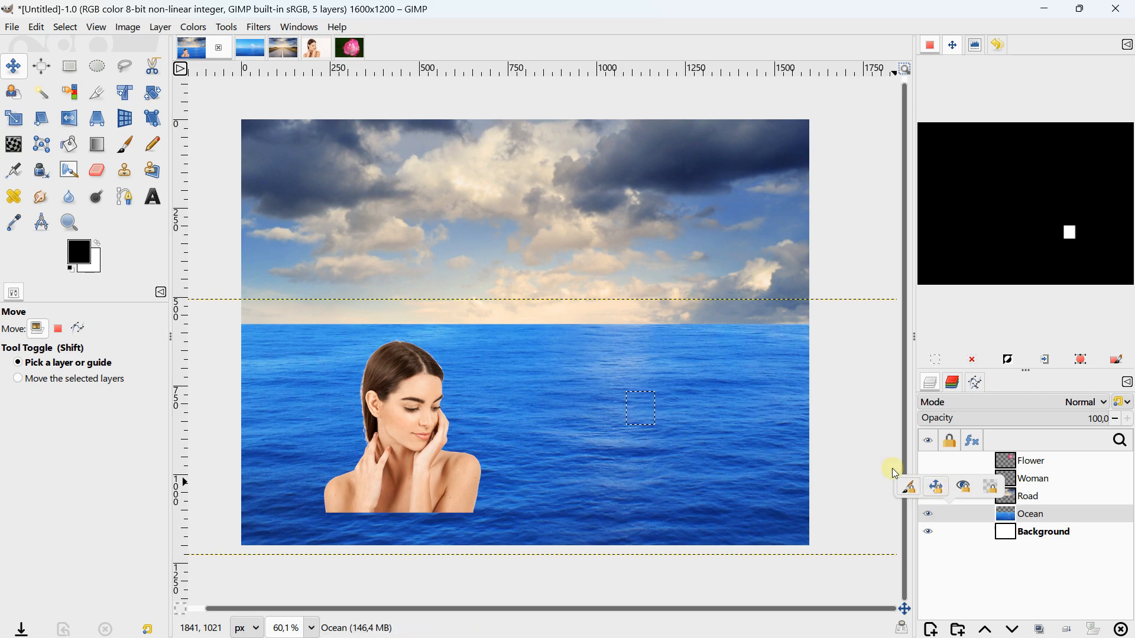
{"action": "left_click", "coordinate": [968, 360]}
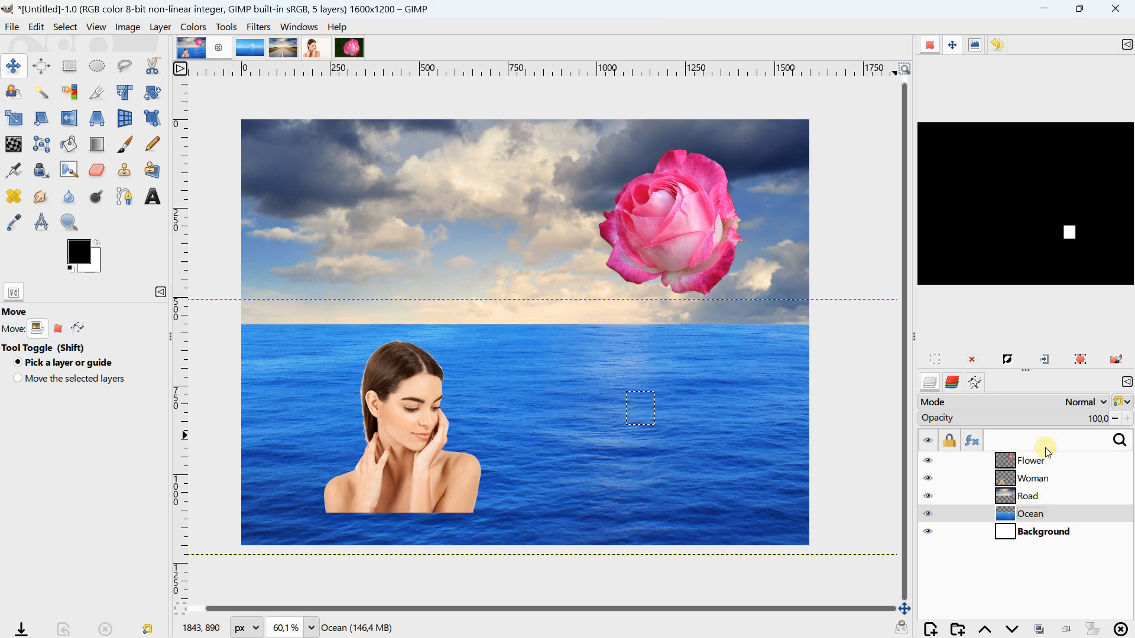
Step: Switch the active layer between Background, Ocean and Flower, end on the Woman layer, and choose the Rectangle Select tool
{"action": "left_click", "coordinate": [1004, 532]}
{"action": "left_click", "coordinate": [1004, 515]}
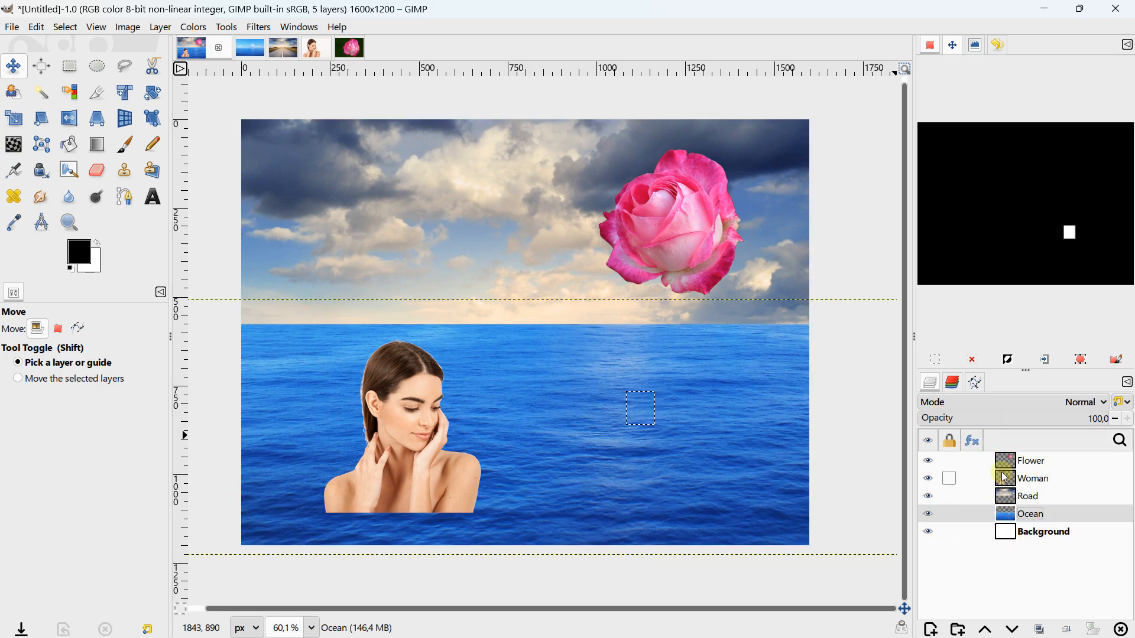
{"action": "left_click", "coordinate": [1003, 461]}
{"action": "left_click", "coordinate": [1005, 531]}
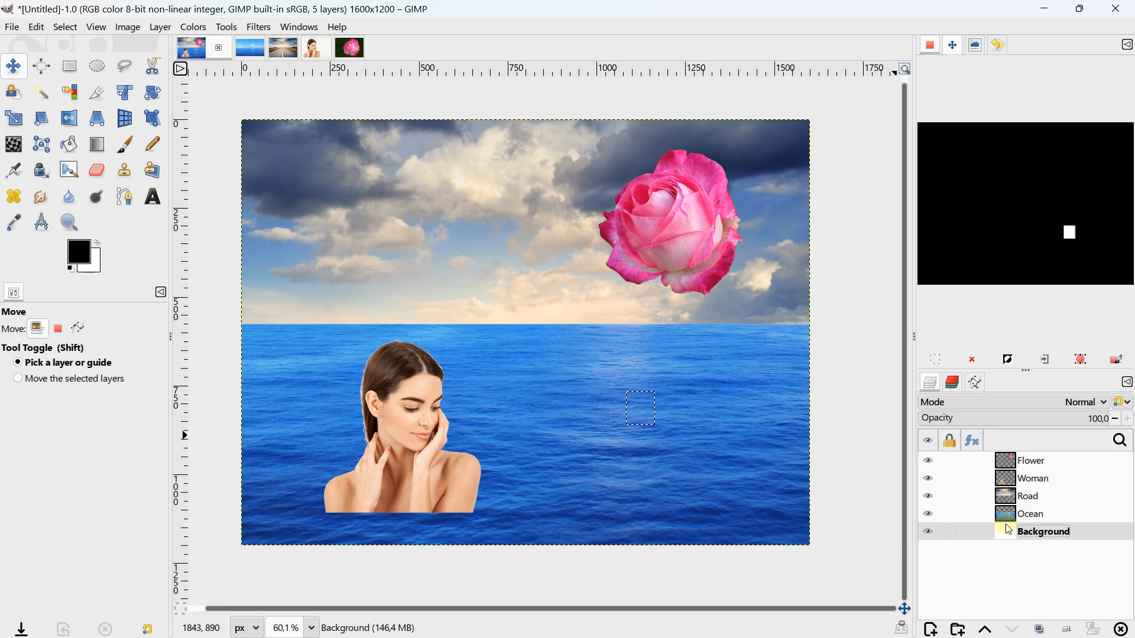
{"action": "left_click", "coordinate": [1008, 486]}
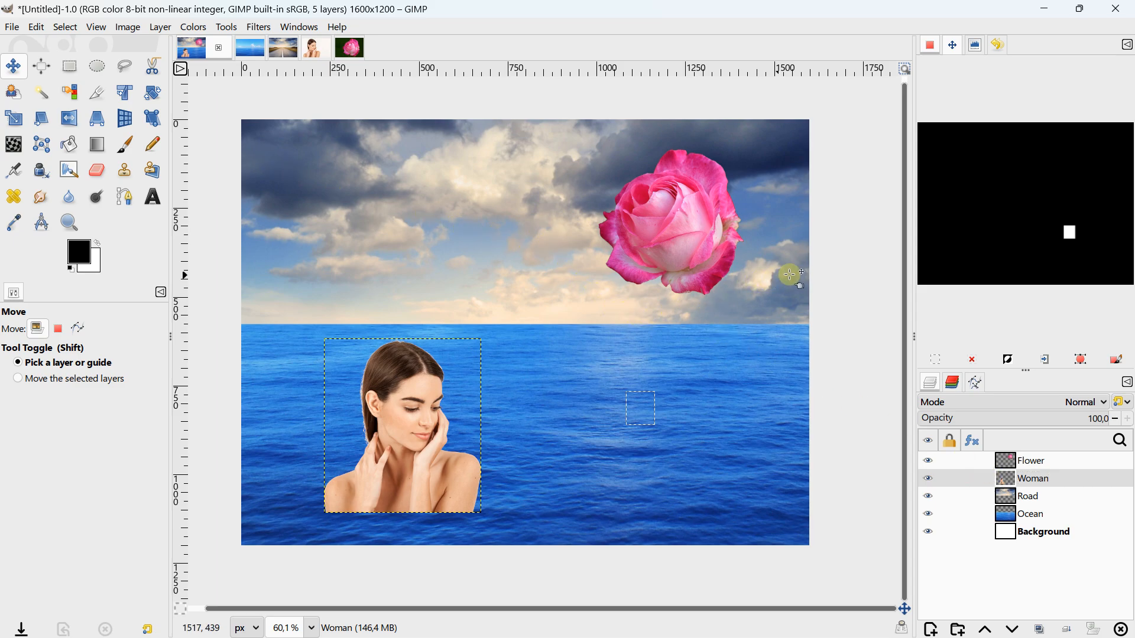
{"action": "left_click", "coordinate": [826, 257]}
{"action": "key", "text": "Page_Up"}
{"action": "left_click", "coordinate": [70, 65]}
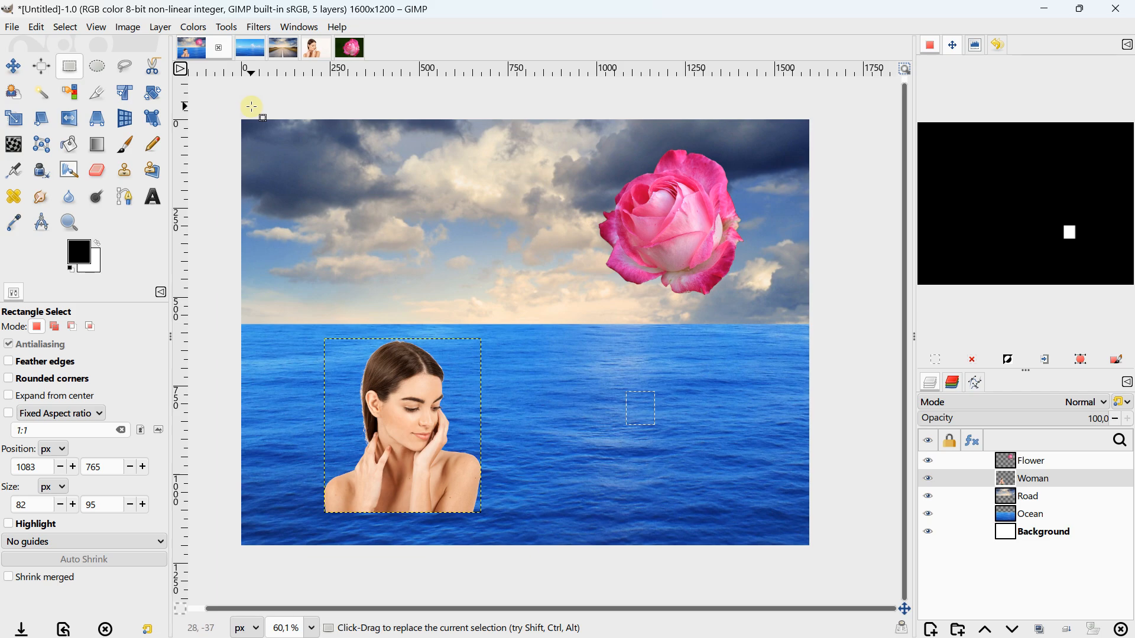
Step: Try the Screen and Overlay blend modes on the Woman layer
{"action": "scroll", "coordinate": [481, 253], "scroll_direction": "down", "scroll_amount": 1}
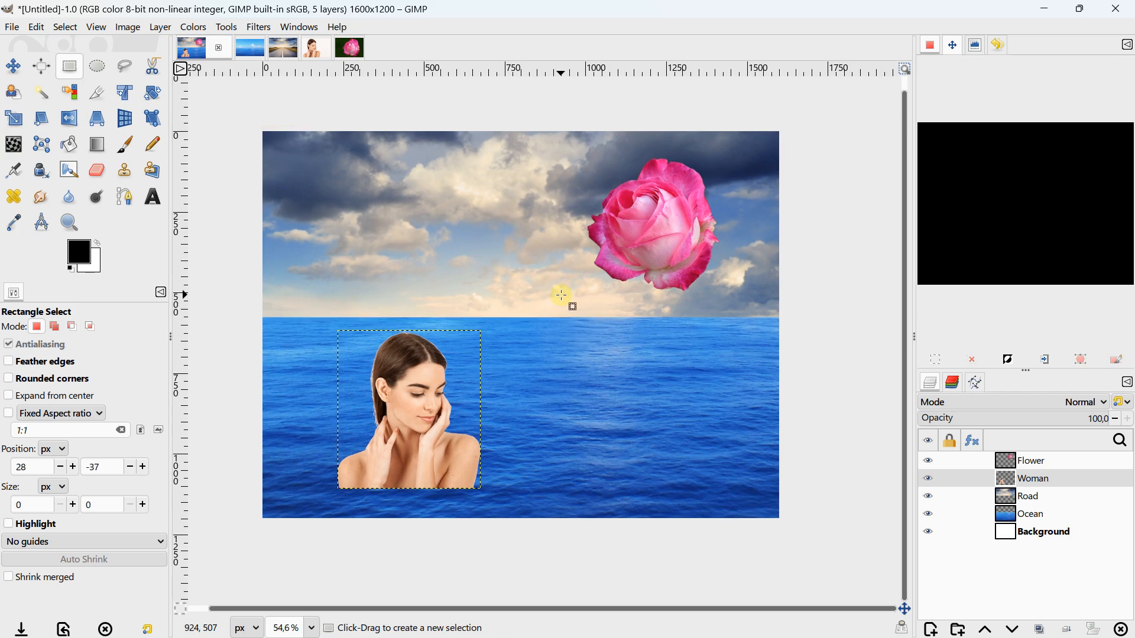
{"action": "left_click", "coordinate": [1037, 402]}
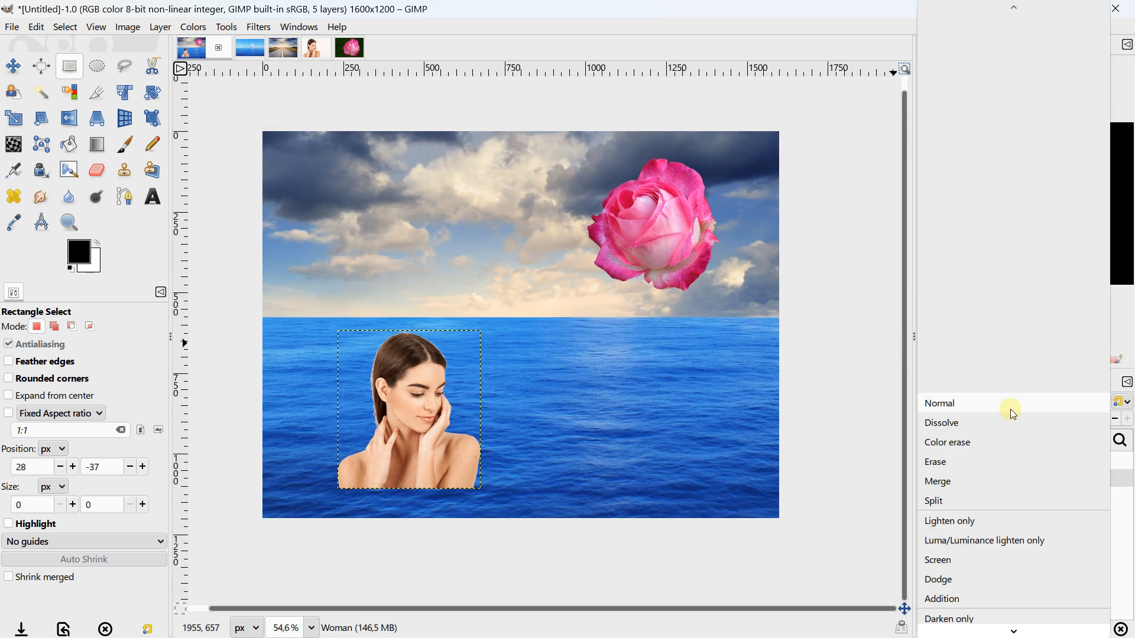
{"action": "scroll", "coordinate": [991, 419], "scroll_direction": "down", "scroll_amount": 4}
{"action": "left_click", "coordinate": [958, 431]}
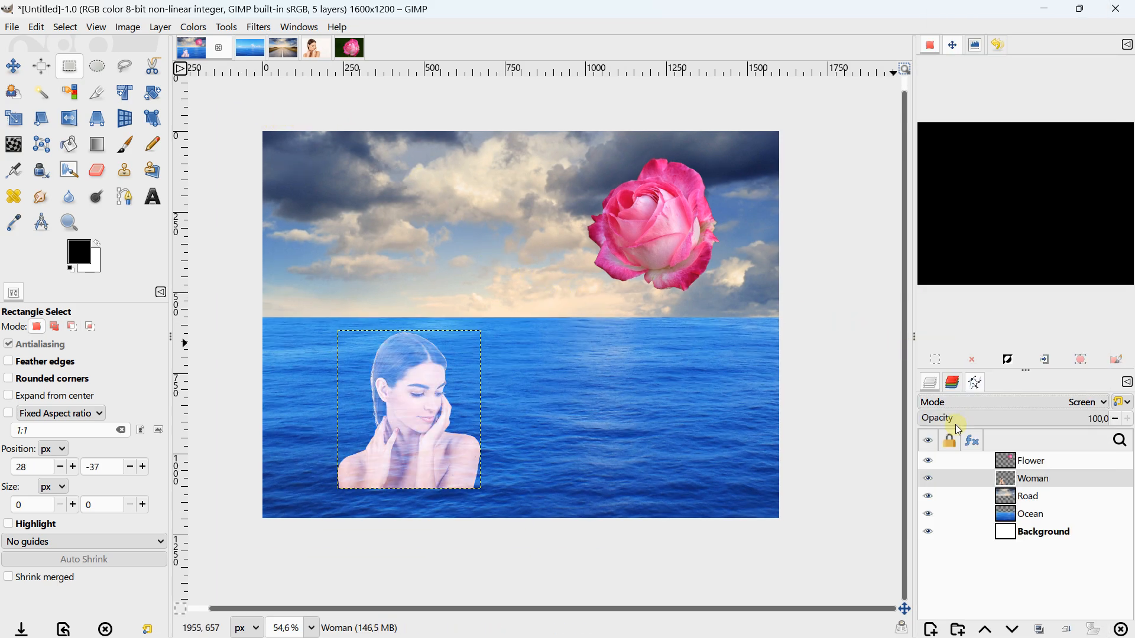
{"action": "left_click", "coordinate": [1006, 399]}
{"action": "scroll", "coordinate": [984, 416], "scroll_direction": "down", "scroll_amount": 3}
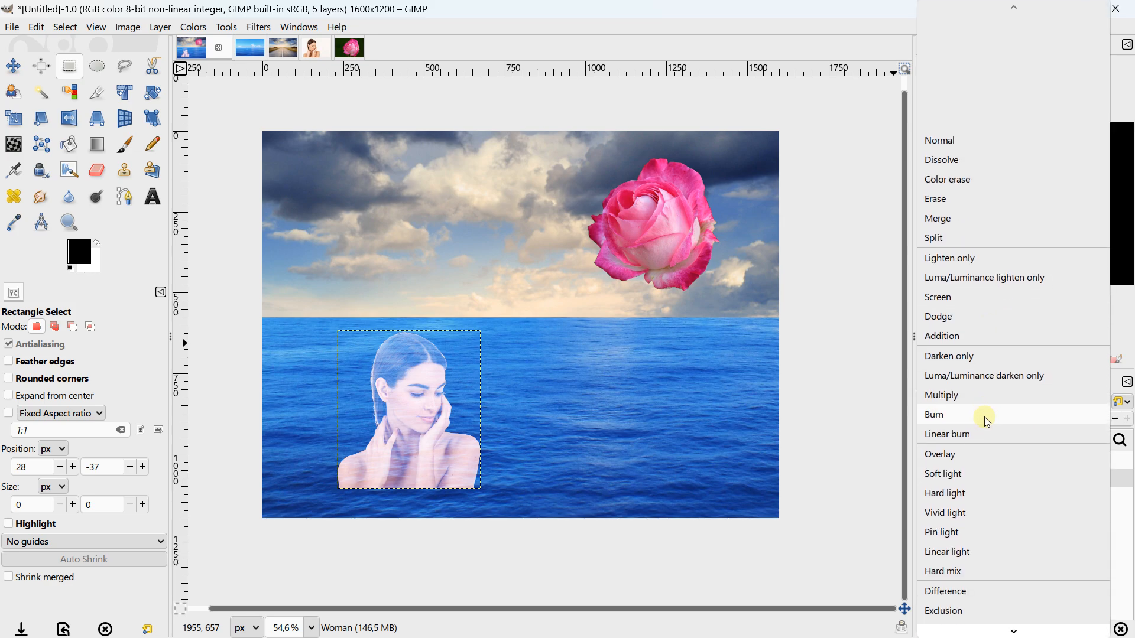
{"action": "left_click", "coordinate": [968, 460]}
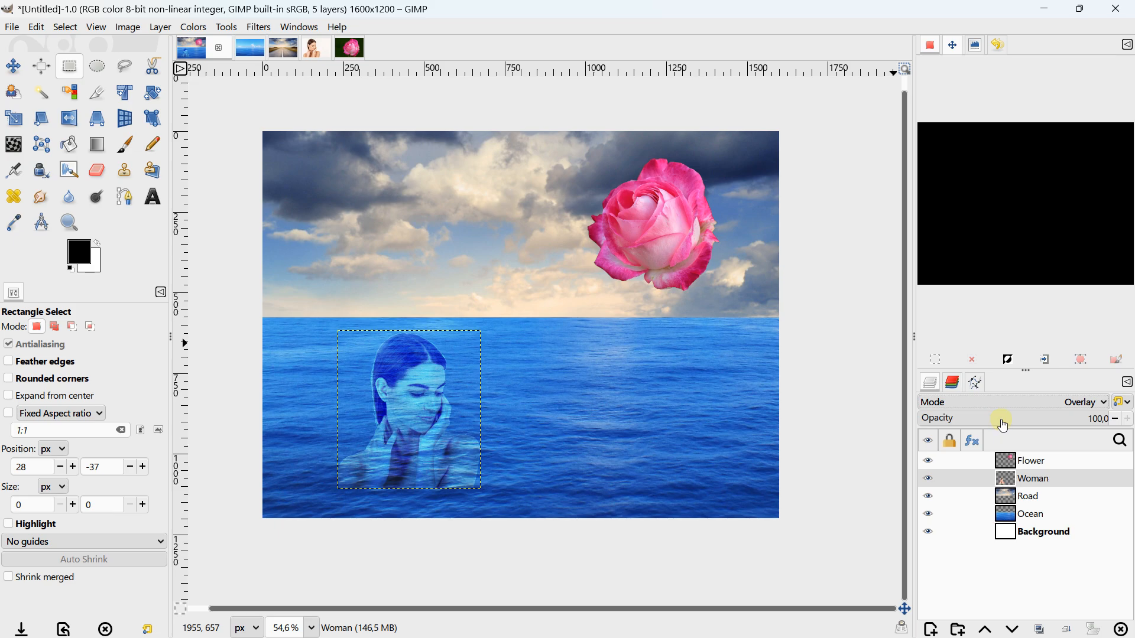
Step: Set the Woman layer's blend mode back to Normal and adjust its opacity, ending at 100
{"action": "left_click", "coordinate": [1020, 403]}
{"action": "scroll", "coordinate": [983, 342], "scroll_direction": "up", "scroll_amount": 2}
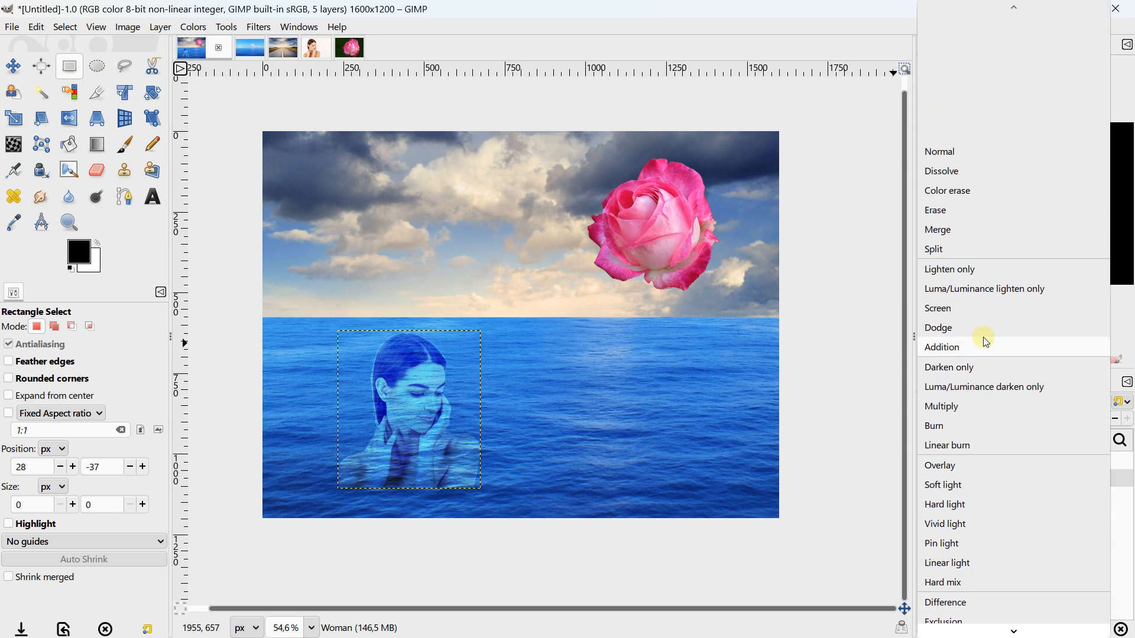
{"action": "left_click", "coordinate": [995, 200]}
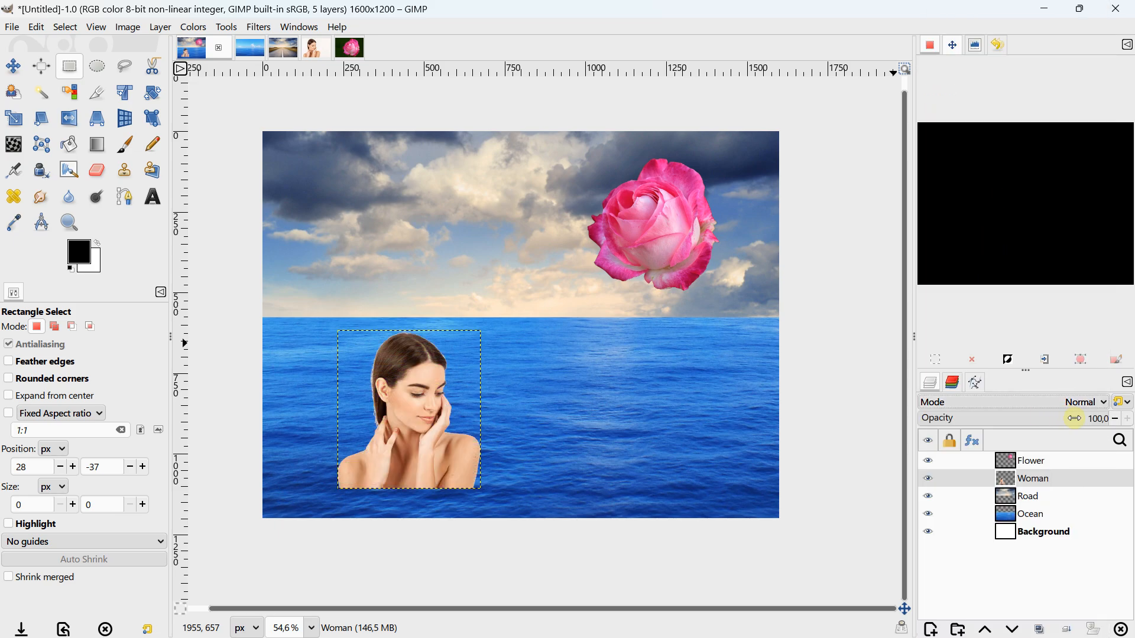
{"action": "left_click_drag", "start_coordinate": [1074, 418], "coordinate": [1105, 418]}
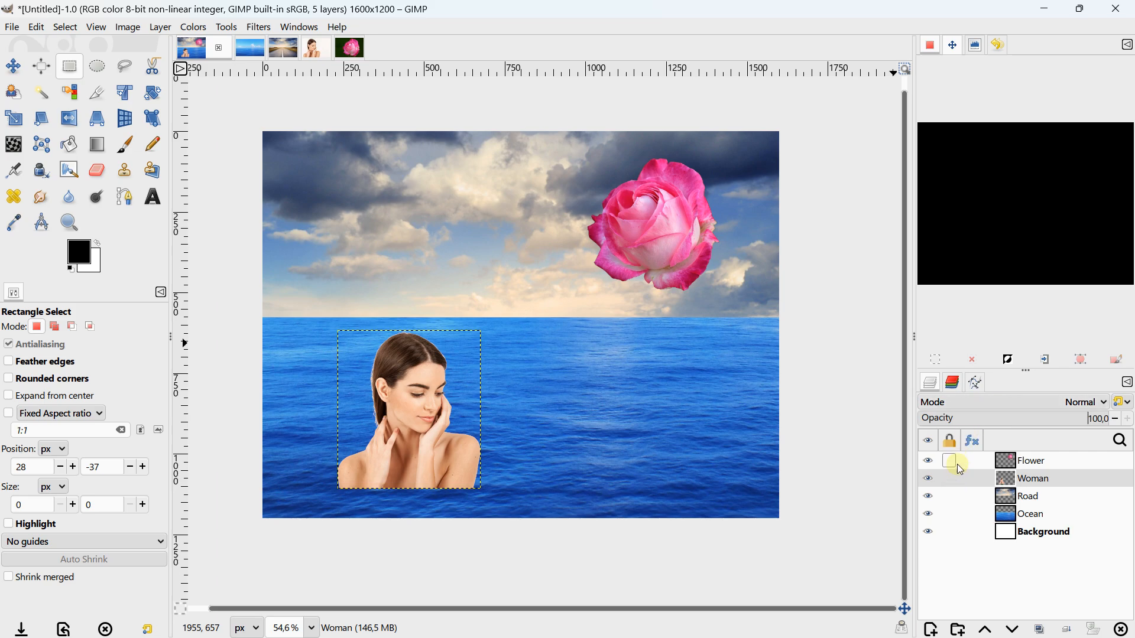
Step: Create a 1600 × 1200 layer named Rectangle directly above the Flower layer, filled with transparency
{"action": "left_click", "coordinate": [1011, 462]}
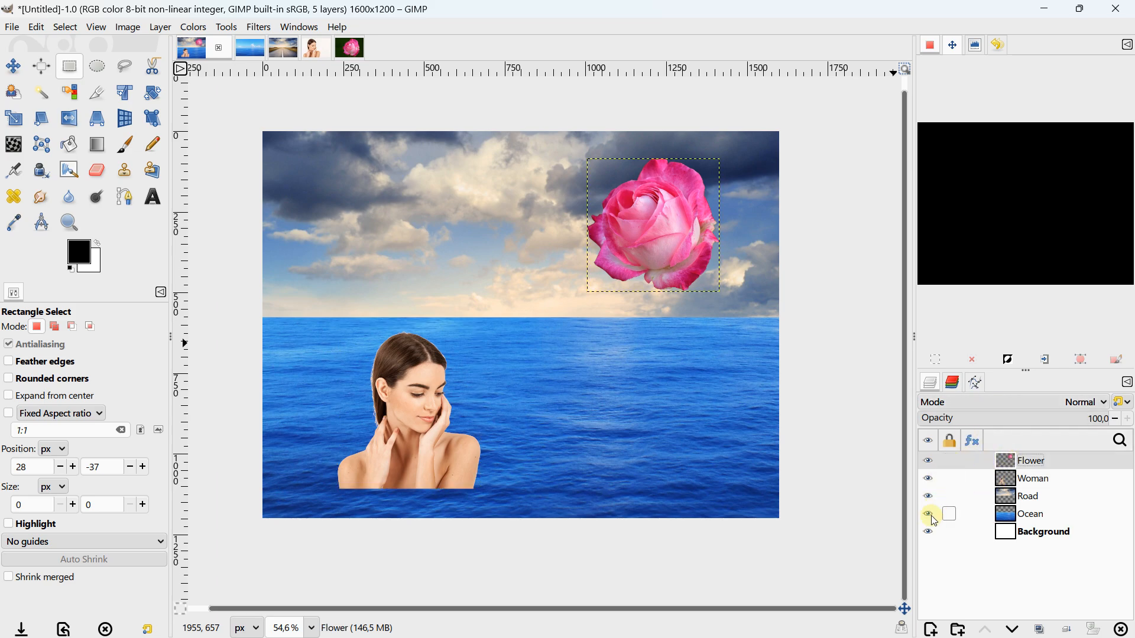
{"action": "left_click", "coordinate": [933, 630]}
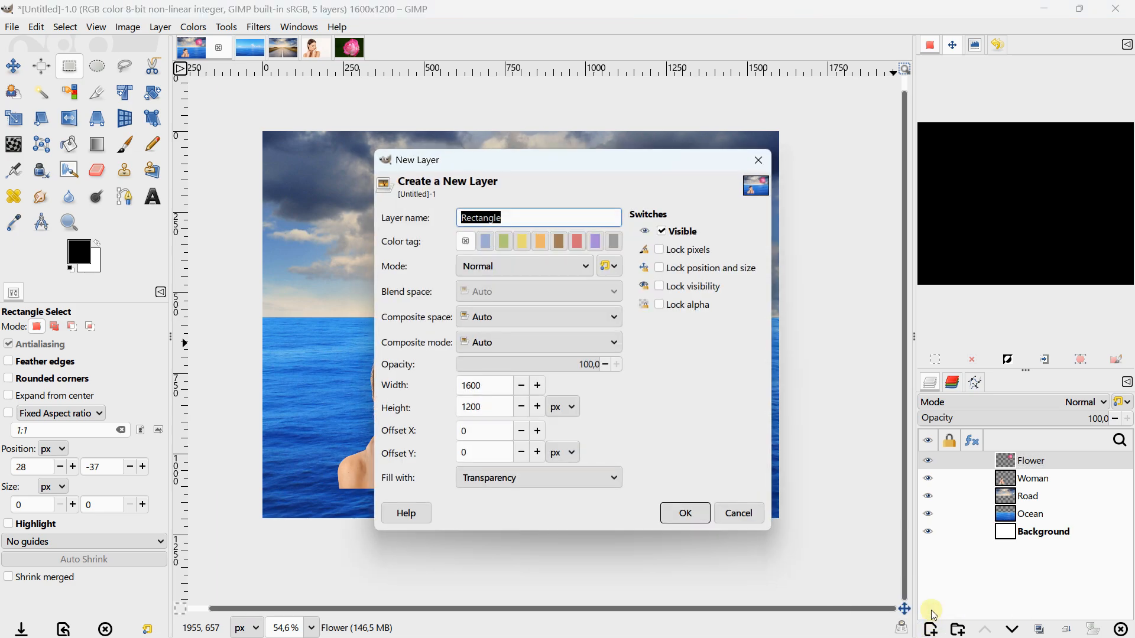
{"action": "left_click", "coordinate": [525, 221]}
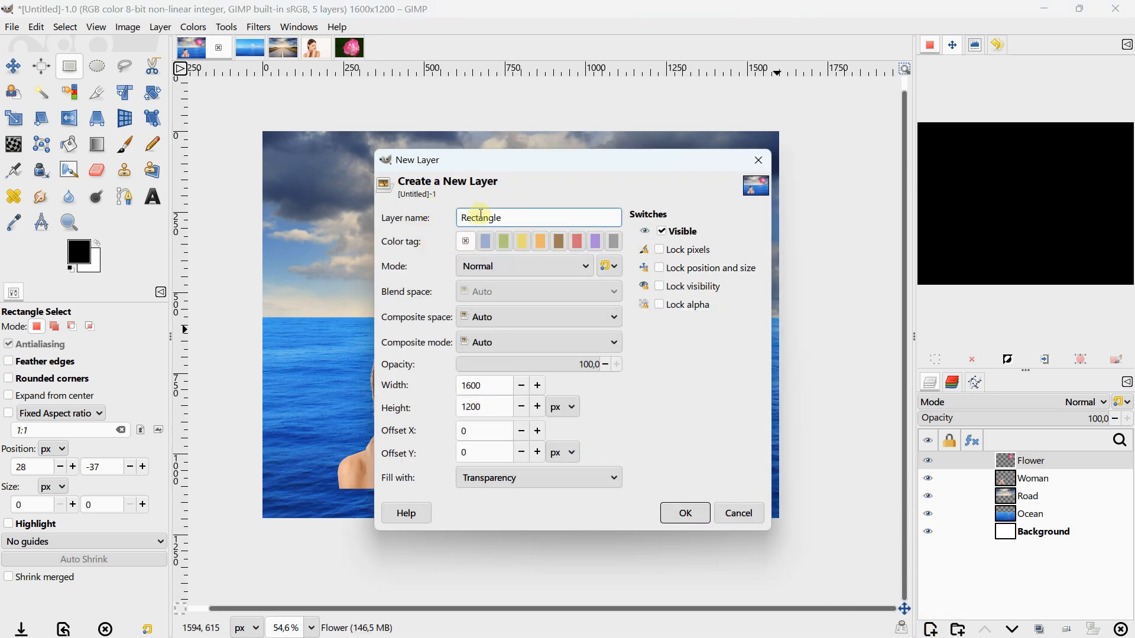
{"action": "left_click_drag", "start_coordinate": [520, 217], "coordinate": [427, 222]}
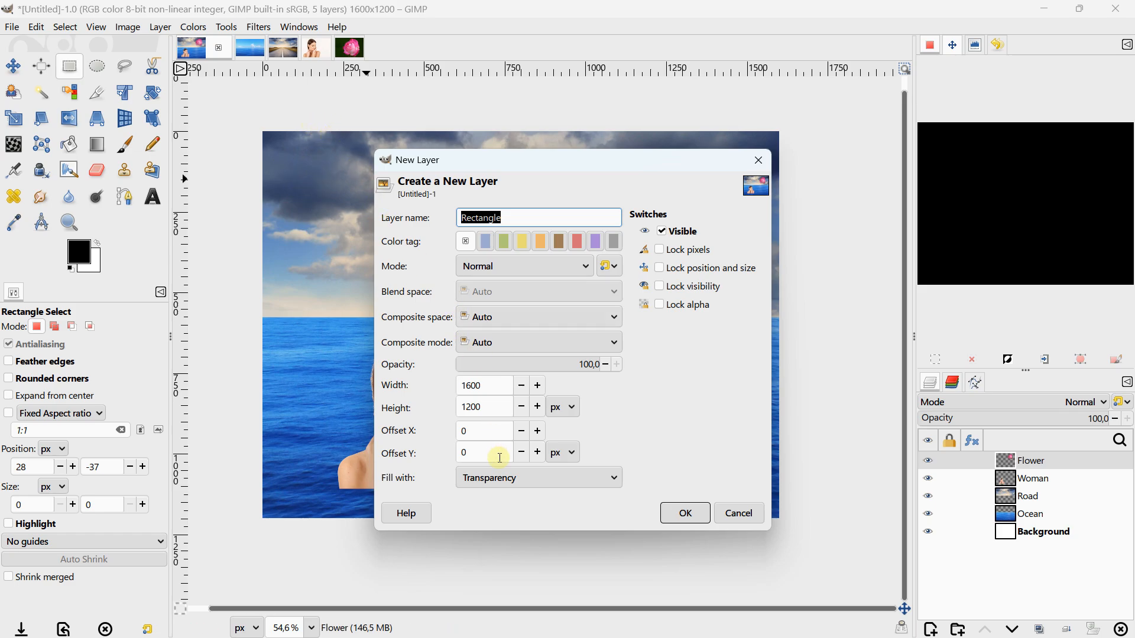
{"action": "left_click", "coordinate": [501, 478]}
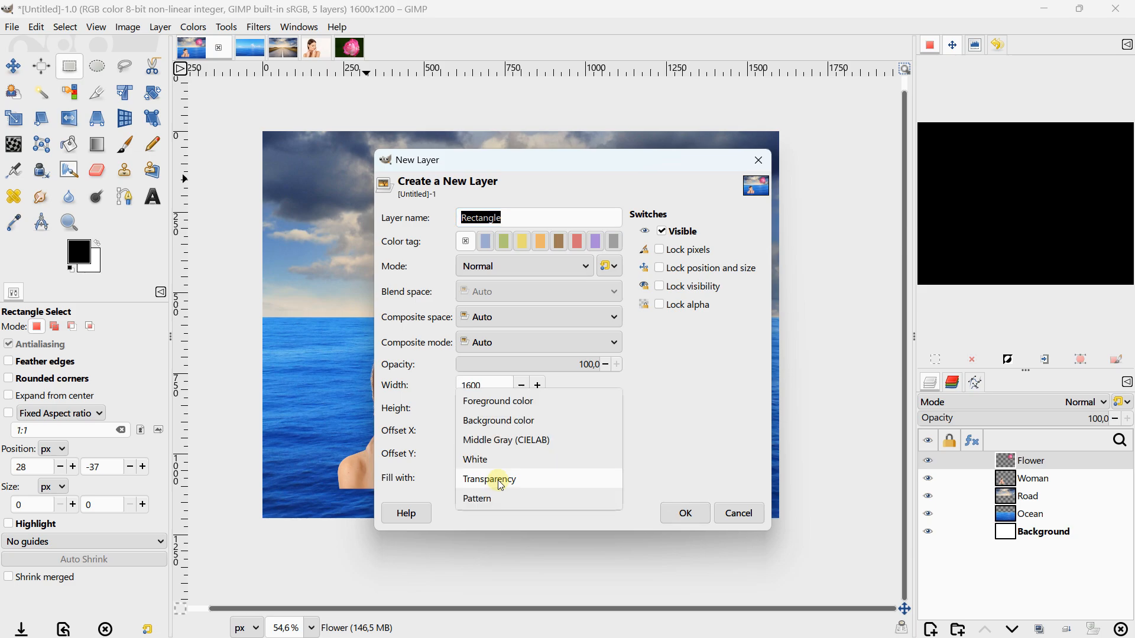
{"action": "left_click", "coordinate": [502, 480]}
{"action": "left_click", "coordinate": [502, 479]}
{"action": "left_click", "coordinate": [500, 480]}
{"action": "left_click", "coordinate": [500, 480]}
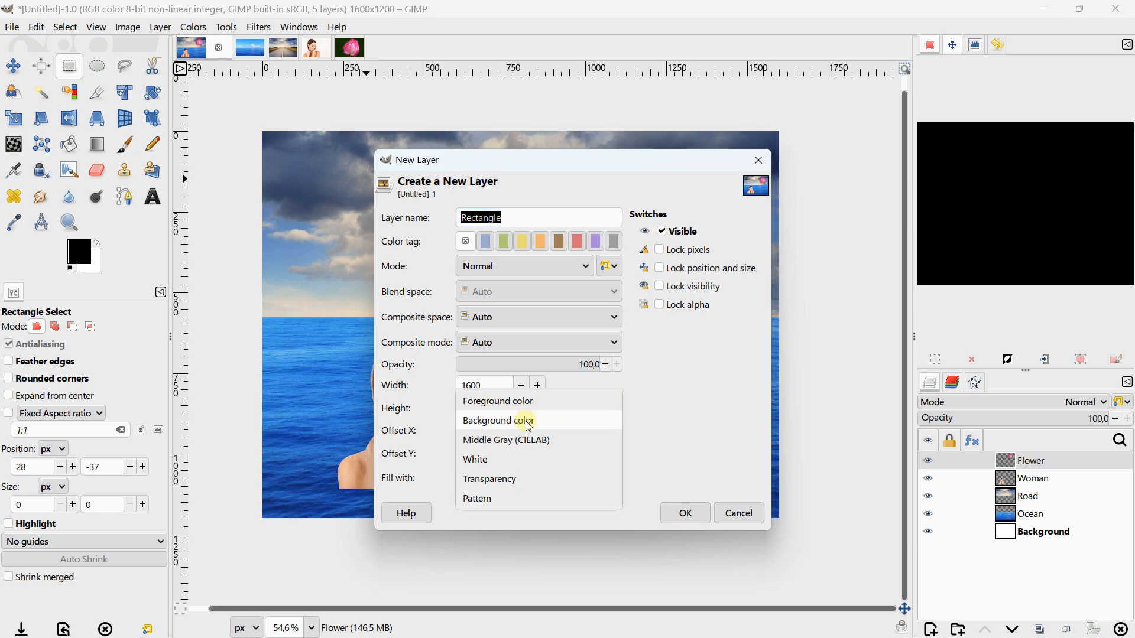
{"action": "left_click", "coordinate": [520, 479]}
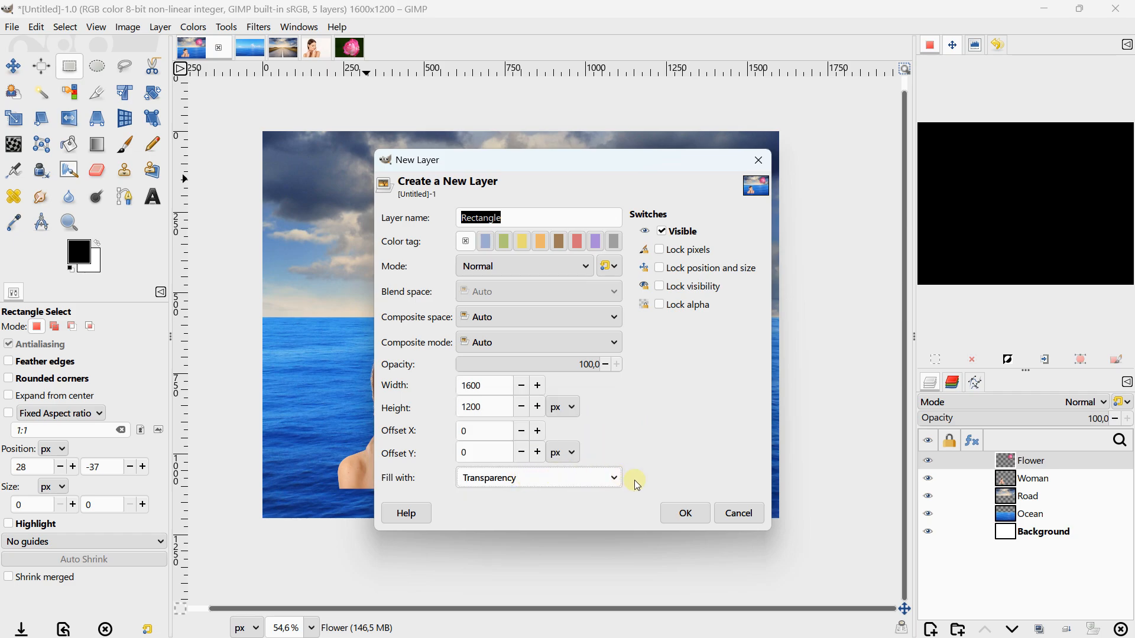
{"action": "left_click", "coordinate": [687, 514]}
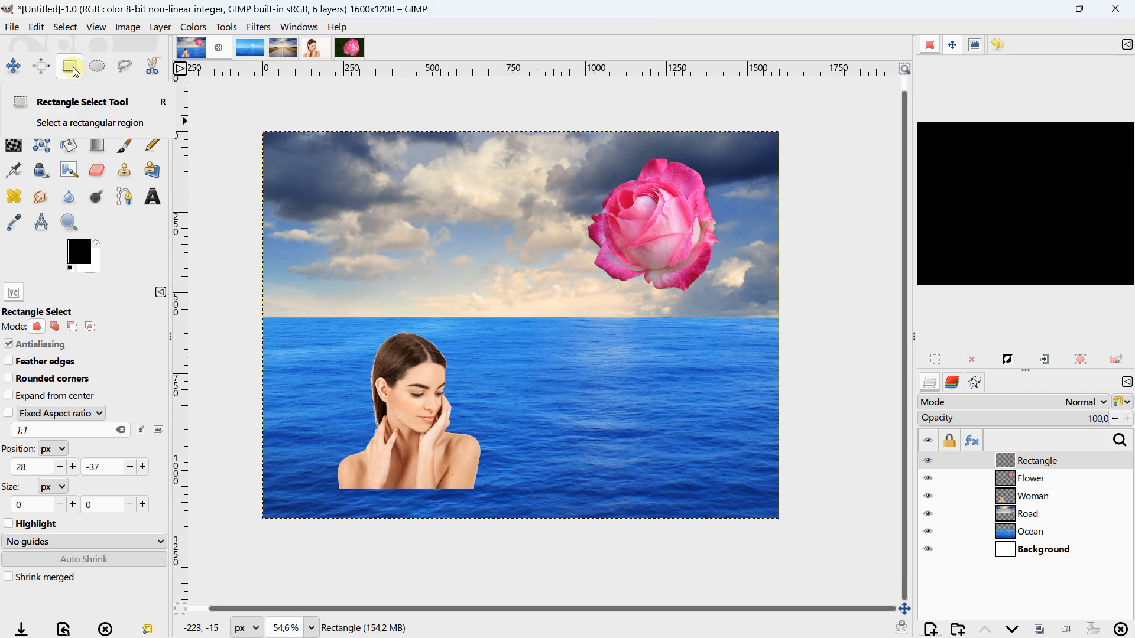
Step: Draw a rectangular selection about 622 × 260 pixels in the sky beside the flower, keeping the Rectangle layer active
{"action": "left_click_drag", "start_coordinate": [326, 185], "coordinate": [527, 268]}
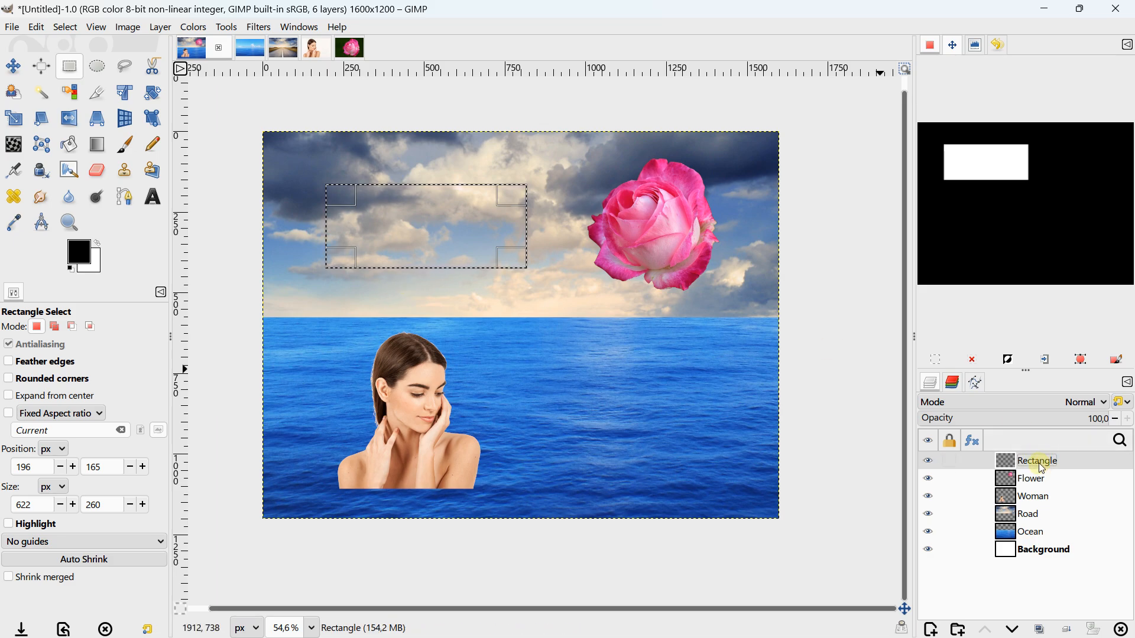
{"action": "left_click", "coordinate": [1066, 479]}
{"action": "left_click", "coordinate": [1058, 465]}
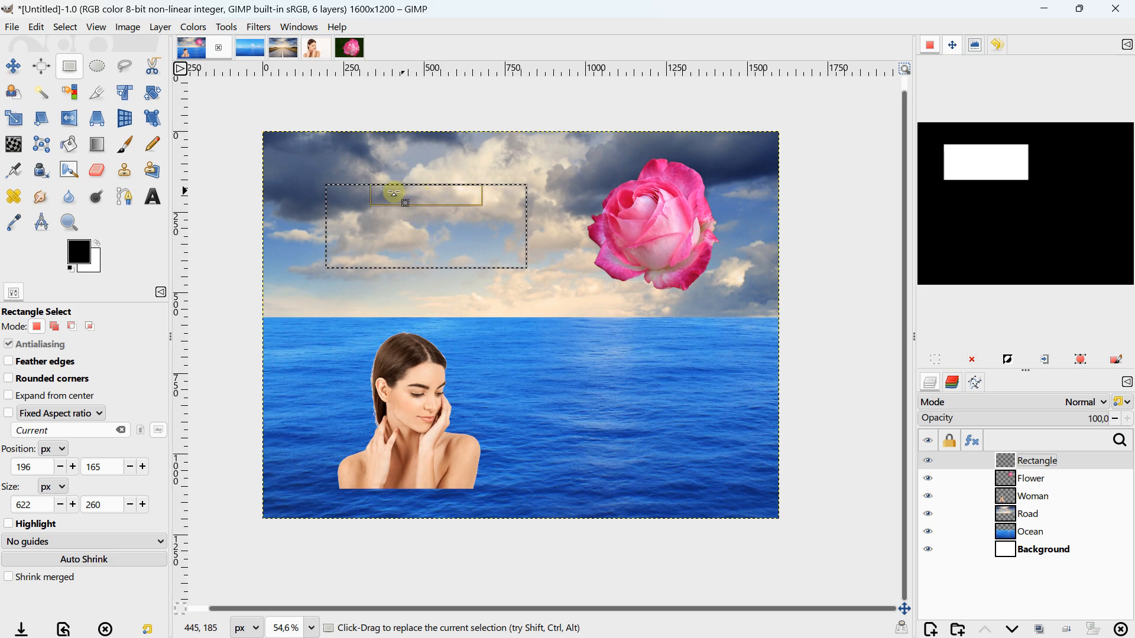
Step: Fill the rectangular selection with red ff0000 using Bucket Fill and clear the selection
{"action": "left_click", "coordinate": [68, 148]}
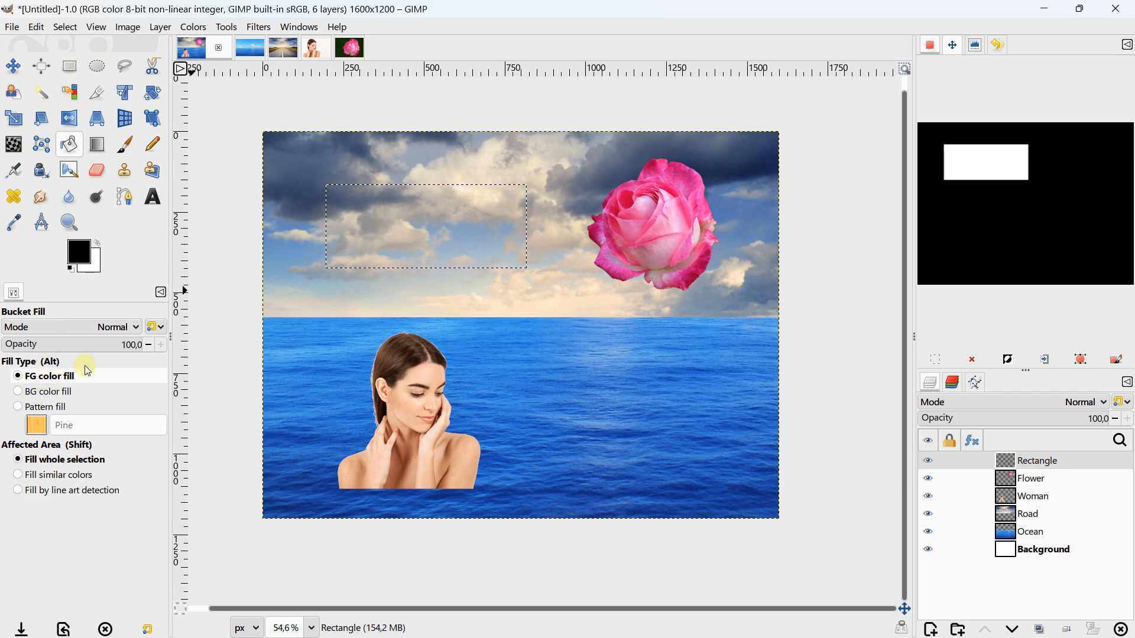
{"action": "left_click", "coordinate": [75, 247]}
{"action": "left_click_drag", "start_coordinate": [482, 239], "coordinate": [565, 190]}
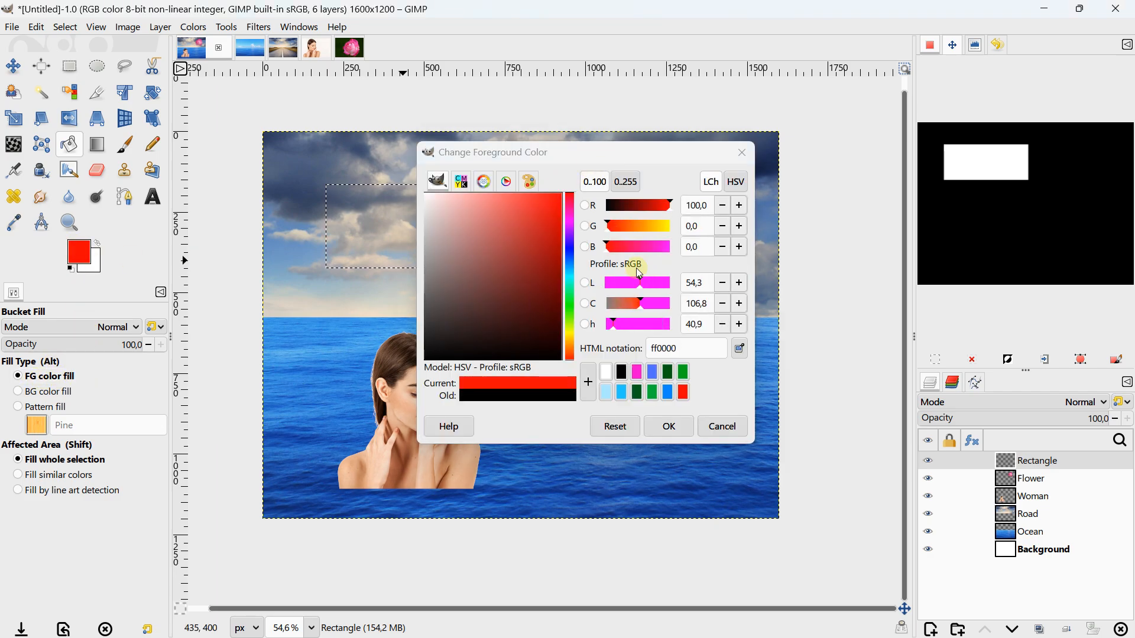
{"action": "left_click", "coordinate": [668, 426]}
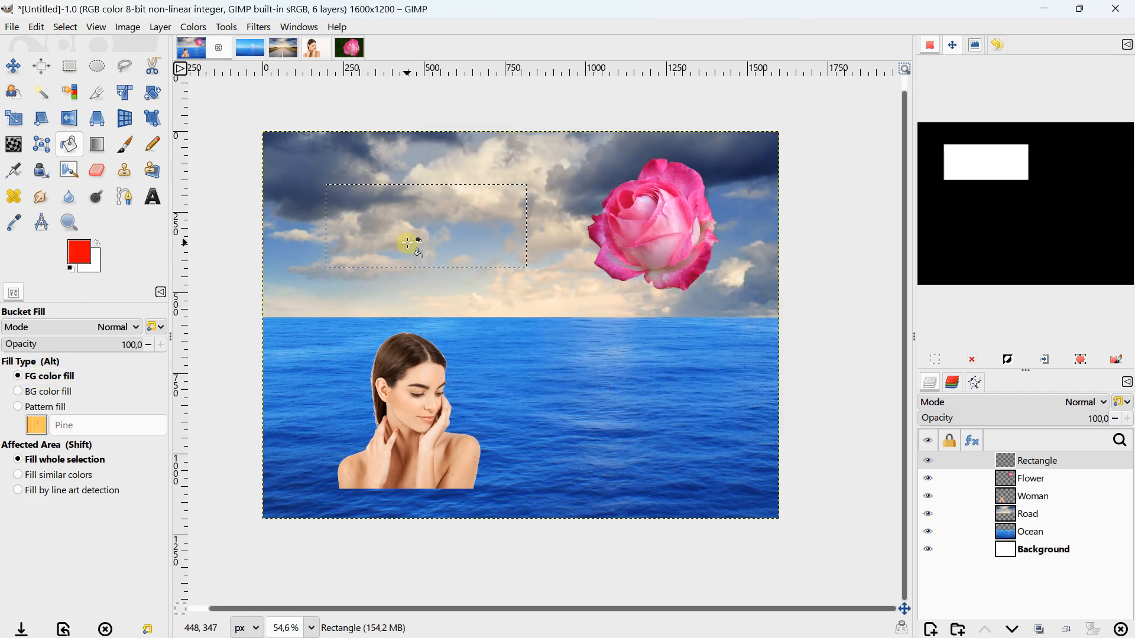
{"action": "left_click", "coordinate": [378, 226]}
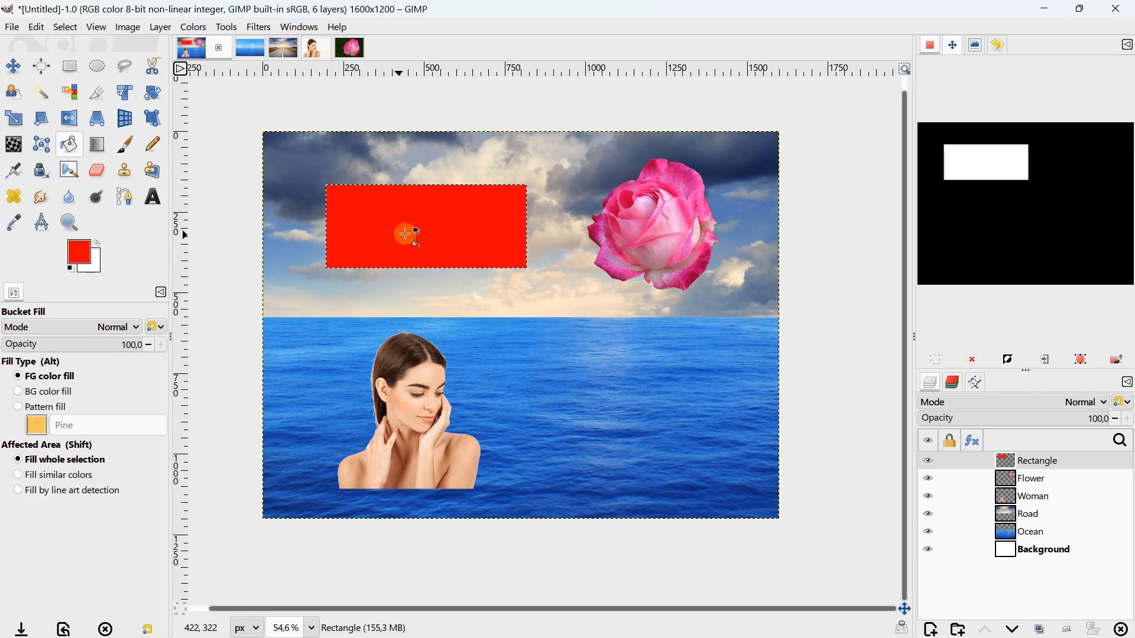
{"action": "left_click", "coordinate": [972, 358]}
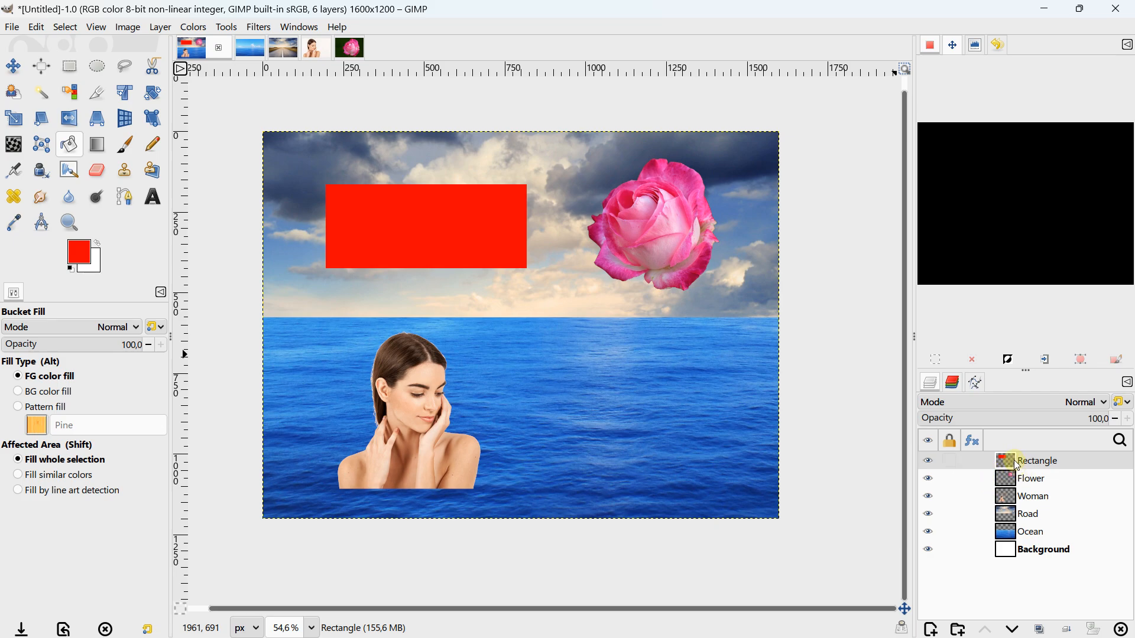
Step: Create a 1600 × 1200 layer above the Rectangle layer, filled with the foreground color set to blue 3400ff
{"action": "left_click", "coordinate": [932, 631]}
{"action": "left_click", "coordinate": [486, 479]}
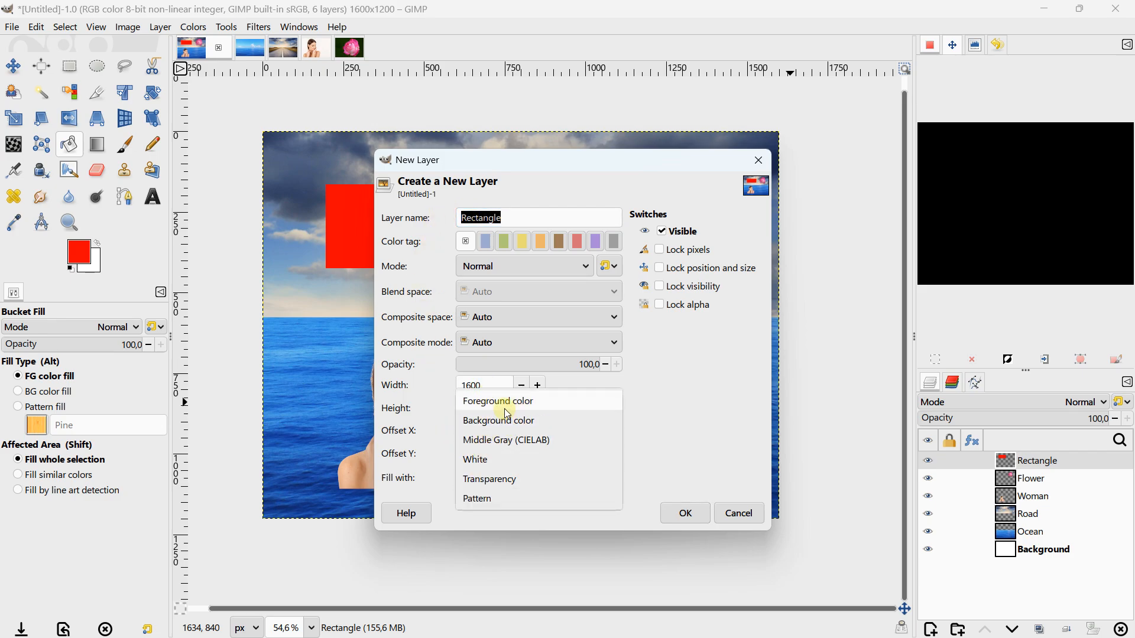
{"action": "left_click", "coordinate": [86, 256]}
{"action": "left_click", "coordinate": [85, 256]}
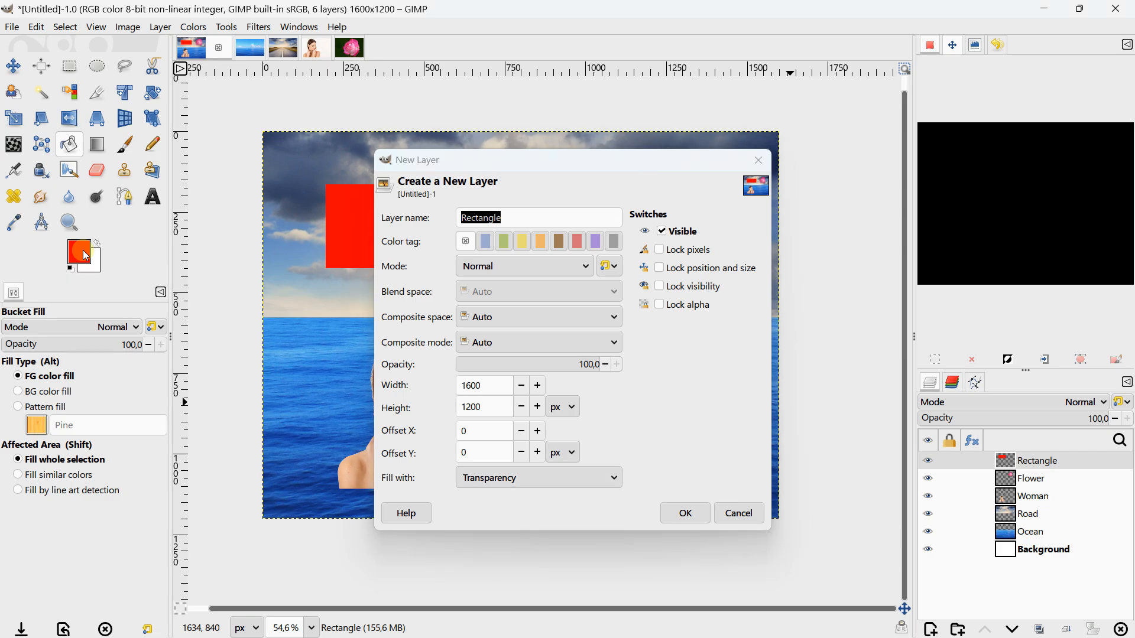
{"action": "left_click", "coordinate": [570, 243]}
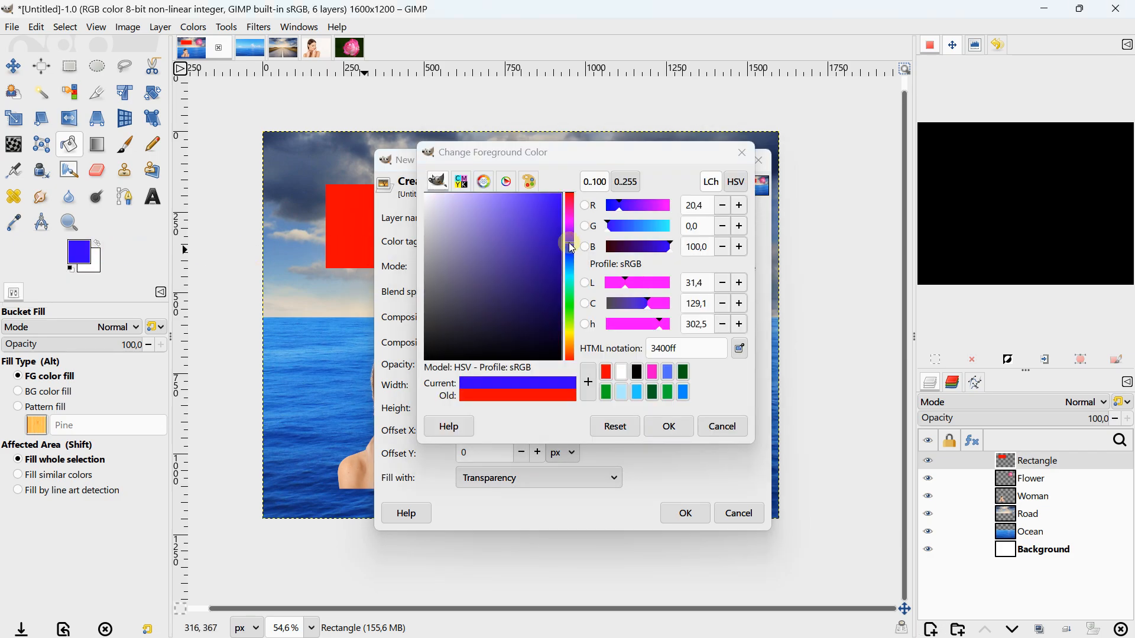
{"action": "left_click", "coordinate": [669, 426]}
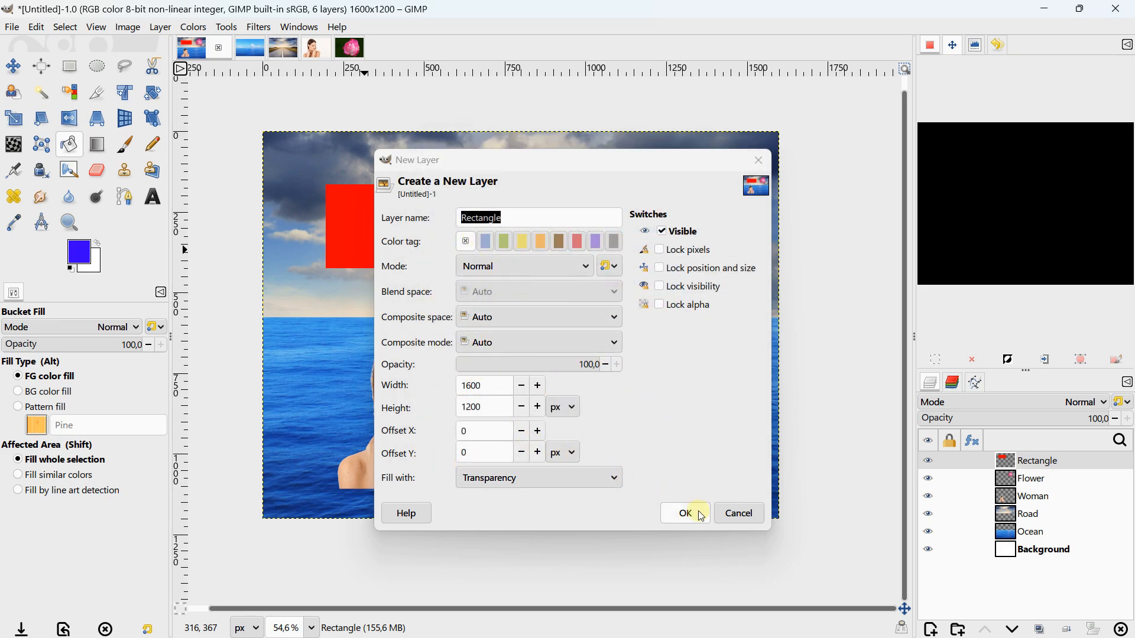
{"action": "left_click", "coordinate": [534, 477]}
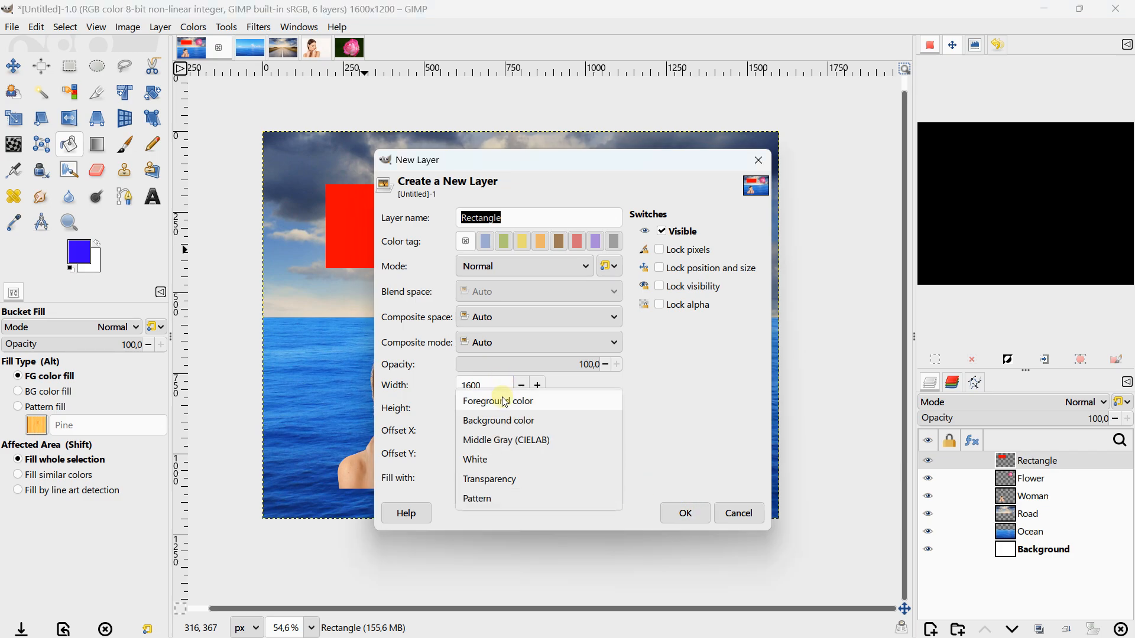
{"action": "left_click", "coordinate": [521, 399]}
{"action": "left_click", "coordinate": [685, 512]}
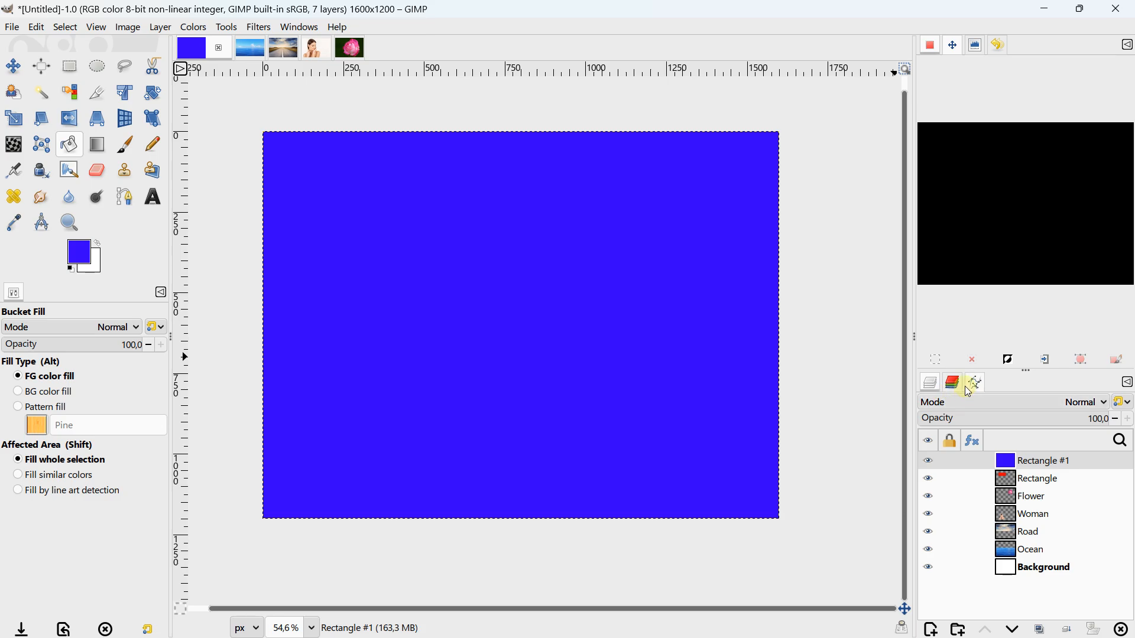
Step: Rename the solid blue layer to Shape
{"action": "double_click", "coordinate": [1043, 457]}
{"action": "key", "text": "BackSpace"}
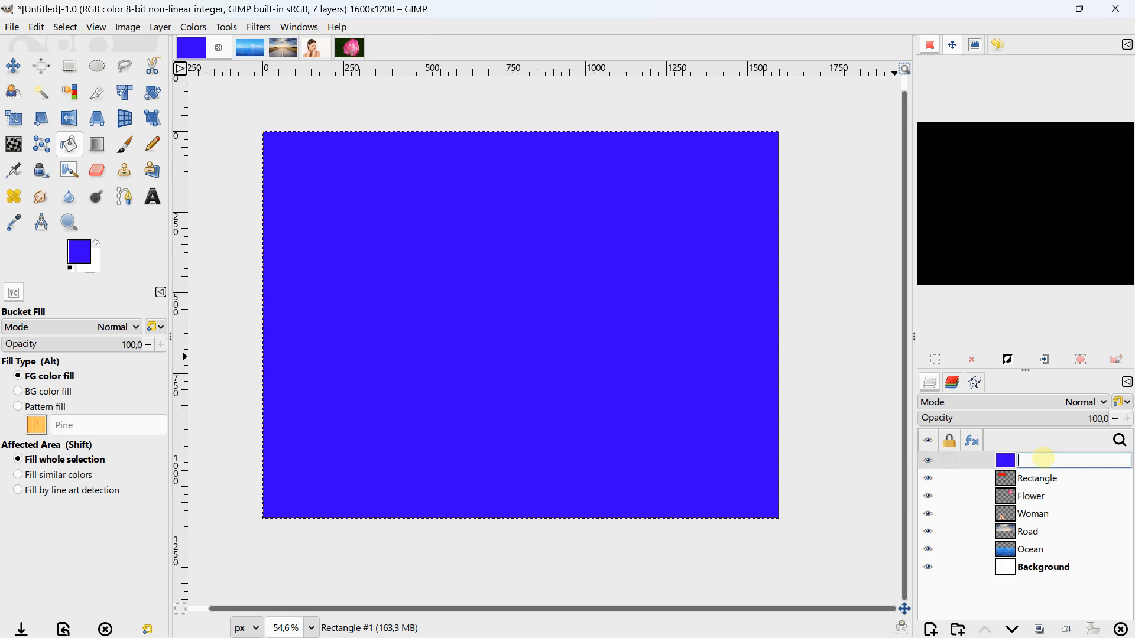
{"action": "key", "text": "Caps_Lock"}
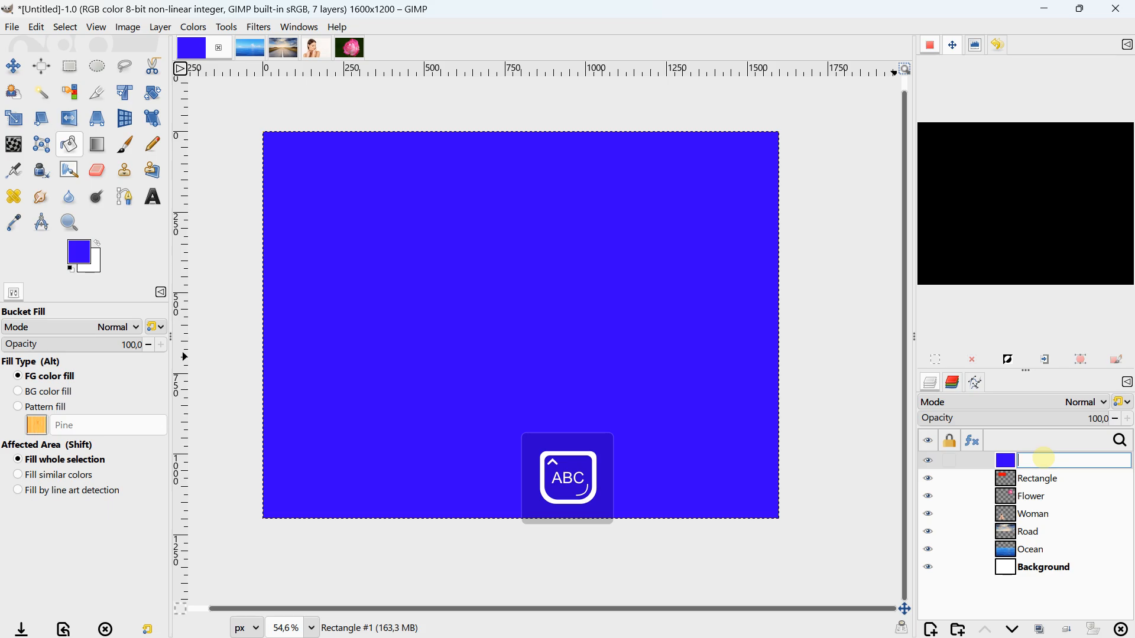
{"action": "key", "text": "Caps_Lock"}
{"action": "type", "text": "Shape"}
{"action": "key", "text": "Return"}
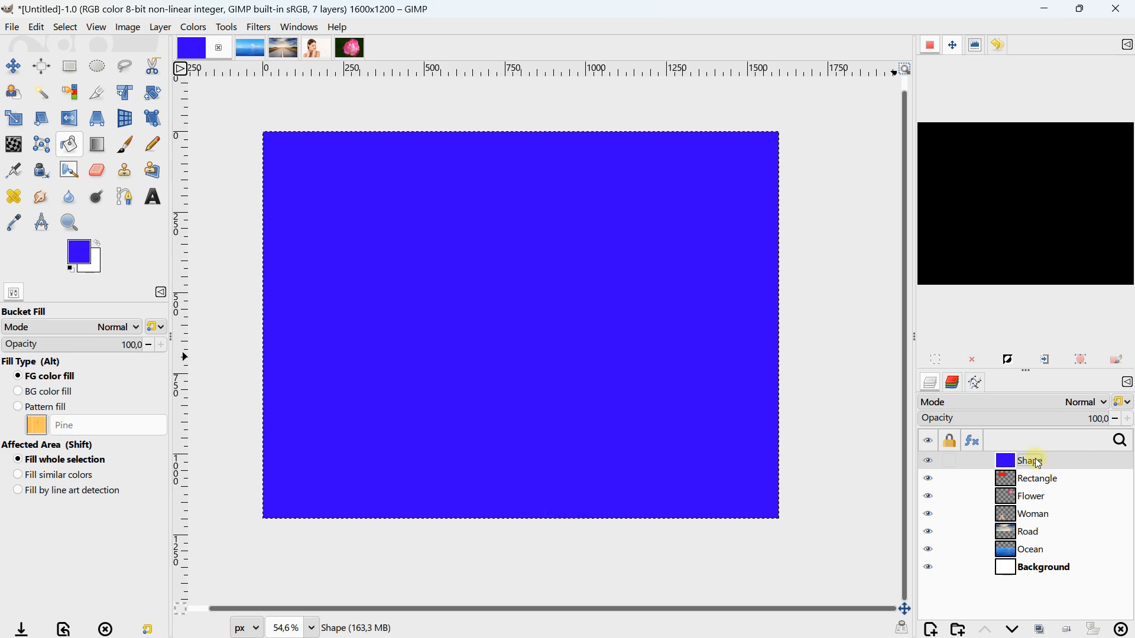
Step: Select the Shape layer and move it directly below the Rectangle layer in the stack
{"action": "left_click", "coordinate": [1039, 572]}
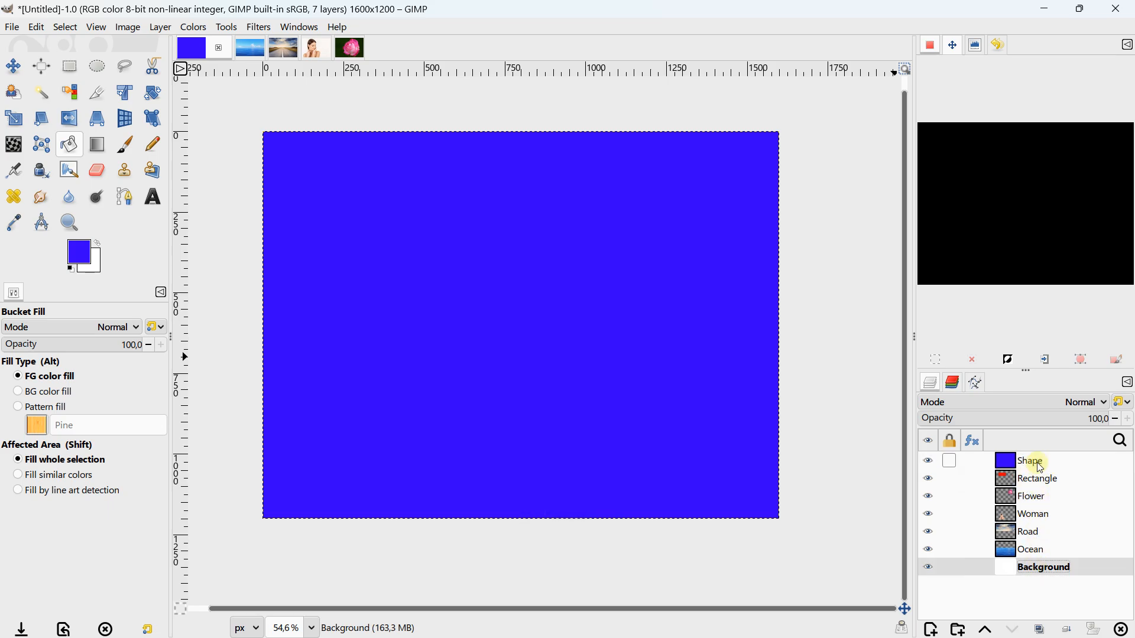
{"action": "left_click", "coordinate": [1008, 461]}
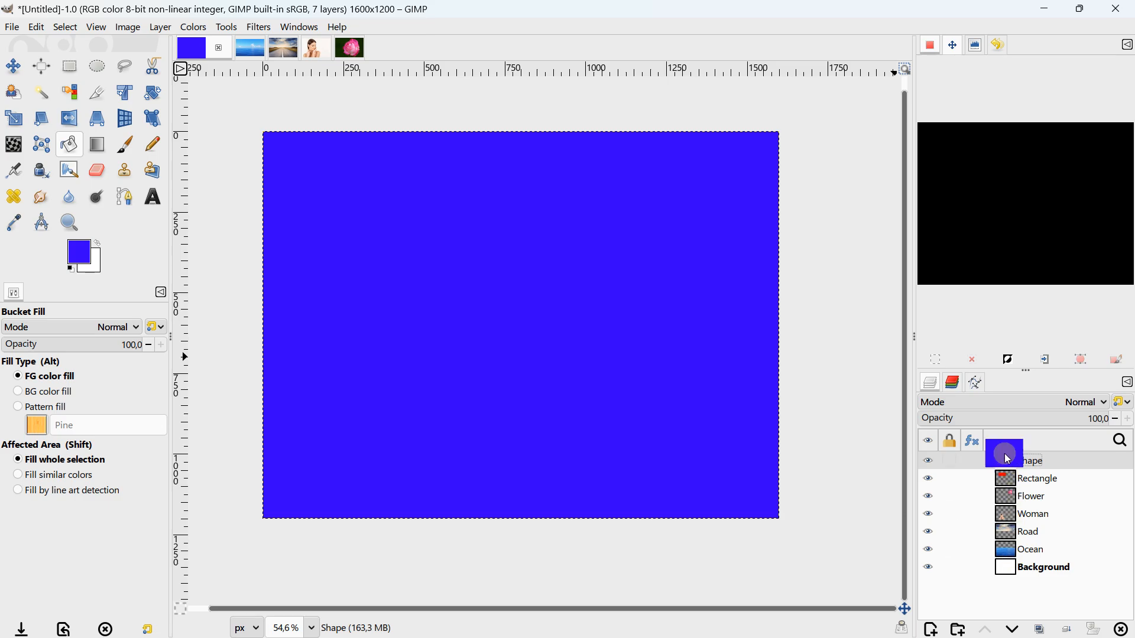
{"action": "left_click_drag", "start_coordinate": [1006, 460], "coordinate": [1009, 488]}
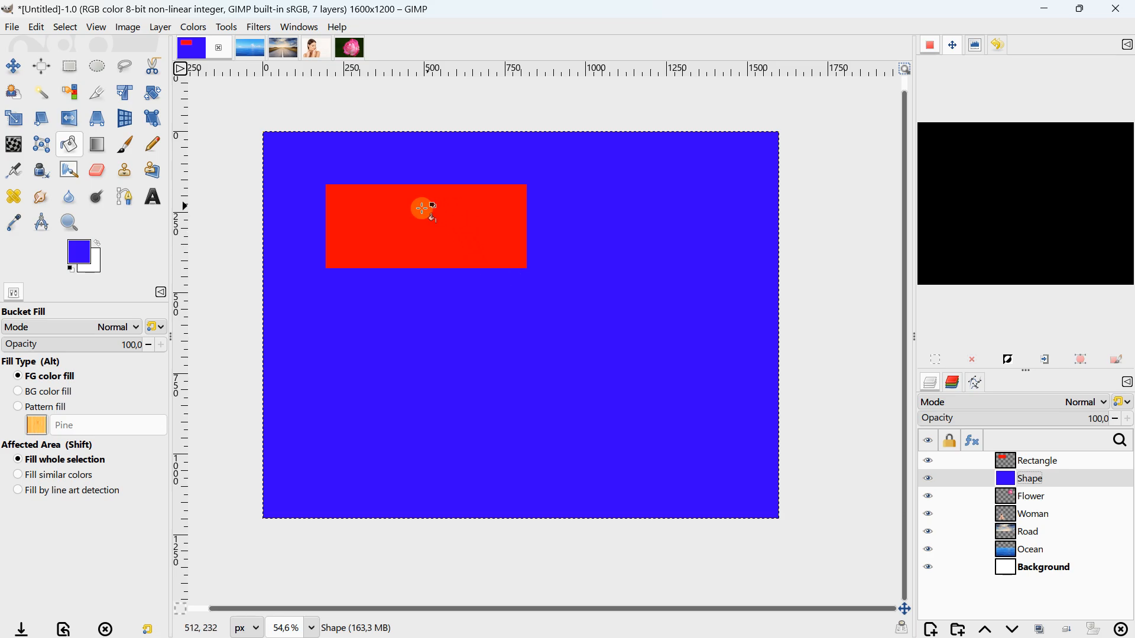
Step: Move the Shape layer directly above Background in the stack and rename the Road layer to Sky
{"action": "left_click_drag", "start_coordinate": [1006, 477], "coordinate": [1009, 557]}
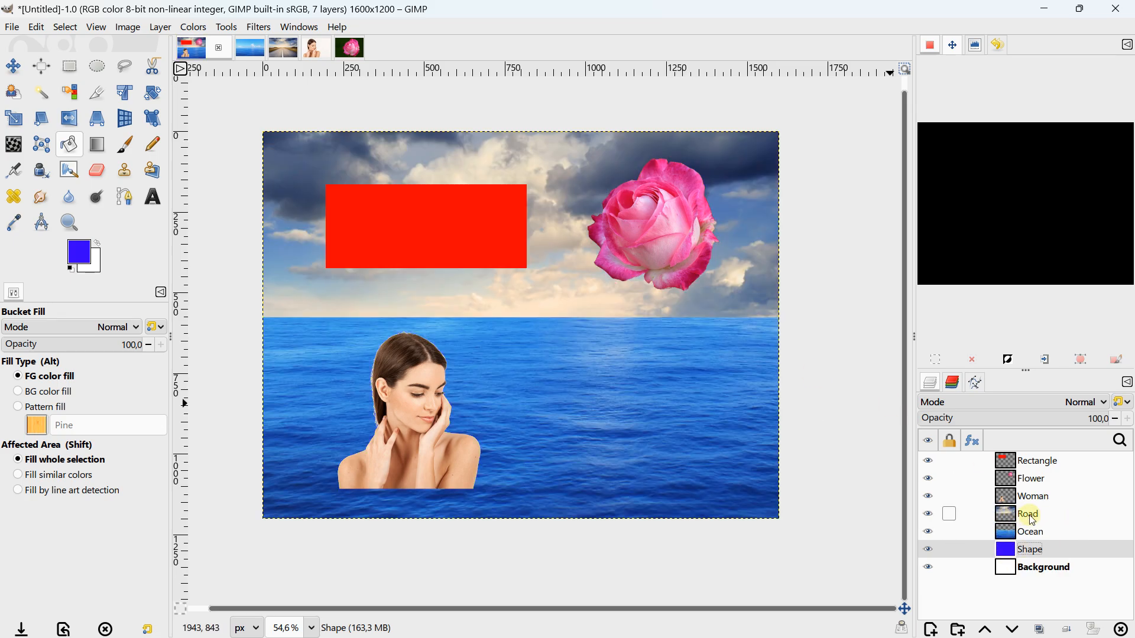
{"action": "double_click", "coordinate": [1029, 516]}
{"action": "key", "text": "Caps_Lock"}
{"action": "type", "text": "S"}
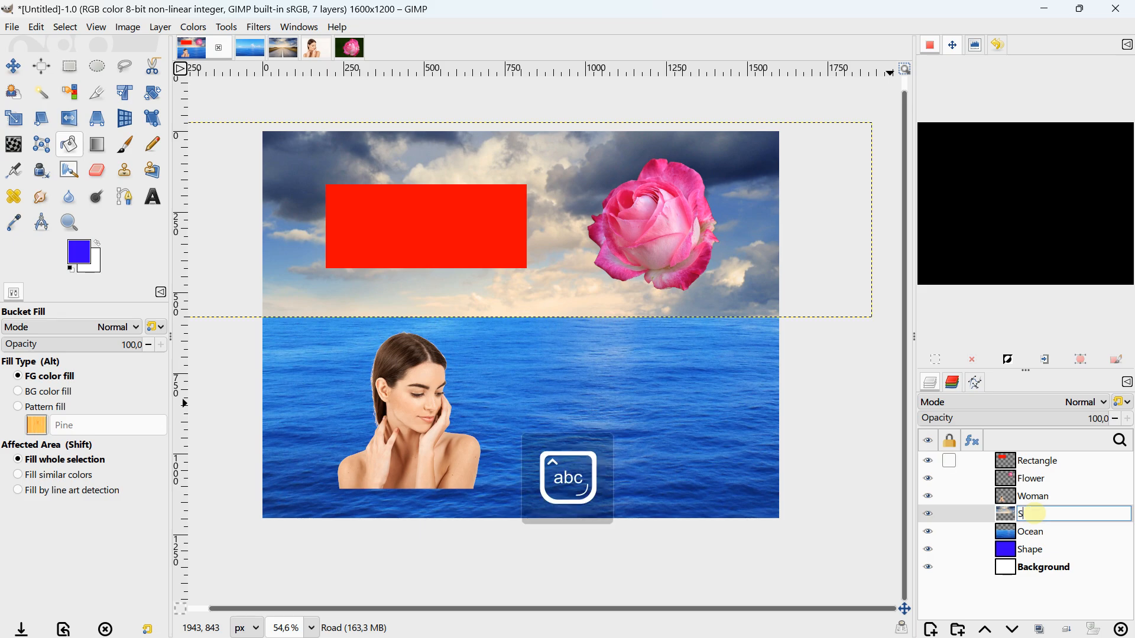
{"action": "type", "text": "ky"}
{"action": "key", "text": "Return"}
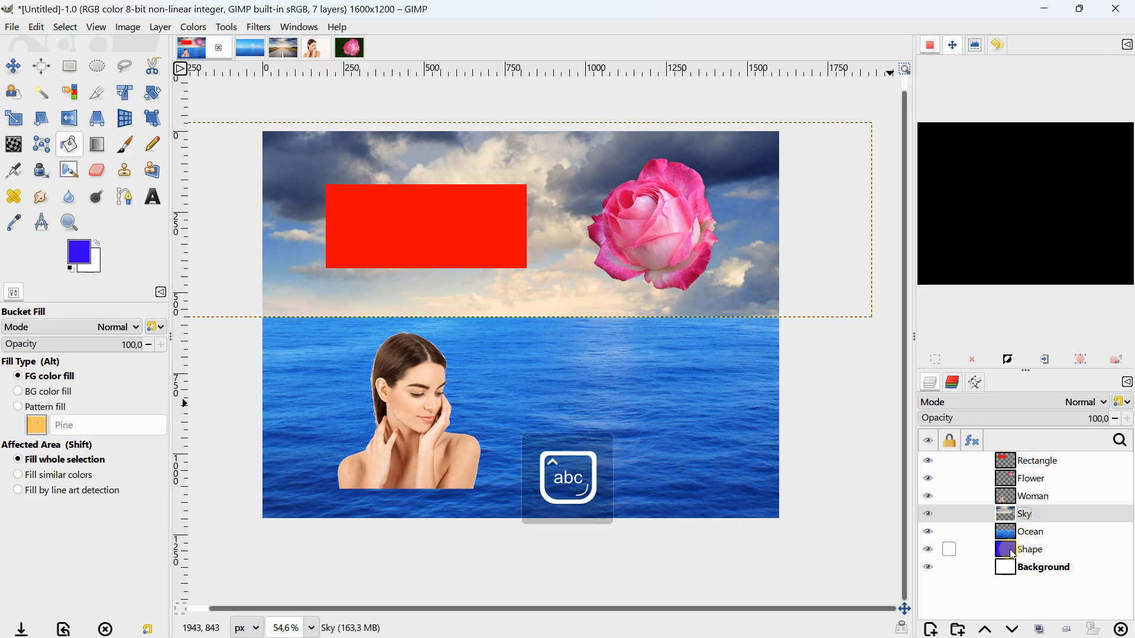
Step: Move the Shape layer beneath Background and raise it one level at a time to the top of the stack
{"action": "mouse_move", "coordinate": [1009, 550]}
{"action": "left_mouse_down"}
{"action": "mouse_move", "coordinate": [1009, 582]}
{"action": "mouse_move", "coordinate": [1010, 549]}
{"action": "mouse_move", "coordinate": [1011, 572]}
{"action": "left_mouse_up"}
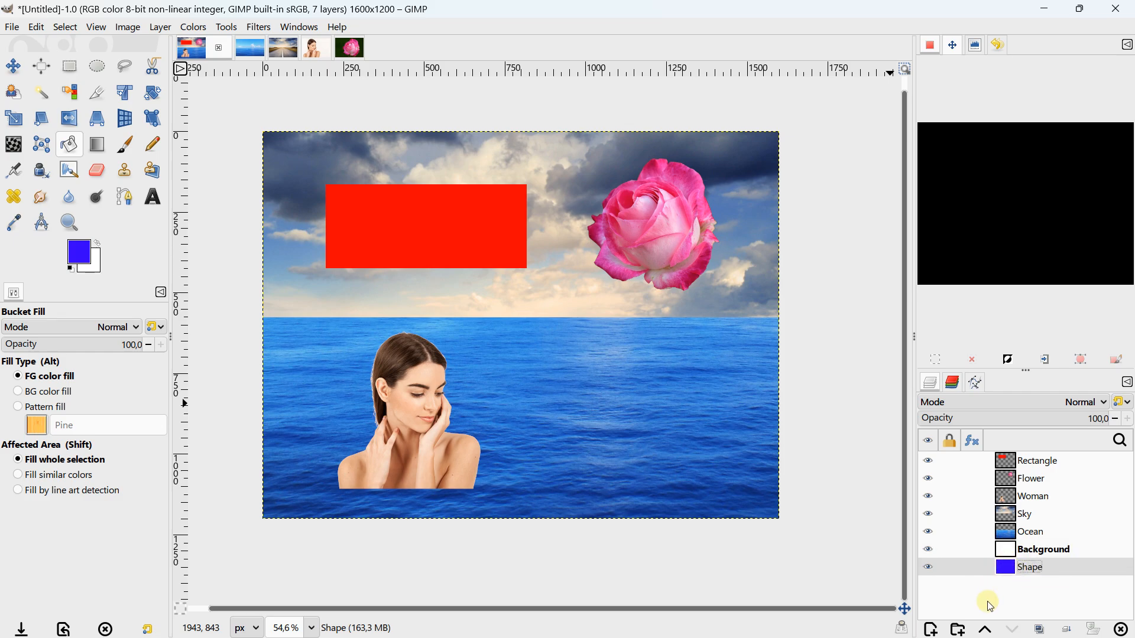
{"action": "left_click", "coordinate": [986, 630]}
{"action": "left_click", "coordinate": [985, 630]}
{"action": "left_click", "coordinate": [985, 630]}
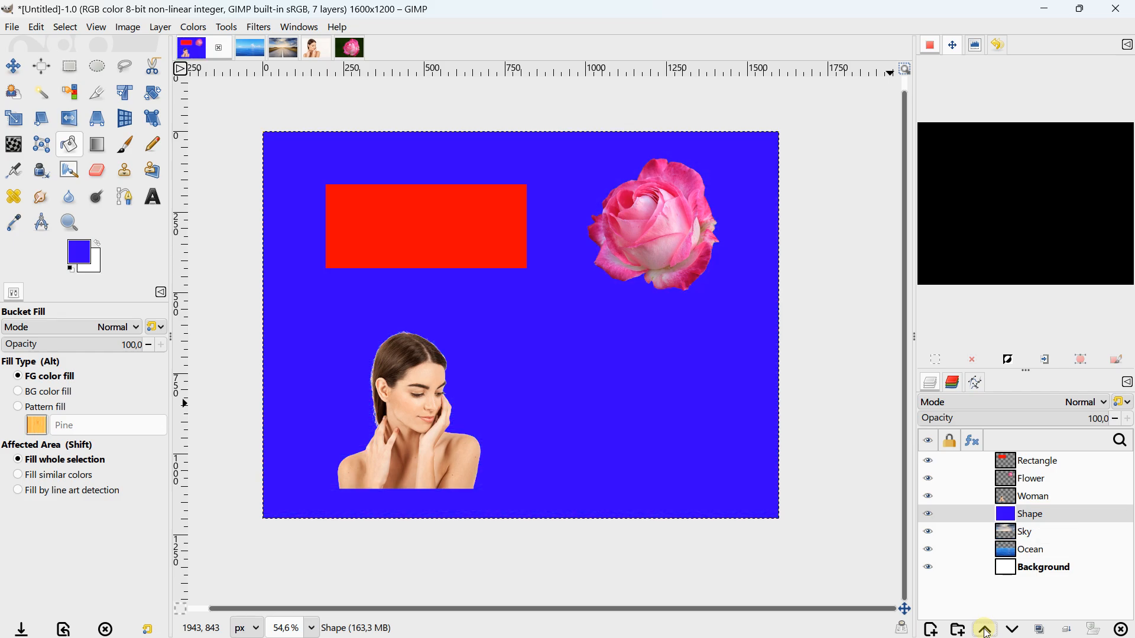
{"action": "left_click", "coordinate": [985, 630]}
{"action": "left_click", "coordinate": [985, 630]}
{"action": "left_click", "coordinate": [985, 630]}
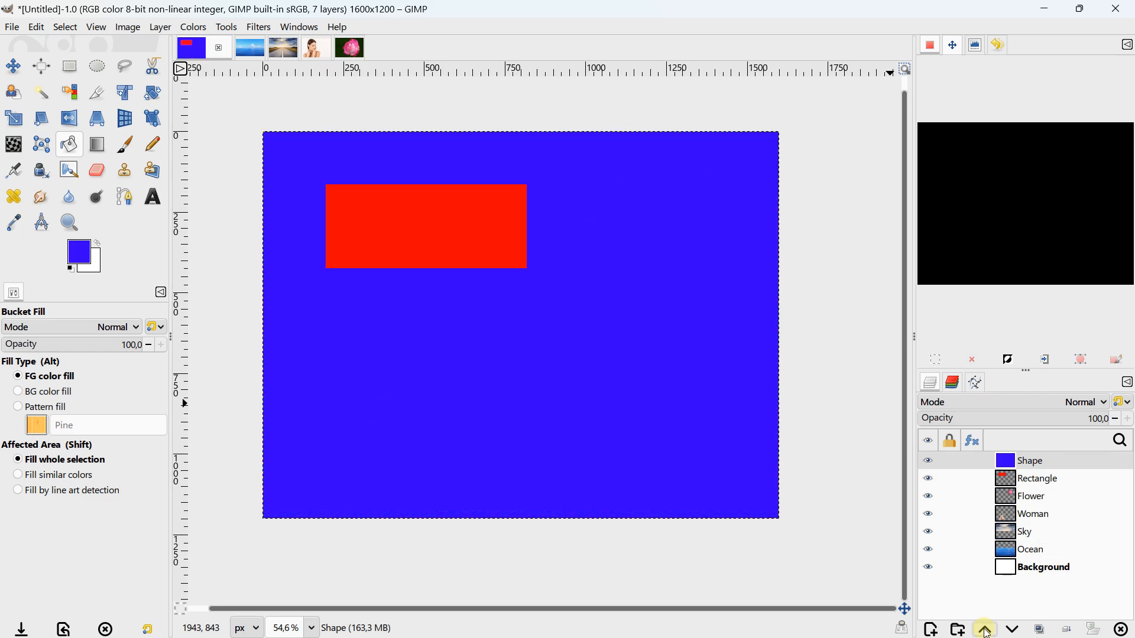
Step: Lower the Shape layer one level at a time to the very bottom of the stack
{"action": "left_click", "coordinate": [1014, 630]}
{"action": "left_click", "coordinate": [1015, 630]}
{"action": "left_click", "coordinate": [1014, 630]}
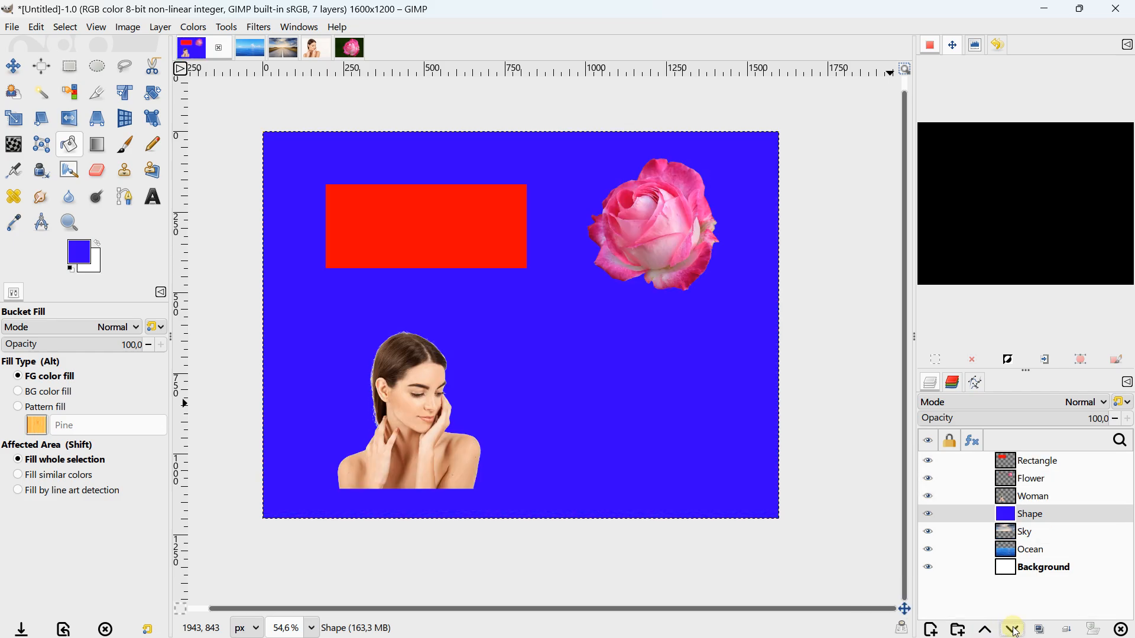
{"action": "left_click", "coordinate": [1014, 630]}
{"action": "left_click", "coordinate": [1015, 630]}
{"action": "left_click", "coordinate": [1014, 630]}
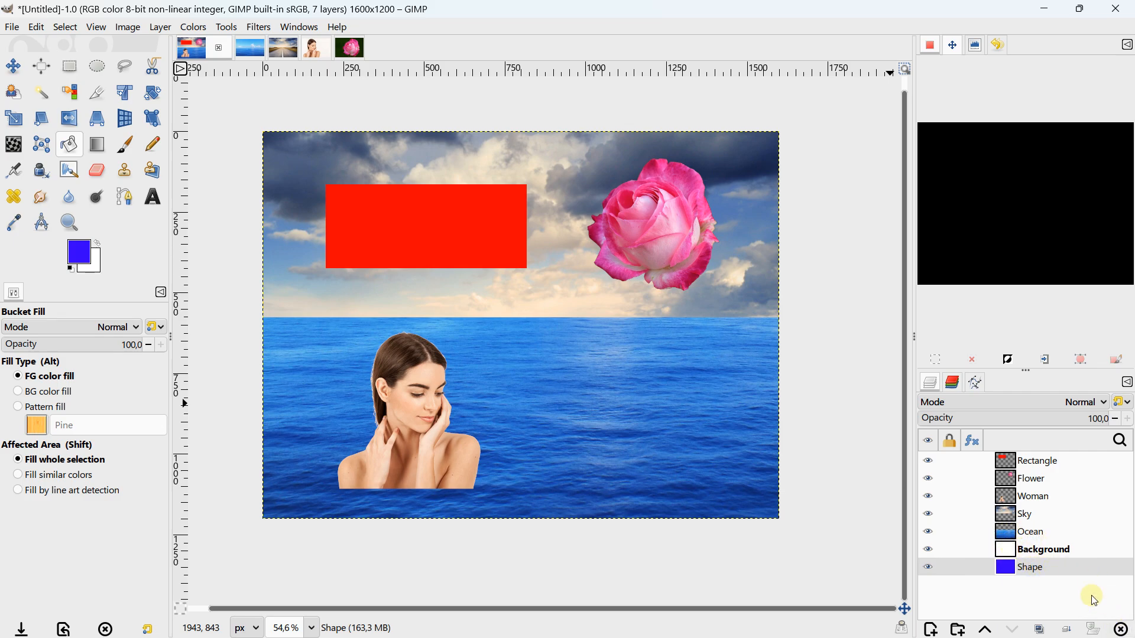
Step: Delete the Shape layer and the Rectangle layer from the composite
{"action": "right_click", "coordinate": [1028, 567]}
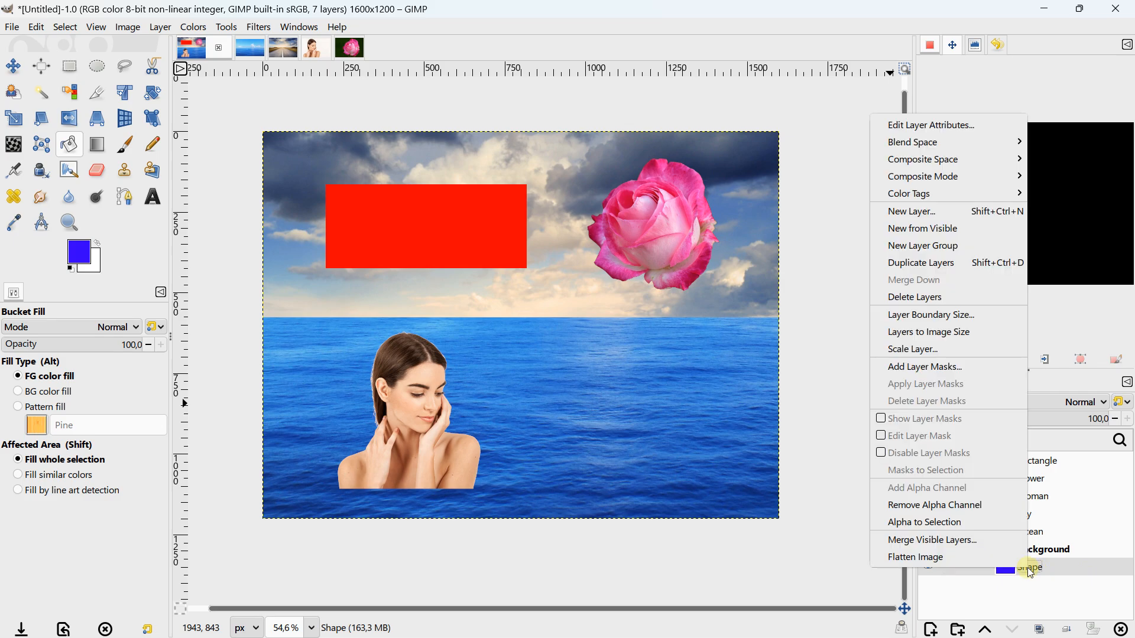
{"action": "left_click", "coordinate": [931, 302]}
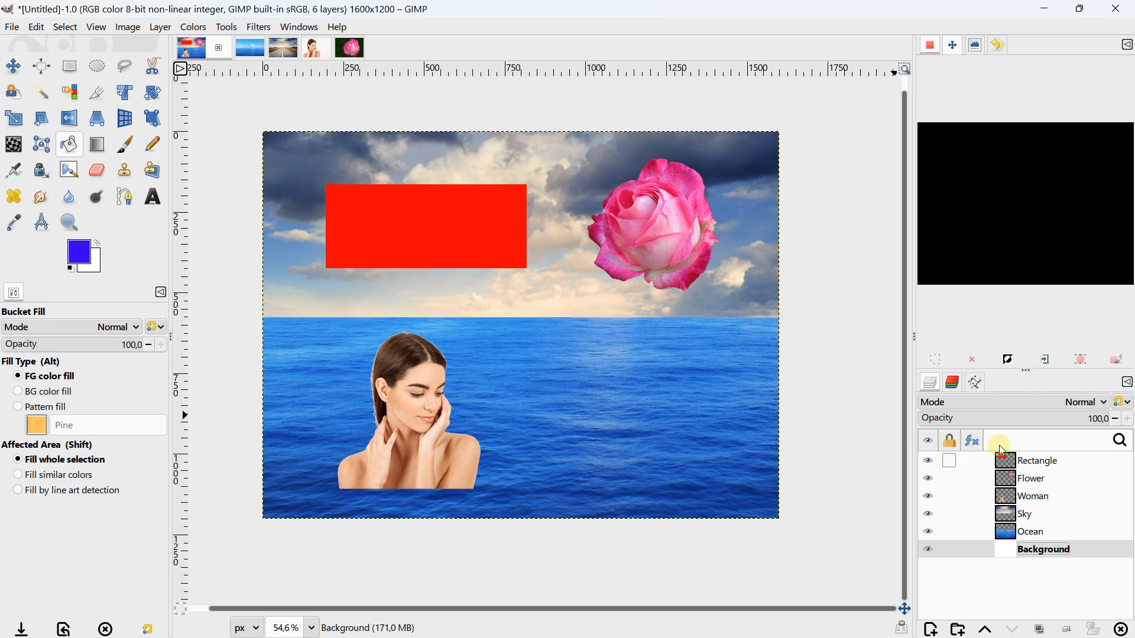
{"action": "left_click", "coordinate": [1029, 463]}
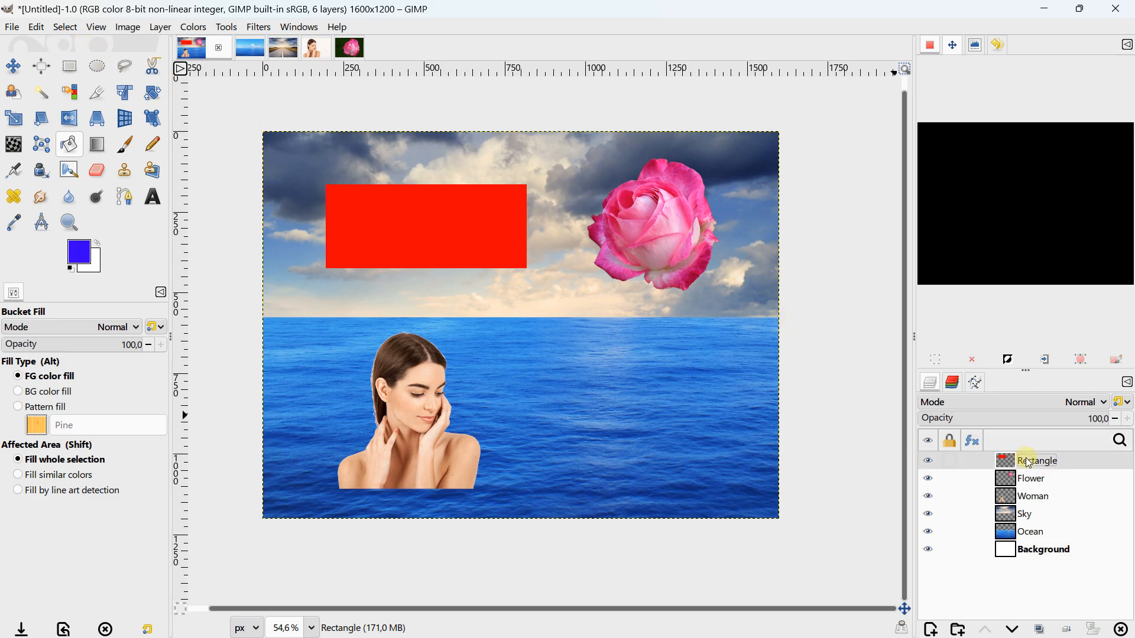
{"action": "left_click", "coordinate": [1120, 630]}
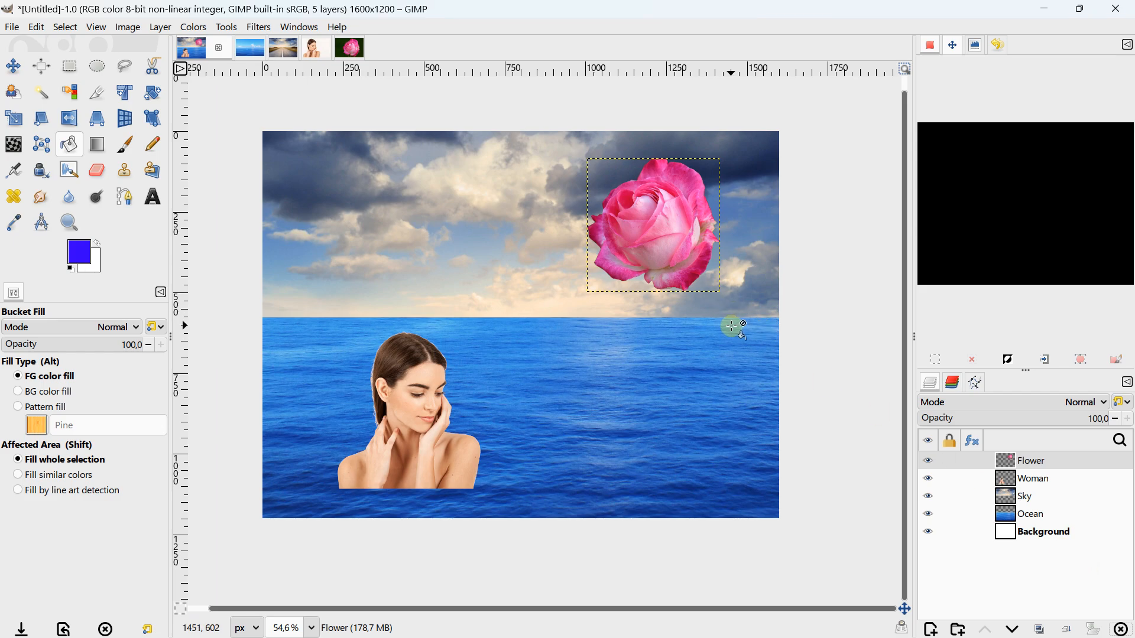
Step: Duplicate the Flower layer and move the copy across the sky to the composite's upper-left area, level with the original rose
{"action": "right_click", "coordinate": [1028, 462]}
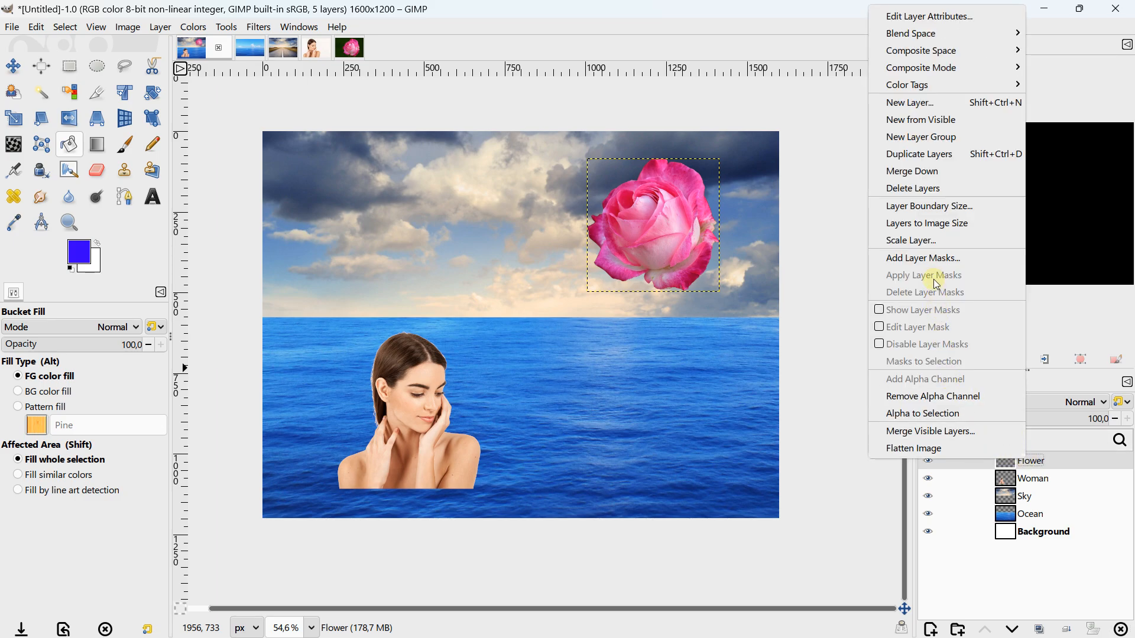
{"action": "left_click", "coordinate": [928, 154]}
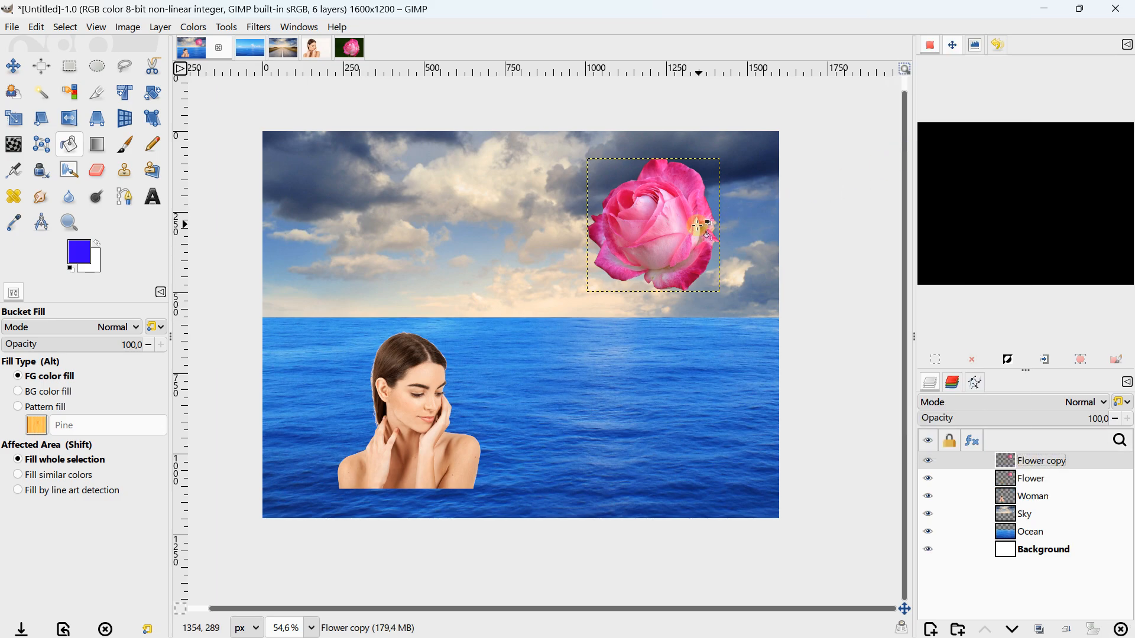
{"action": "left_click", "coordinate": [13, 66]}
{"action": "left_click_drag", "start_coordinate": [618, 233], "coordinate": [357, 232]}
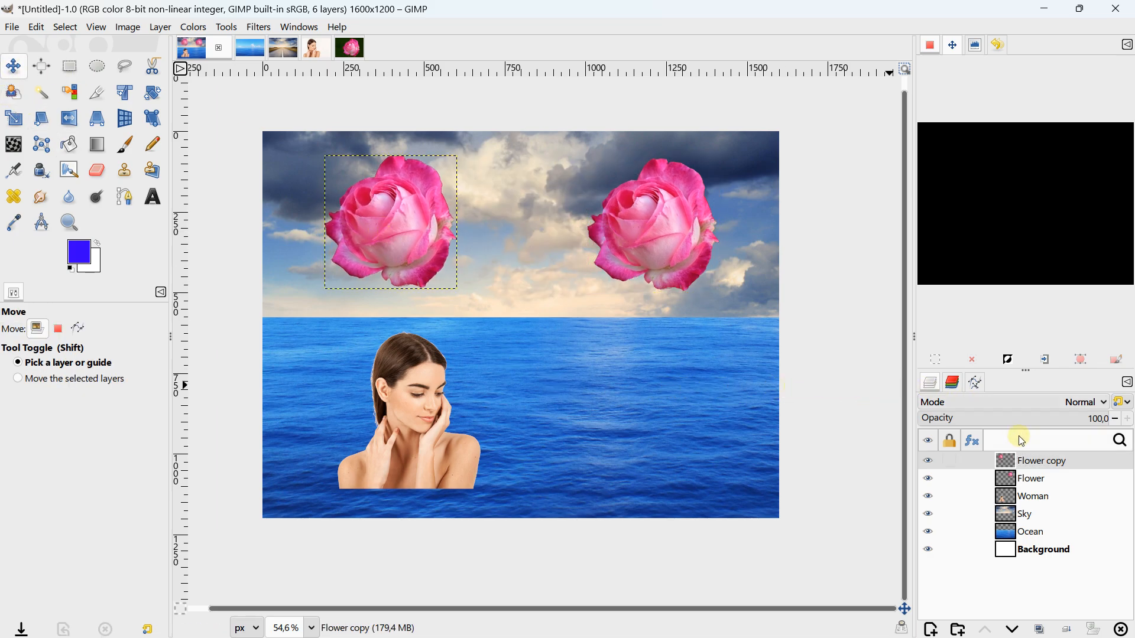
Step: Duplicate the Woman layer and move the copy over the ocean to the right of the original, beneath the right-hand rose
{"action": "left_click", "coordinate": [1040, 496]}
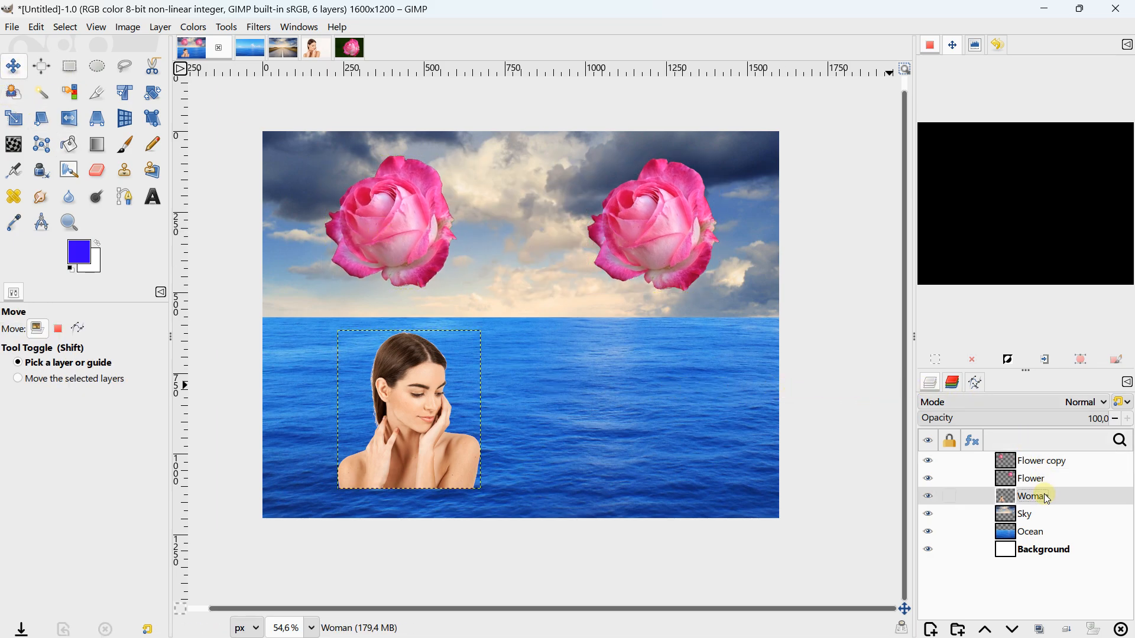
{"action": "left_click", "coordinate": [1040, 631]}
{"action": "left_click_drag", "start_coordinate": [430, 419], "coordinate": [659, 416]}
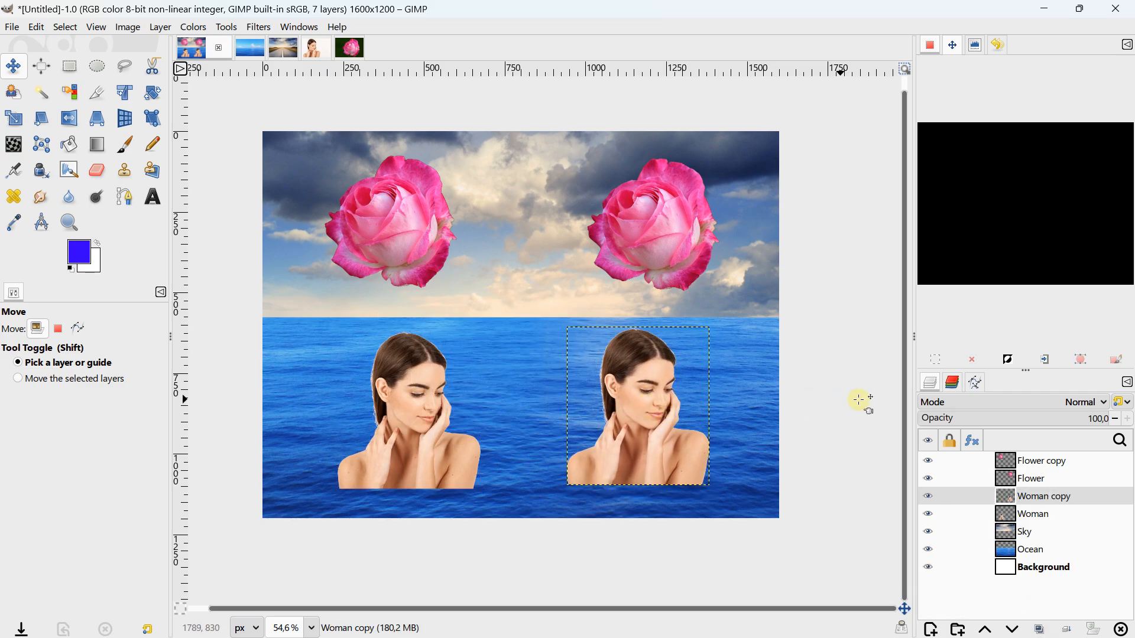
{"action": "right_click", "coordinate": [1035, 500]}
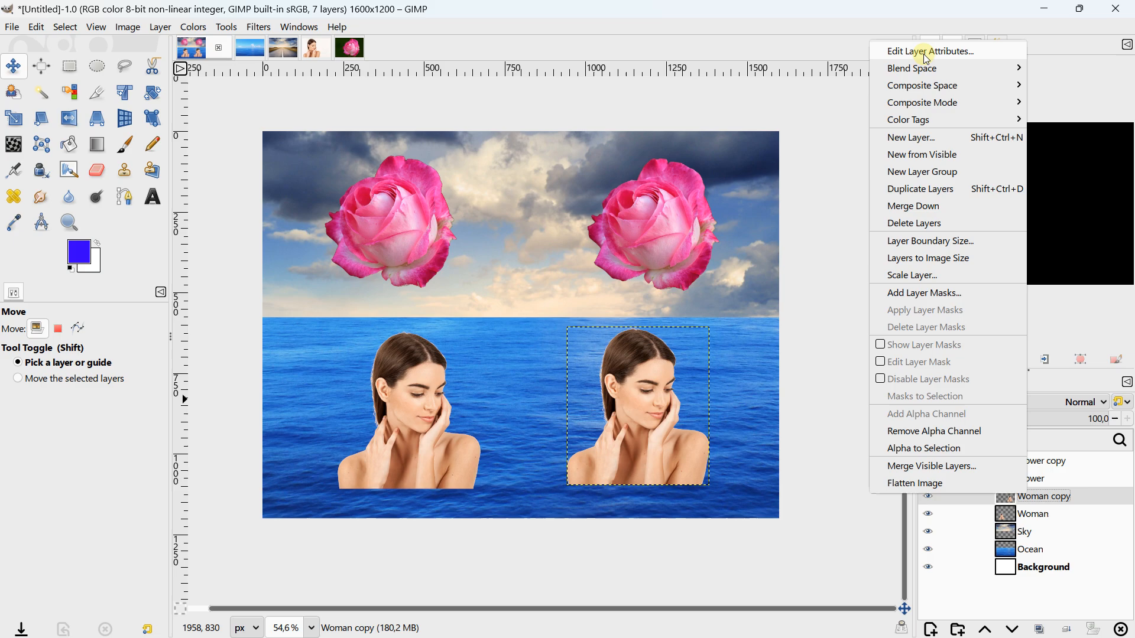
{"action": "mouse_move", "coordinate": [935, 105]}
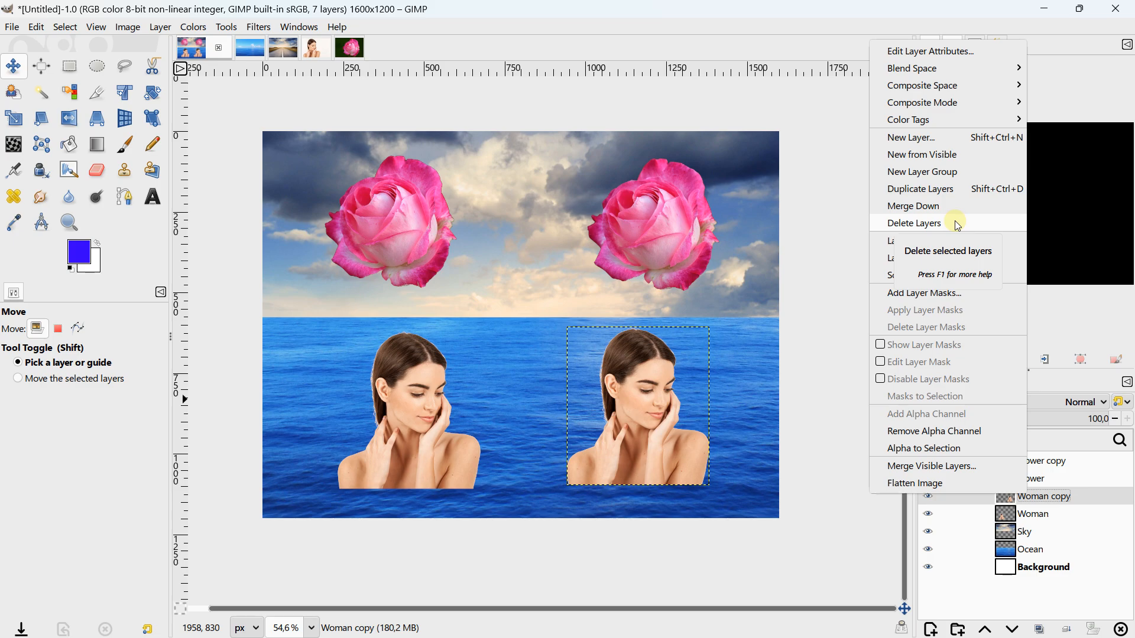
{"action": "left_click", "coordinate": [825, 218]}
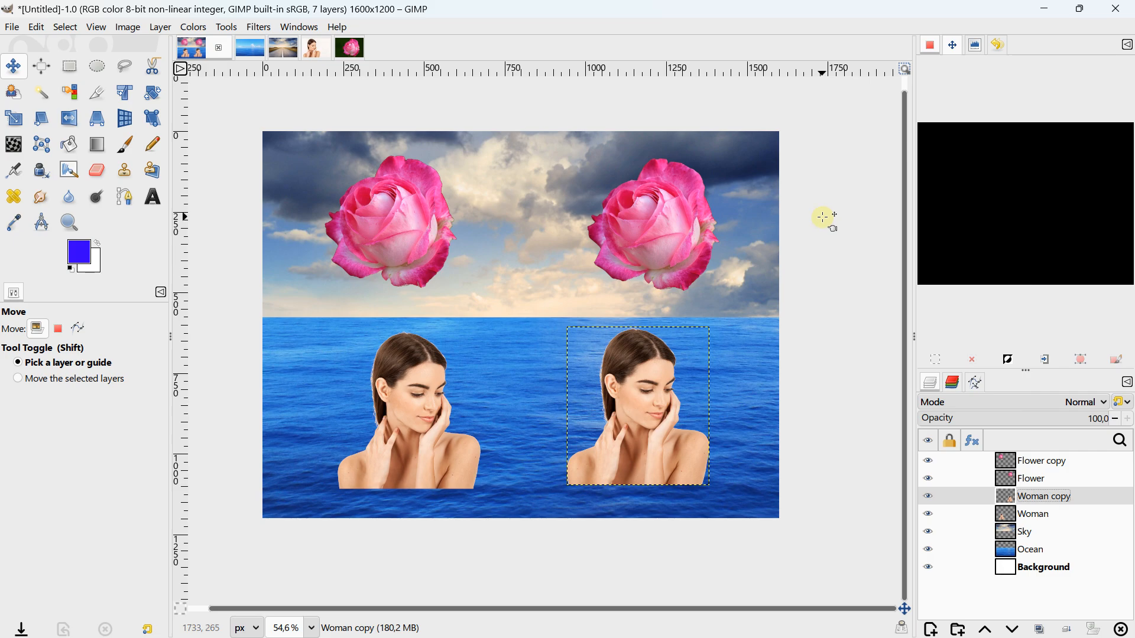
{"action": "scroll", "coordinate": [823, 243], "scroll_direction": "down", "scroll_amount": 1}
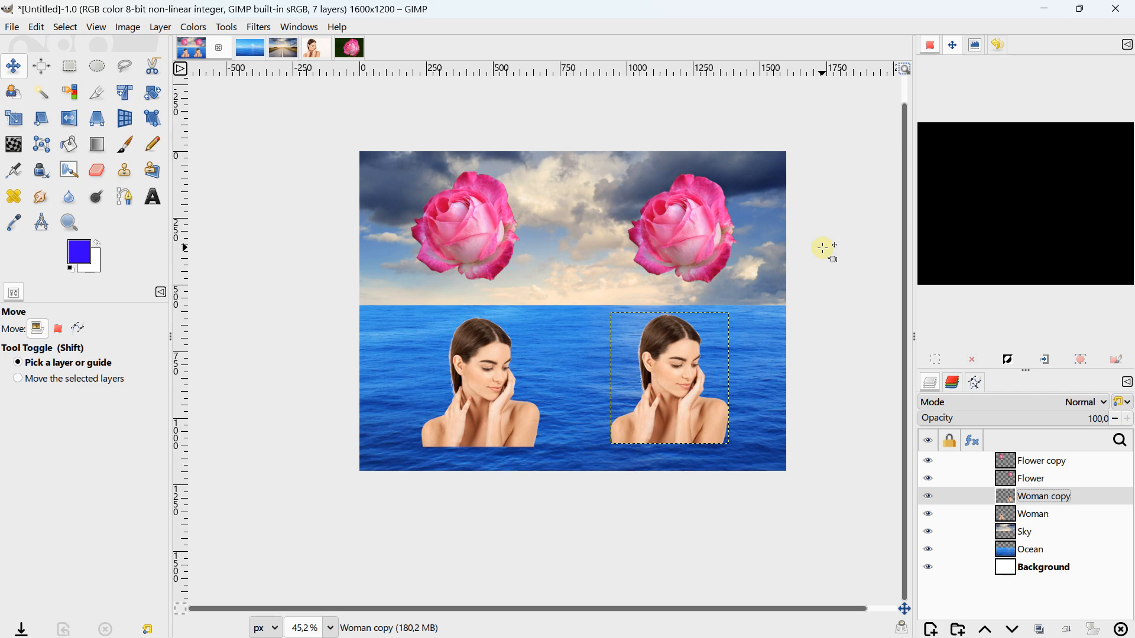
{"action": "left_click_drag", "start_coordinate": [800, 278], "coordinate": [770, 261]}
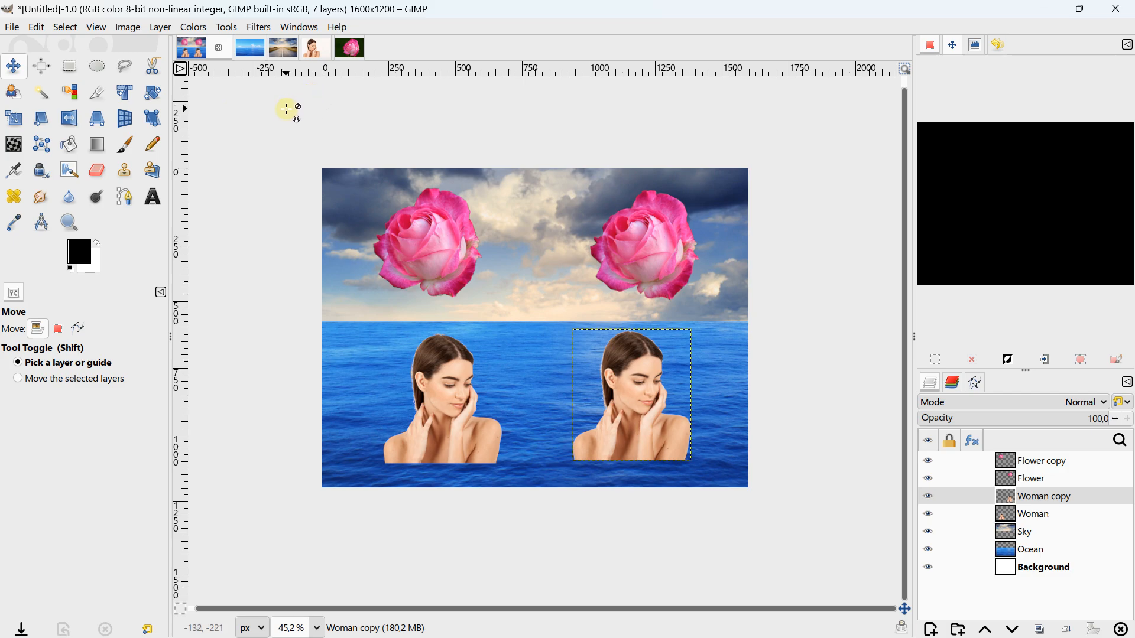
Step: Make Background the active layer of the composite and clear the selections in the Ocean and Road images
{"action": "left_click", "coordinate": [1007, 564]}
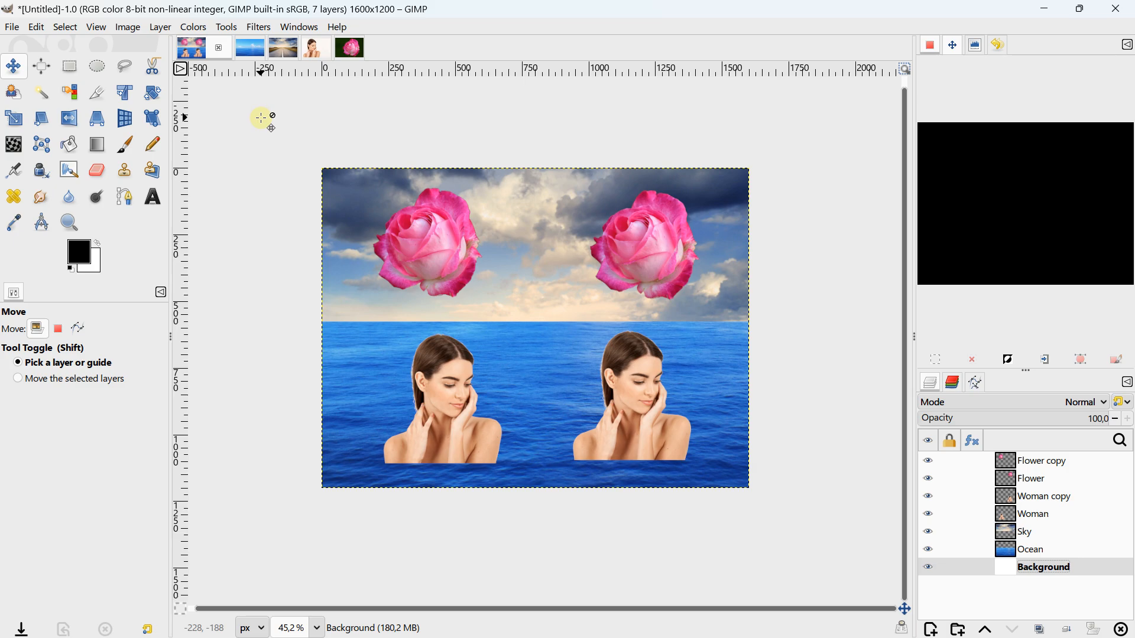
{"action": "left_click", "coordinate": [249, 47]}
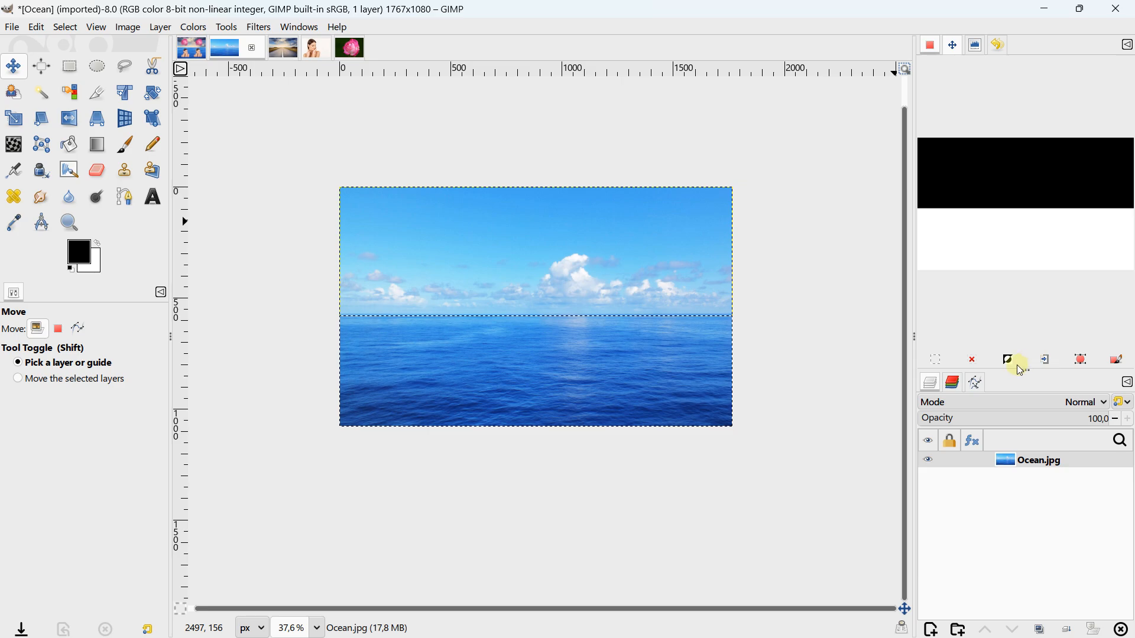
{"action": "left_click", "coordinate": [972, 363]}
{"action": "left_click", "coordinate": [258, 47]}
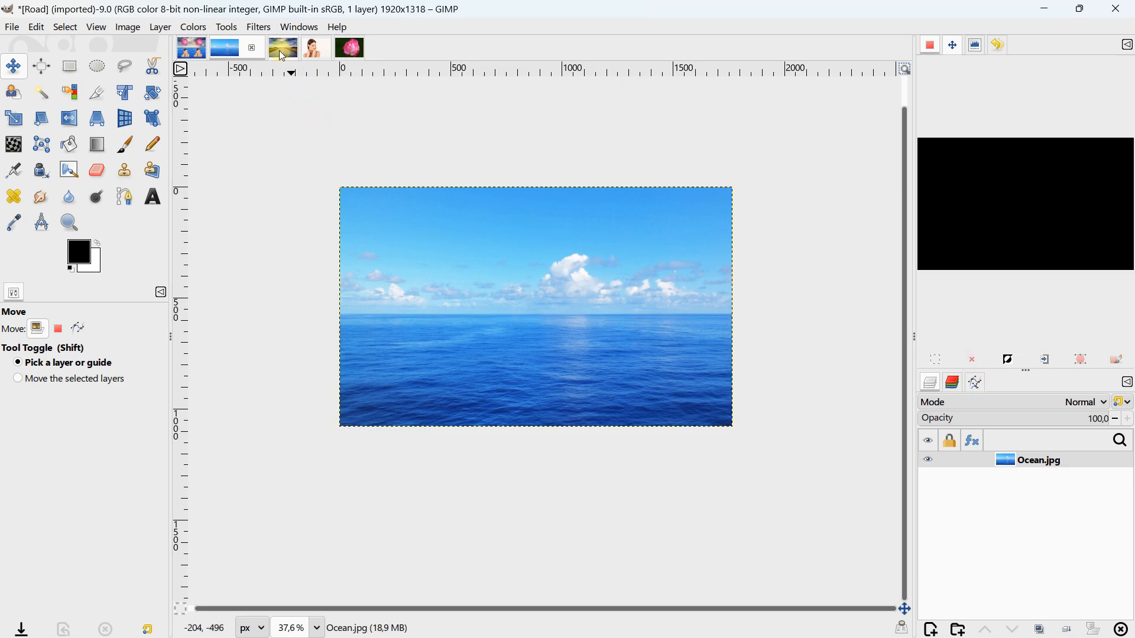
{"action": "left_click", "coordinate": [973, 360]}
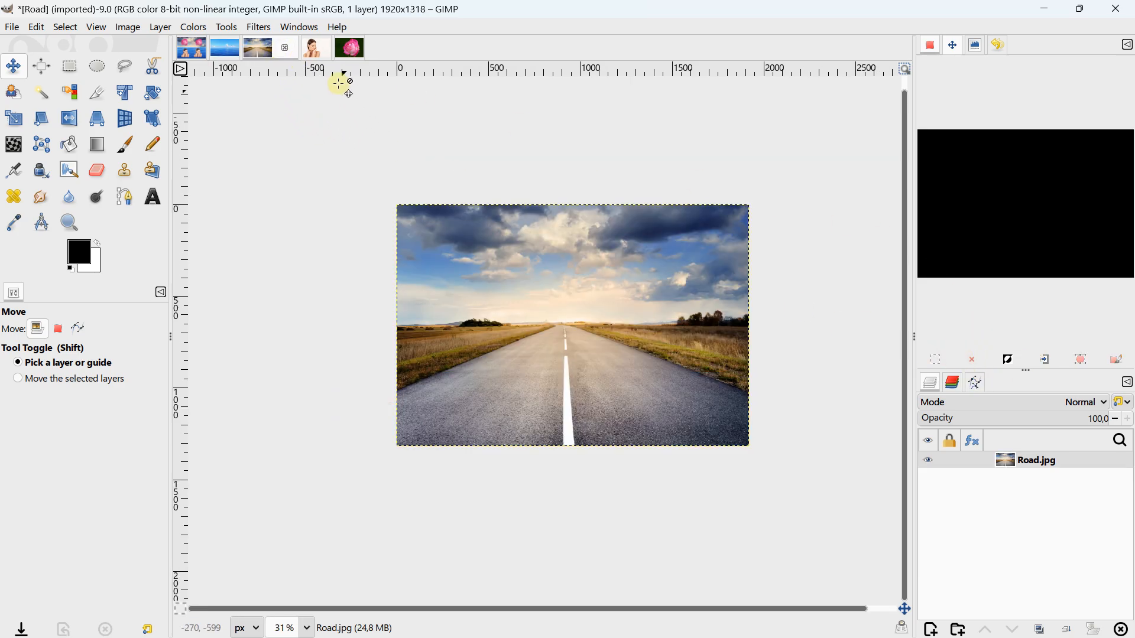
Step: Clear the selections in the Woman and Flower images and return to the 1600 × 1200 composite
{"action": "left_click", "coordinate": [316, 52]}
{"action": "left_click", "coordinate": [972, 359]}
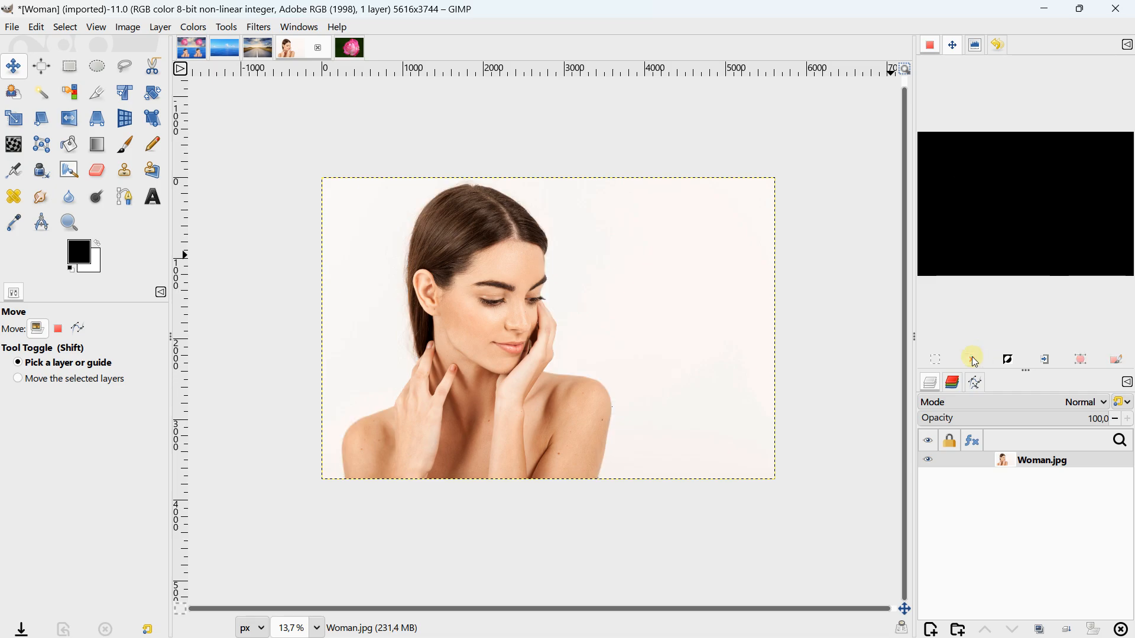
{"action": "left_click", "coordinate": [350, 48]}
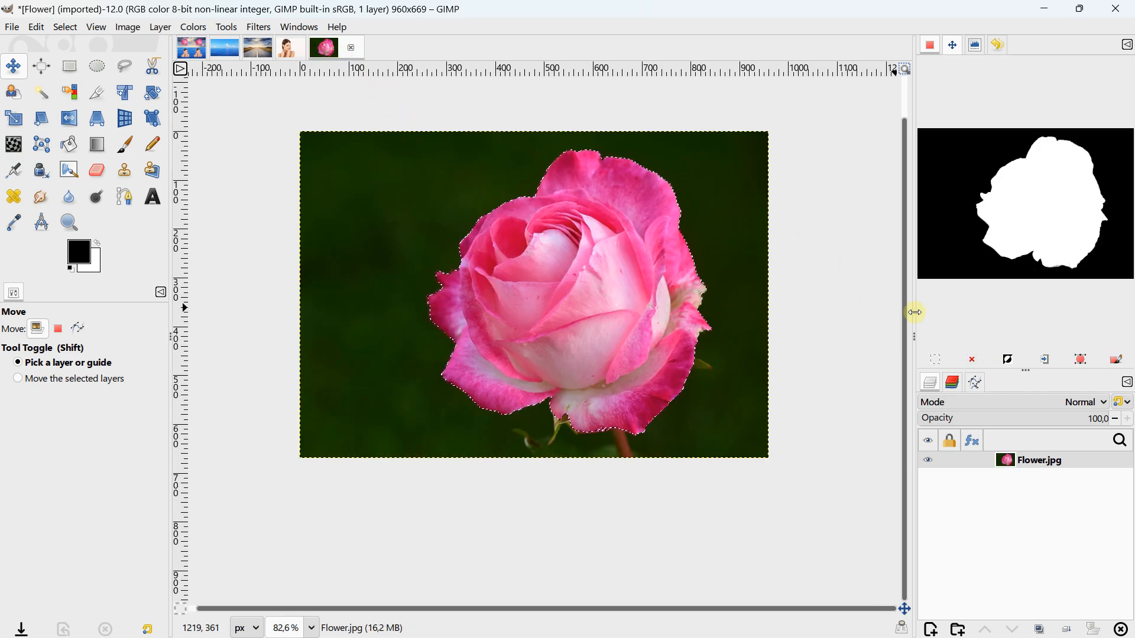
{"action": "left_click", "coordinate": [974, 358]}
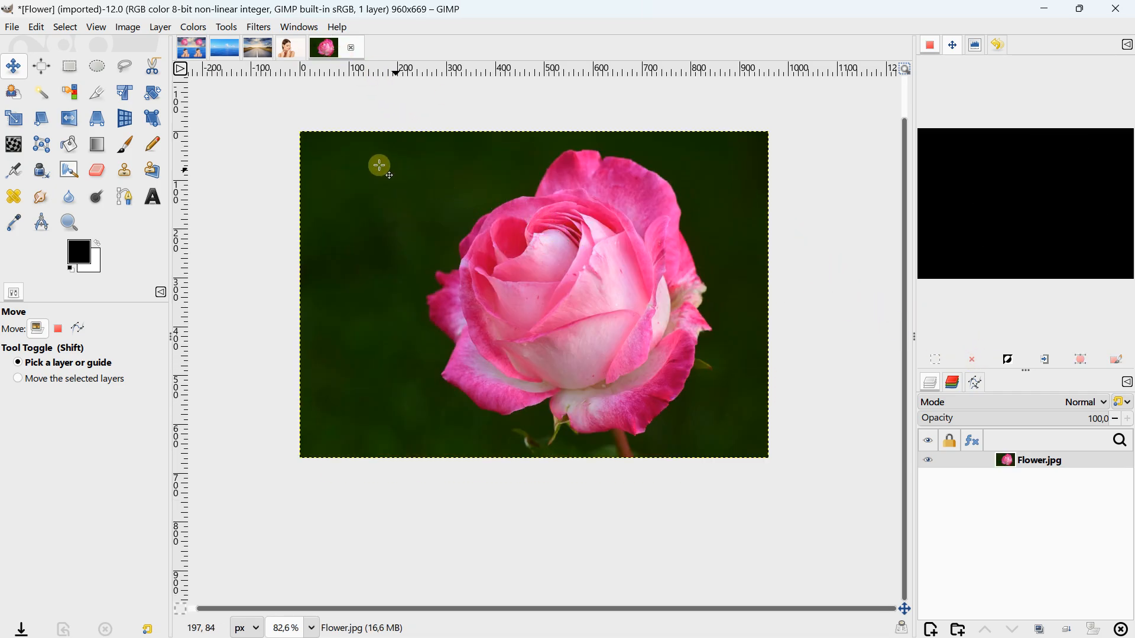
{"action": "left_click_drag", "start_coordinate": [280, 127], "coordinate": [281, 140]}
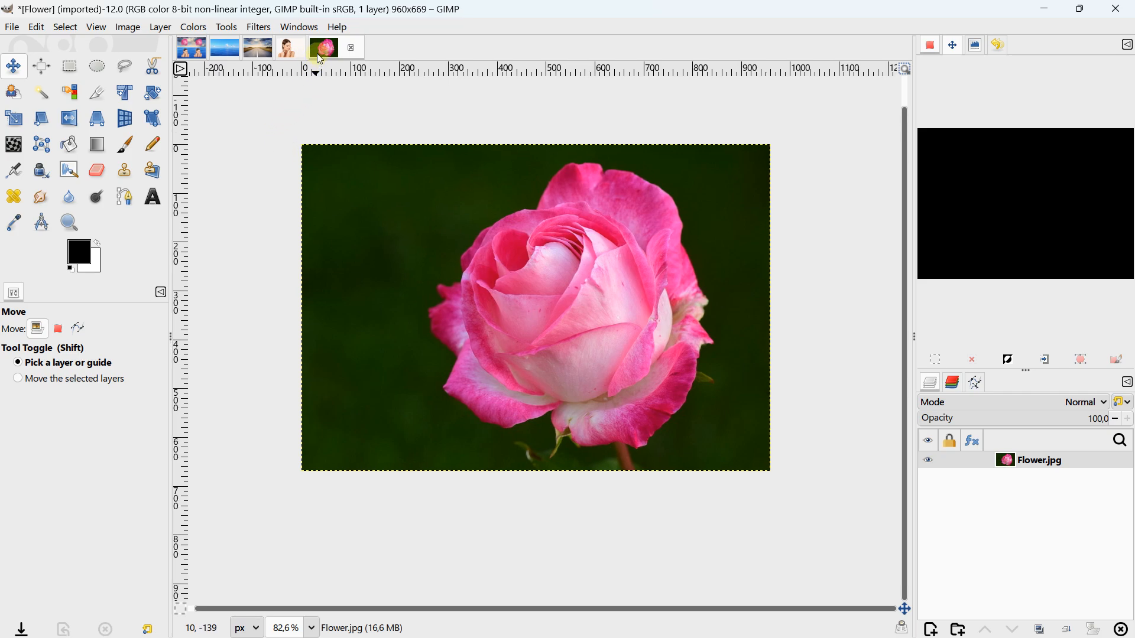
{"action": "left_click", "coordinate": [191, 55]}
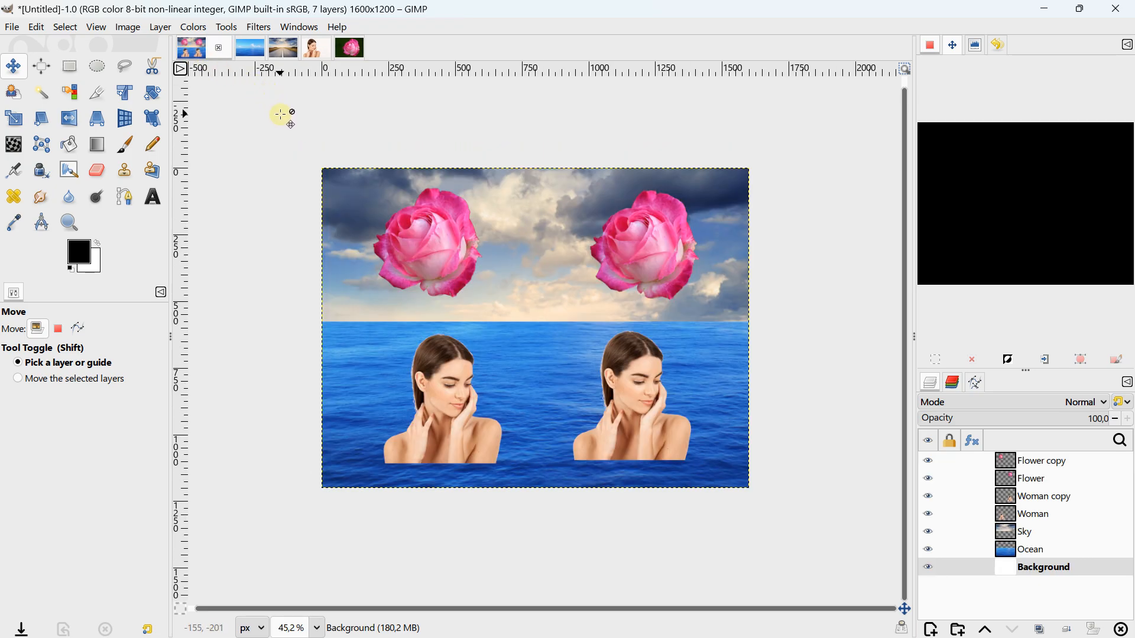
{"action": "left_click_drag", "start_coordinate": [287, 120], "coordinate": [340, 126]}
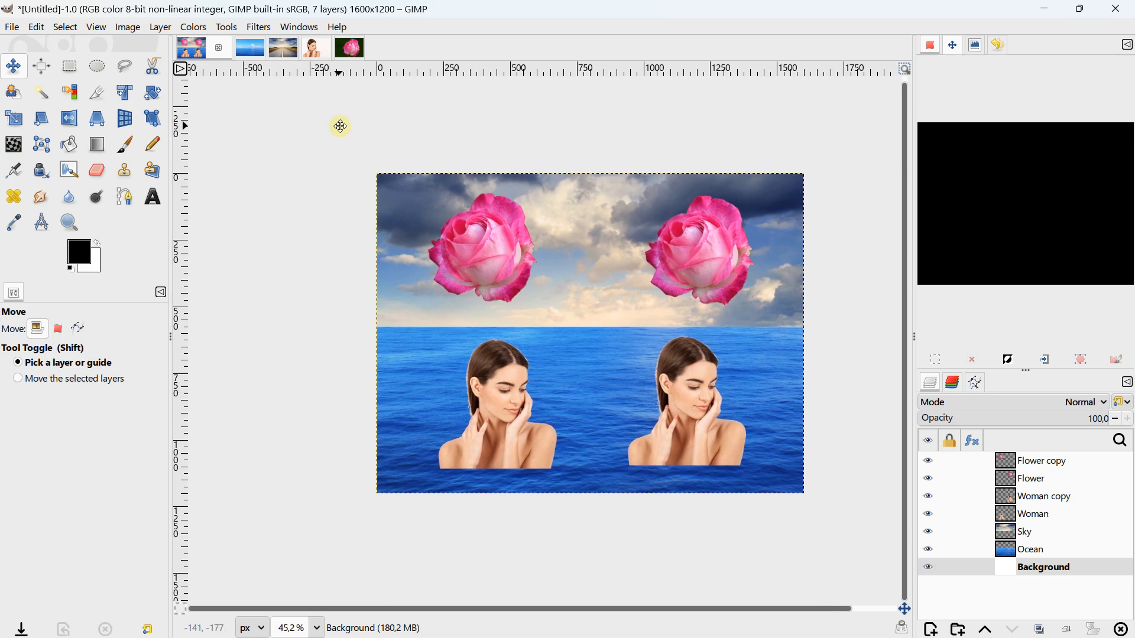
{"action": "scroll", "coordinate": [367, 181], "scroll_direction": "down", "scroll_amount": 1}
{"action": "left_click_drag", "start_coordinate": [367, 180], "coordinate": [380, 169]}
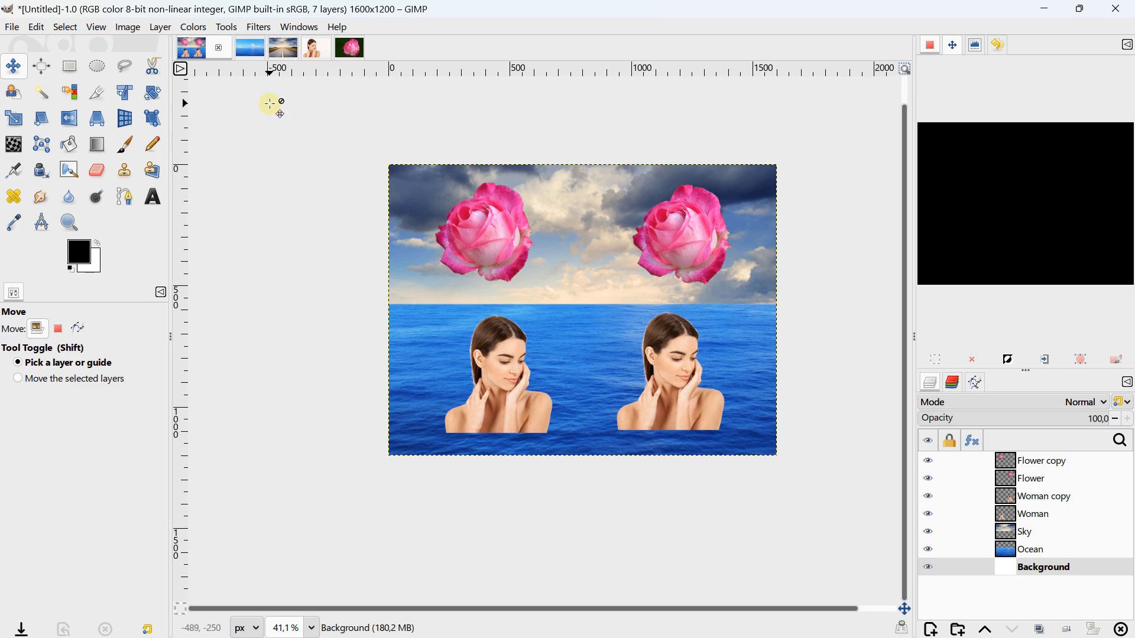
{"action": "left_click_drag", "start_coordinate": [270, 104], "coordinate": [273, 112]}
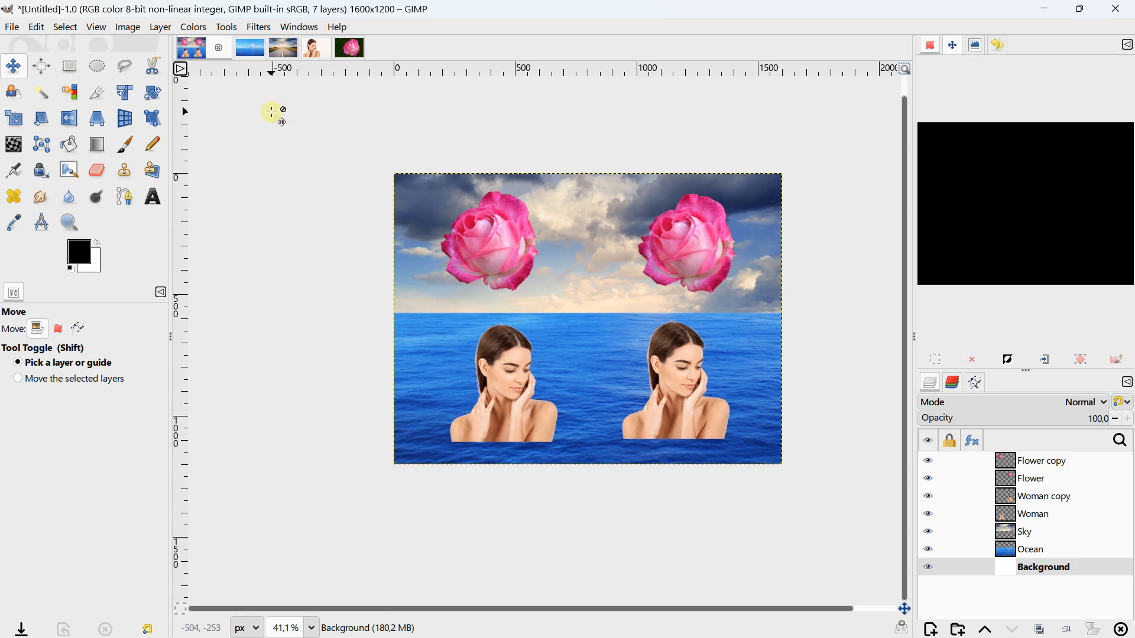